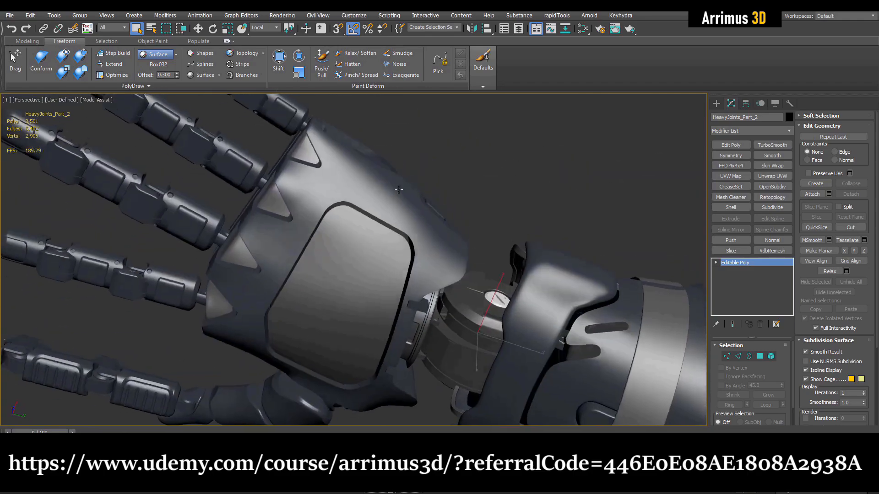
scroll(391, 269, "up", 2)
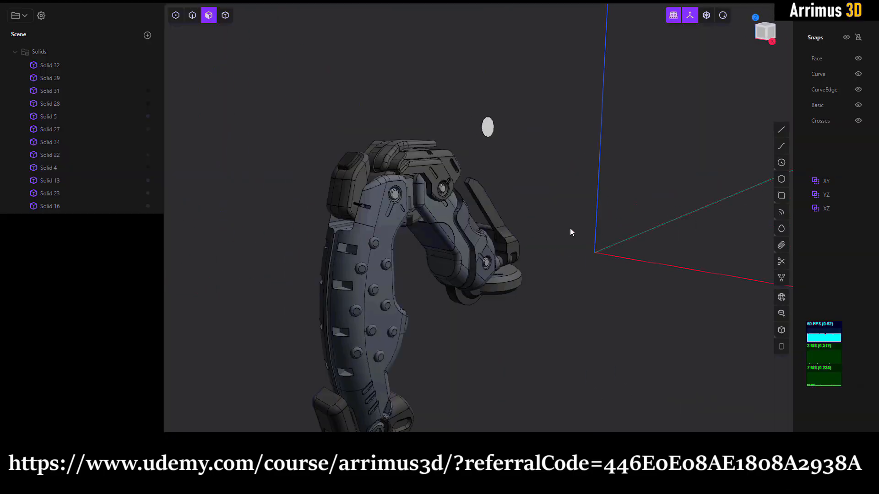
left_click_drag(570, 229, 531, 231)
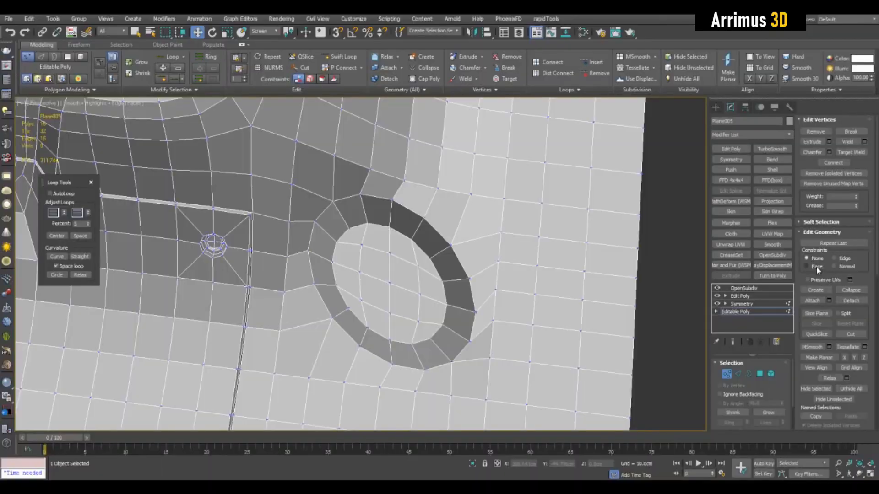
Constrain vertex movement to Face and slide the vertices around the oval recess's upper rim so the edge loop follows its curve
scroll(519, 257, "up", 3)
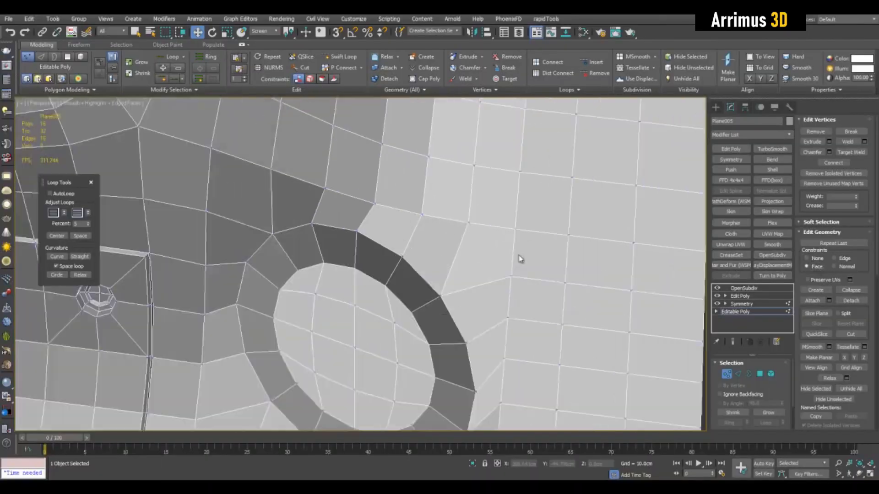
left_click(511, 216)
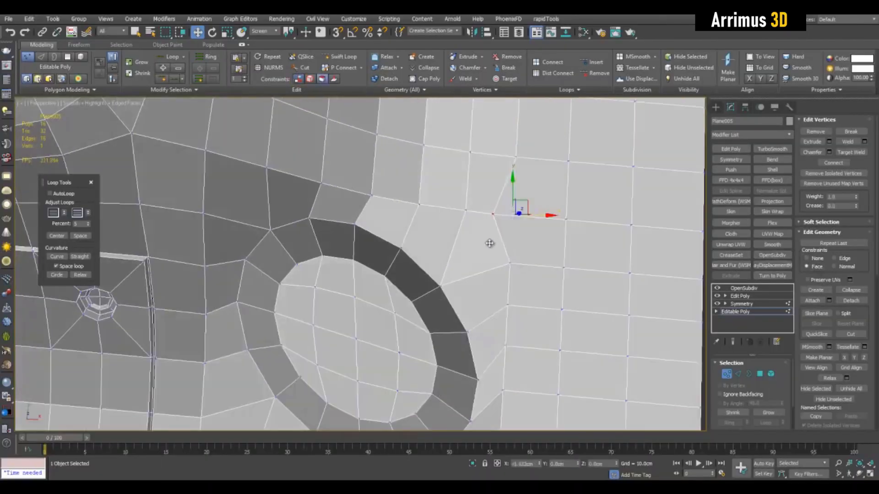
left_click_drag(511, 215, 499, 274)
left_click(495, 235)
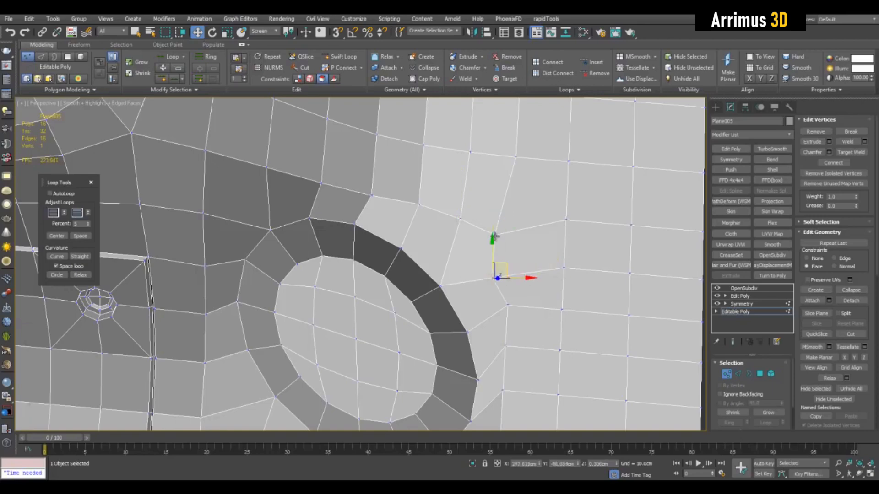
left_click_drag(495, 235, 480, 245)
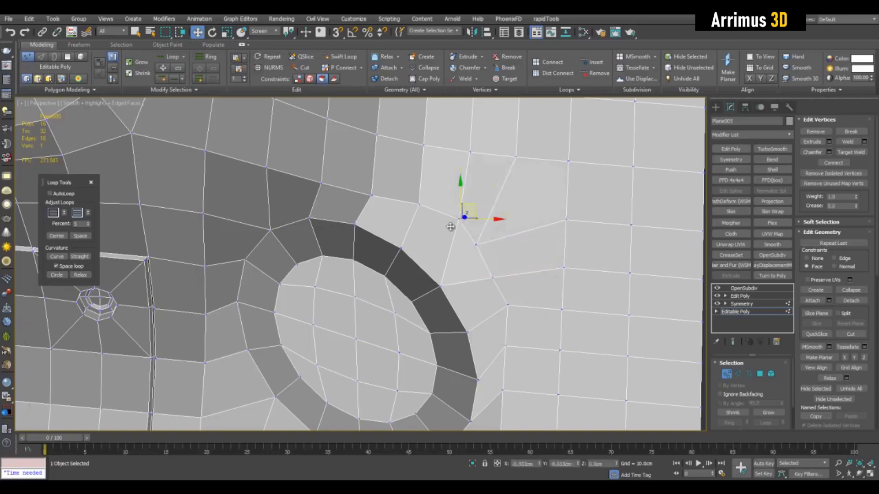
left_click_drag(368, 196, 361, 187)
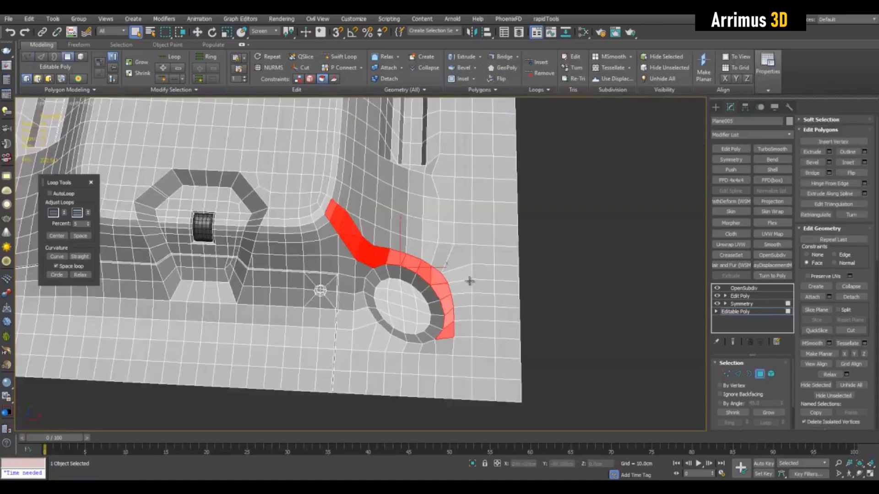
Nudge the vertex at the bend of the polygon strip above the oval recess to even out the strip's flow
middle_click_drag(469, 280, 516, 260)
scroll(443, 251, "up", 3)
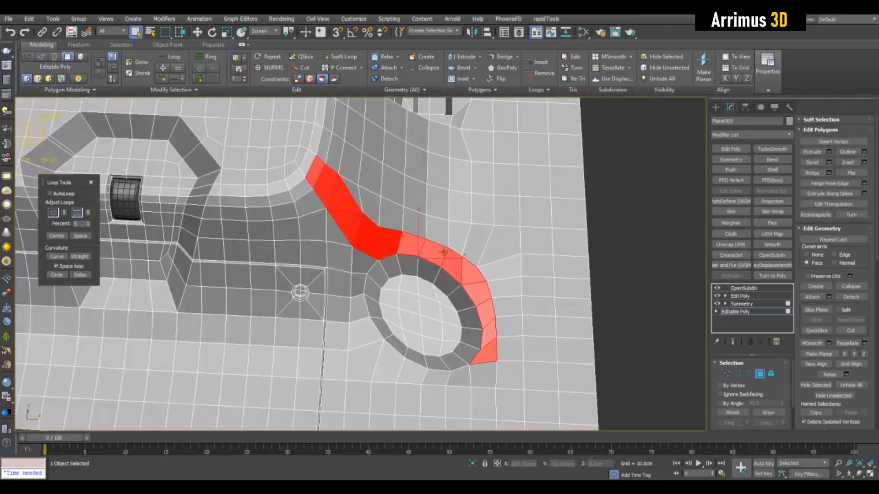
middle_click_drag(443, 251, 520, 249)
scroll(507, 266, "up", 2)
key("1")
scroll(482, 251, "up", 3)
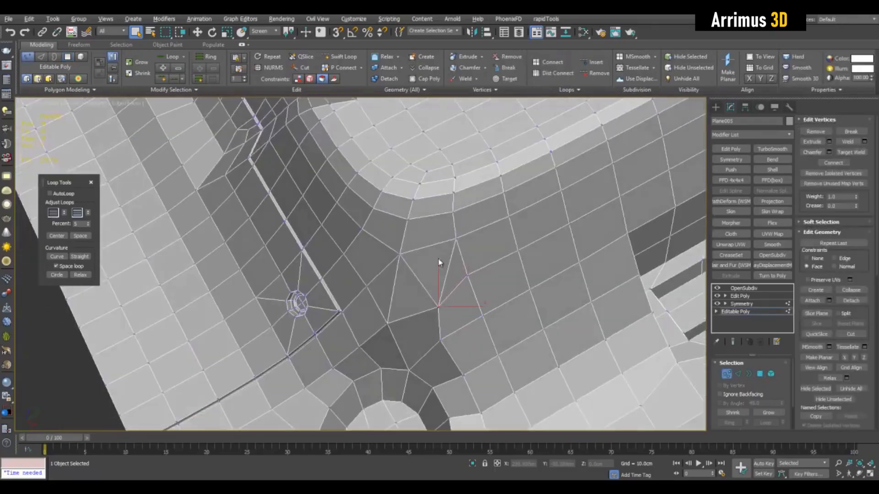
scroll(438, 260, "up", 2)
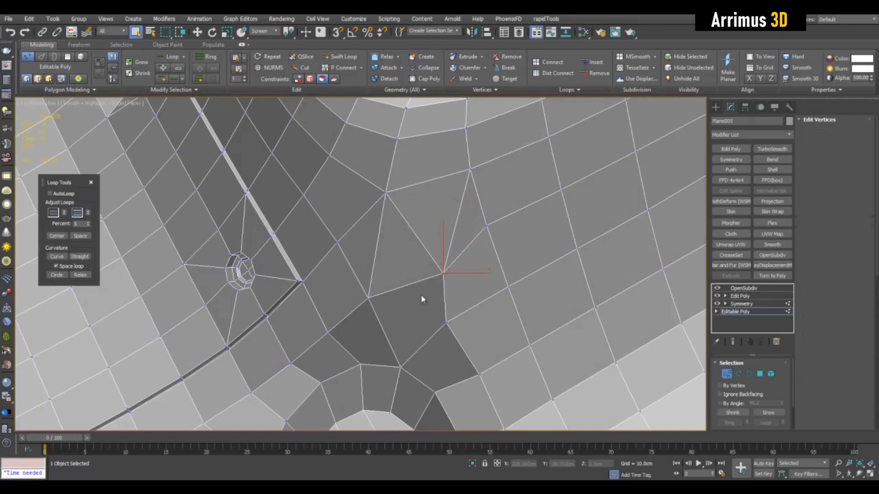
key("4")
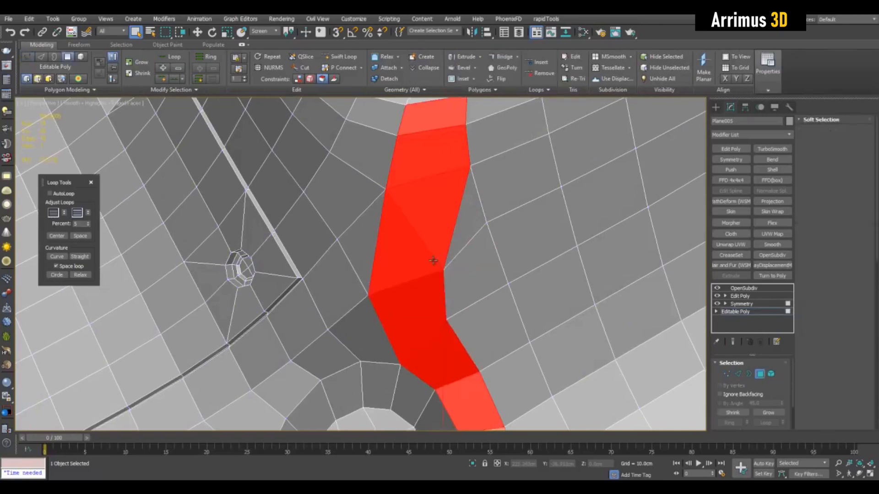
key("1")
key("w")
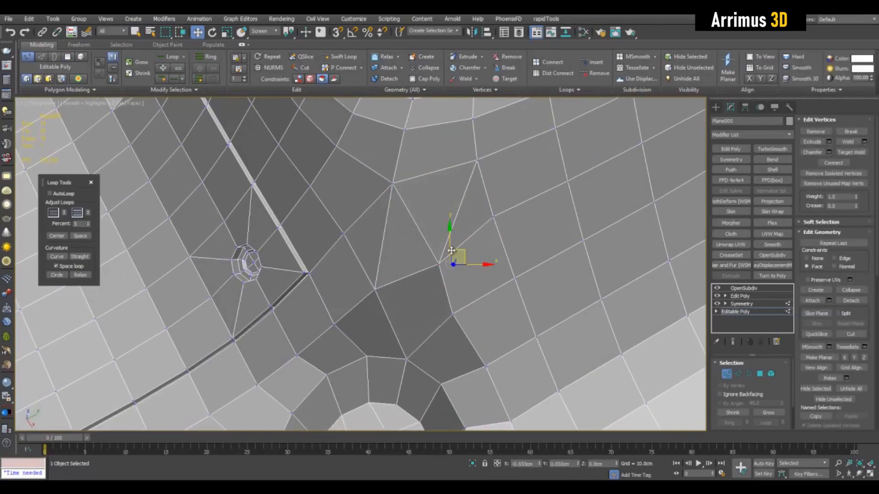
left_click_drag(451, 251, 459, 248)
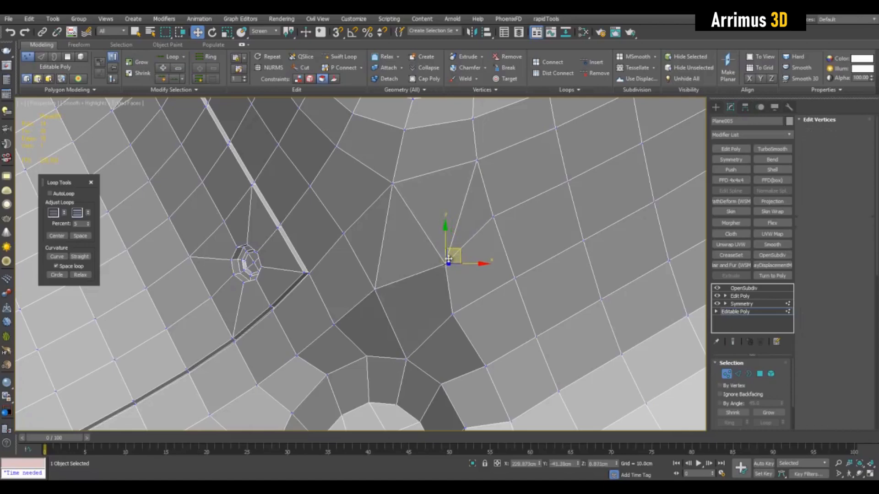
key("4")
middle_click_drag(435, 275, 482, 237, "alt")
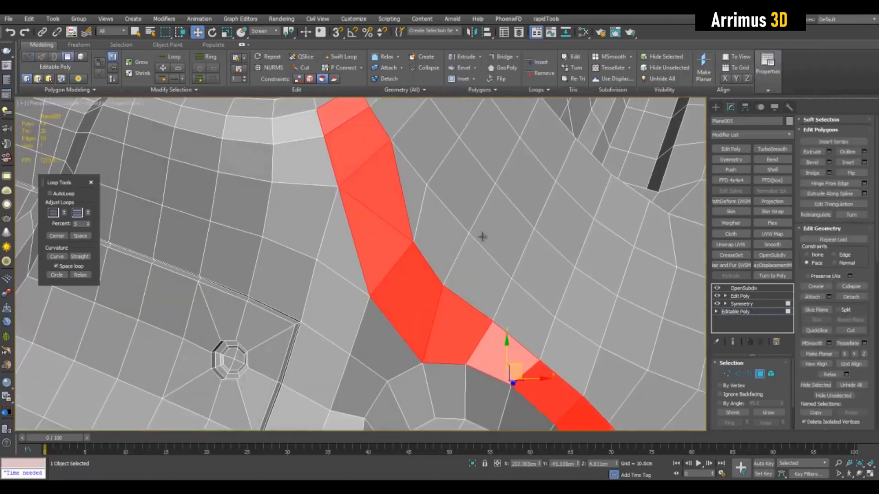
Create a Multi/Sub-Object material and a Standard material in the Slate Material Editor
key("m")
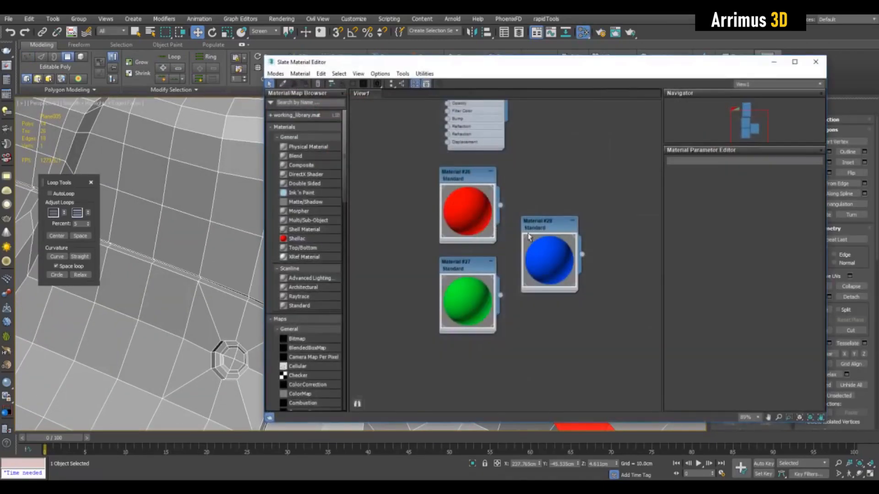
middle_click_drag(601, 269, 533, 196)
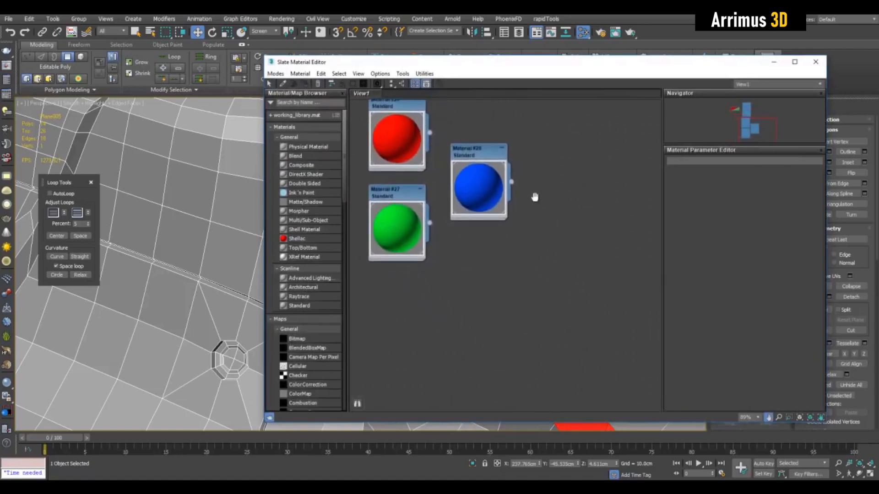
middle_click_drag(532, 259, 560, 175)
double_click(315, 225)
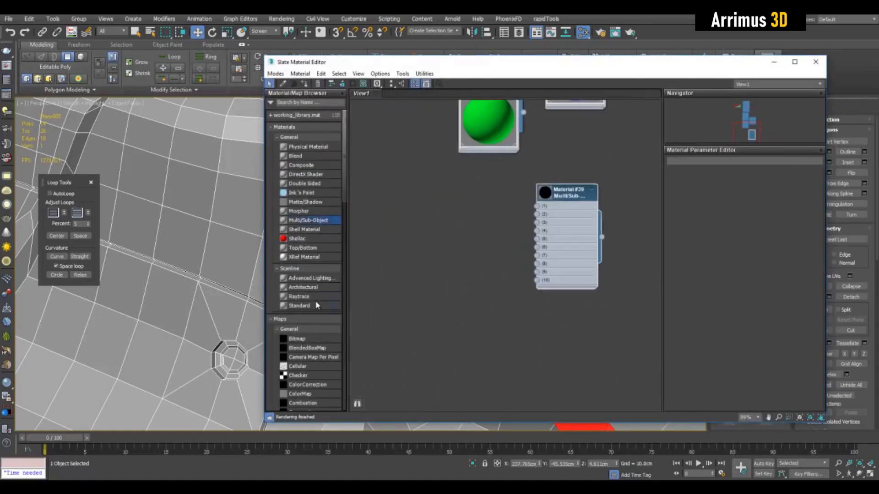
double_click(305, 305)
Hide the Standard node's unused slots and place it, with an enlarged preview, beside the Multi/Sub-Object node
right_click(495, 205)
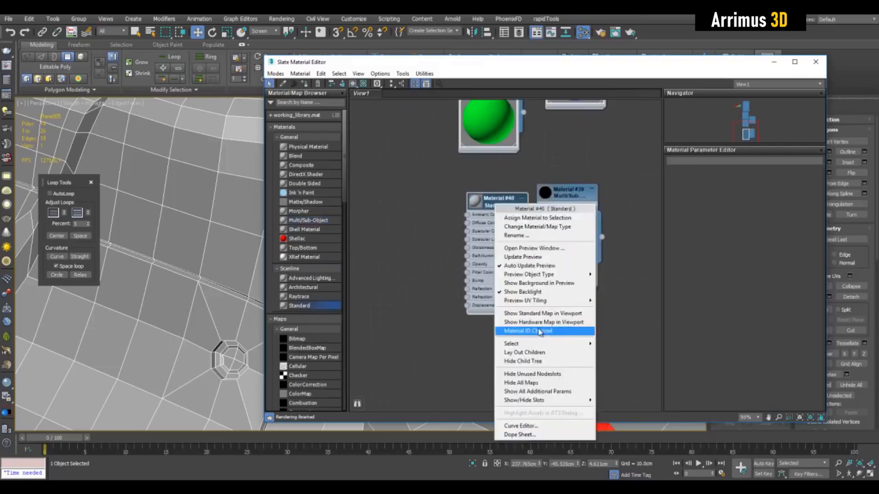
left_click(533, 375)
double_click(476, 202)
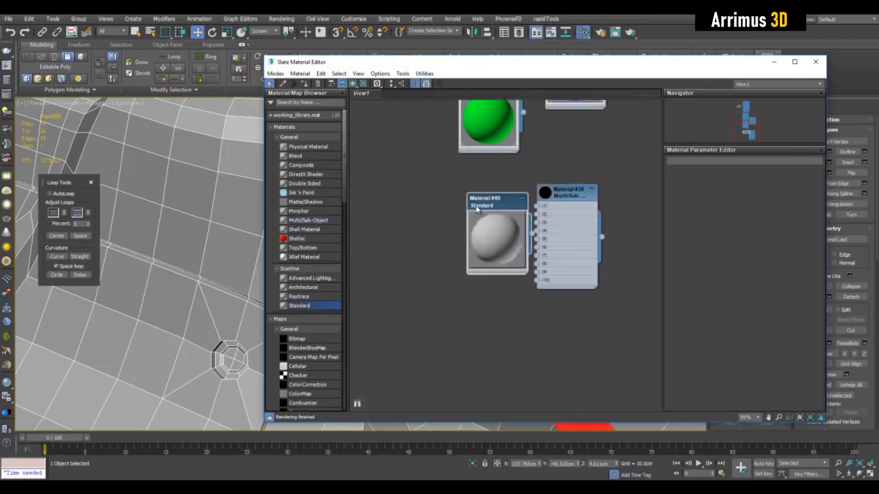
left_click_drag(491, 202, 446, 187)
Give the Standard material a specular level of 70 and adjust its glossiness
double_click(478, 199)
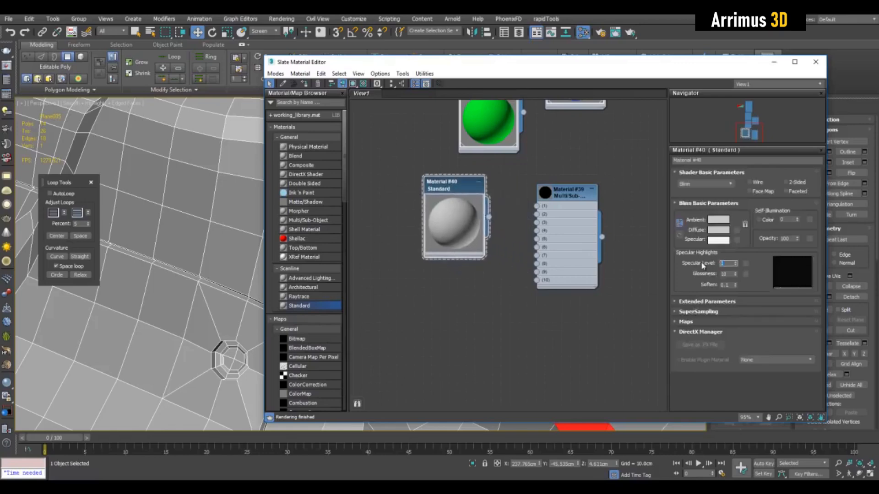
double_click(726, 275)
type("5")
middle_click_drag(531, 249, 555, 260)
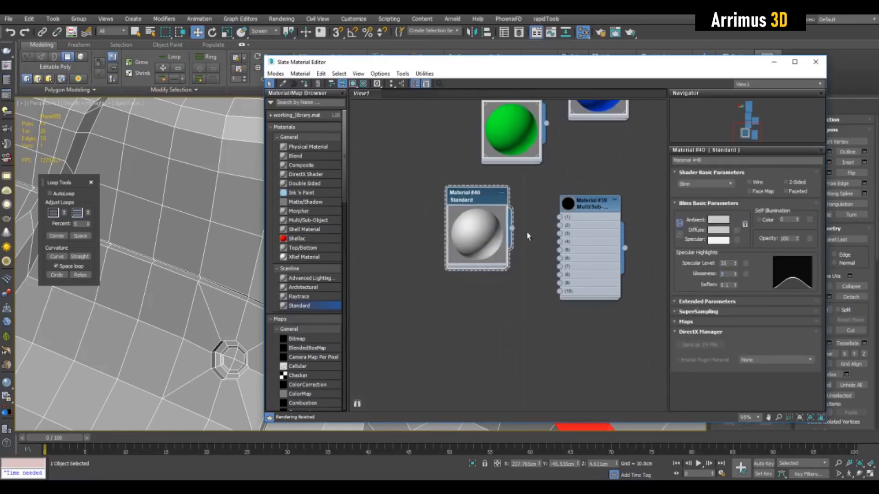
middle_click_drag(527, 234, 523, 232)
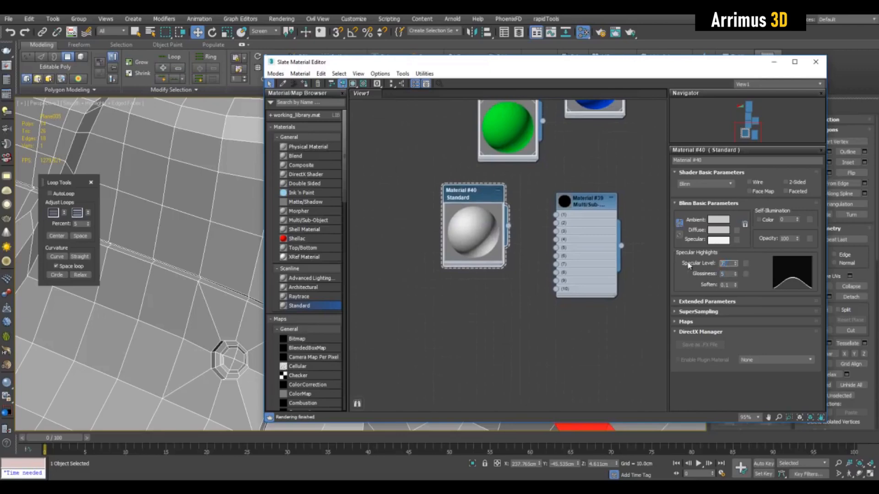
type("0")
key("Tab")
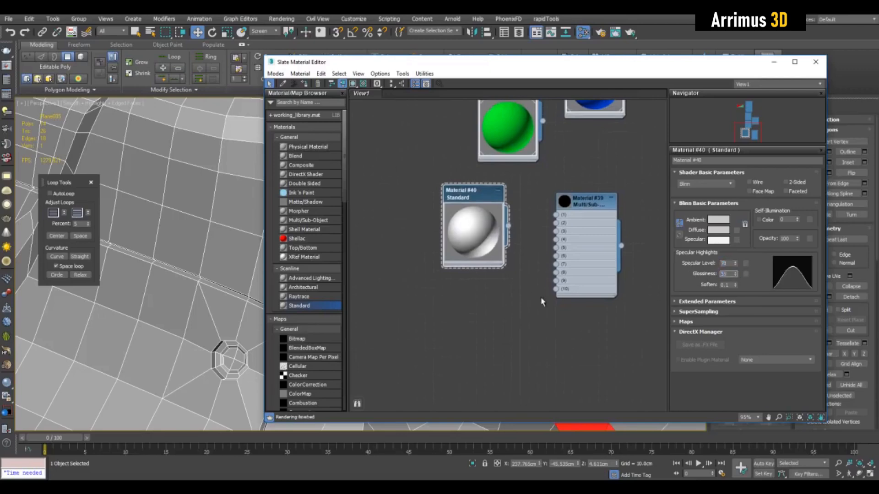
Connect the Standard material to slot 1 of the Multi/Sub-Object material and a copy of it to slot 2
middle_click_drag(543, 298, 556, 297)
scroll(622, 266, "up", 1)
middle_click_drag(621, 267, 599, 270)
middle_click_drag(503, 246, 518, 229)
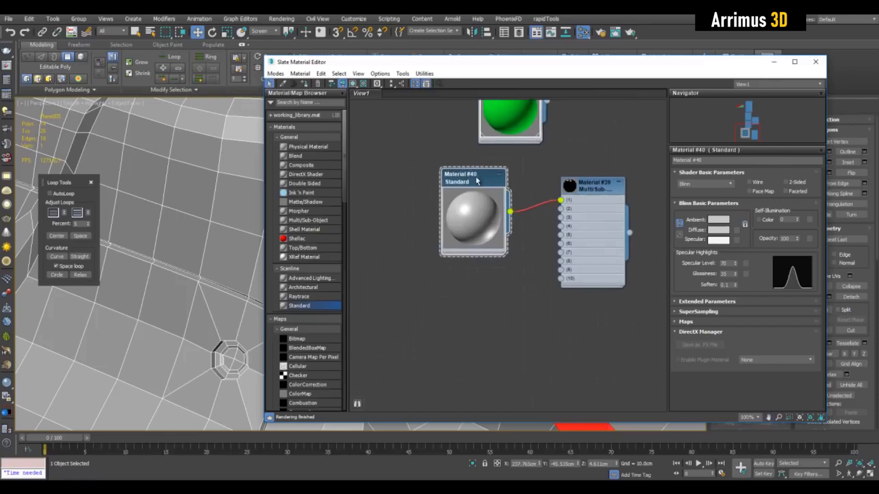
left_click_drag(476, 181, 477, 283, "shift")
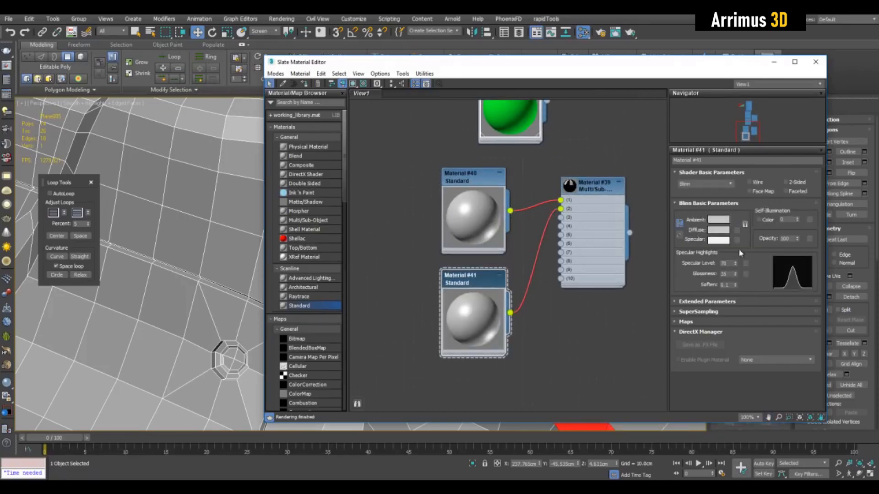
Set the diffuse color of the copied Standard material to dark gray
left_click(718, 230)
left_click_drag(327, 109, 303, 113)
left_click(338, 145)
Set the Multi/Sub-Object's number of materials to 2, reposition its node slightly and minimize the material editor
double_click(594, 186)
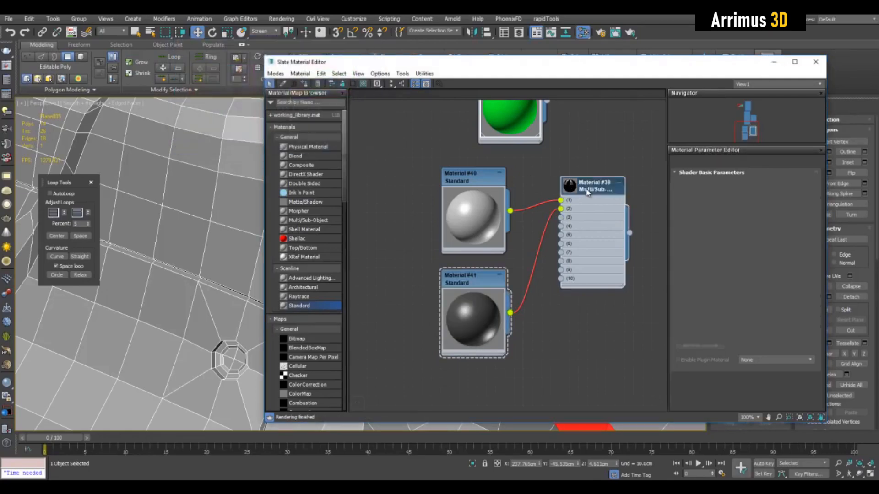
left_click(705, 192)
type("2")
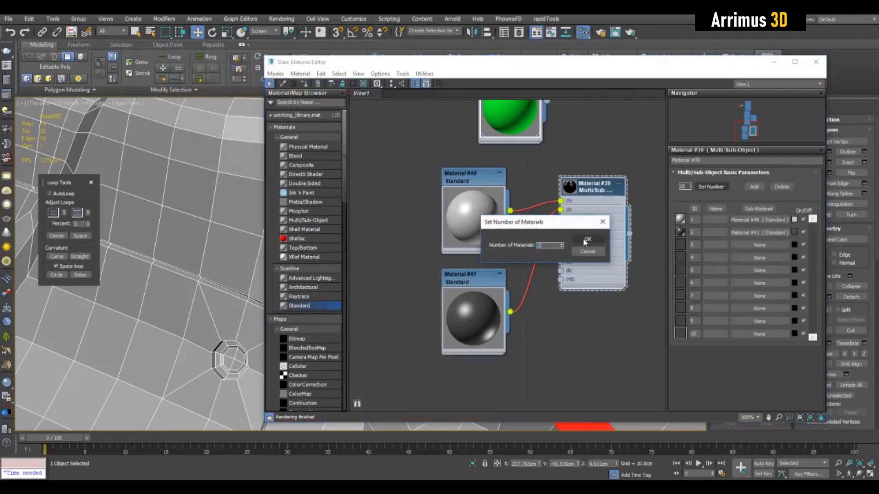
key("Return")
left_click_drag(588, 190, 597, 190)
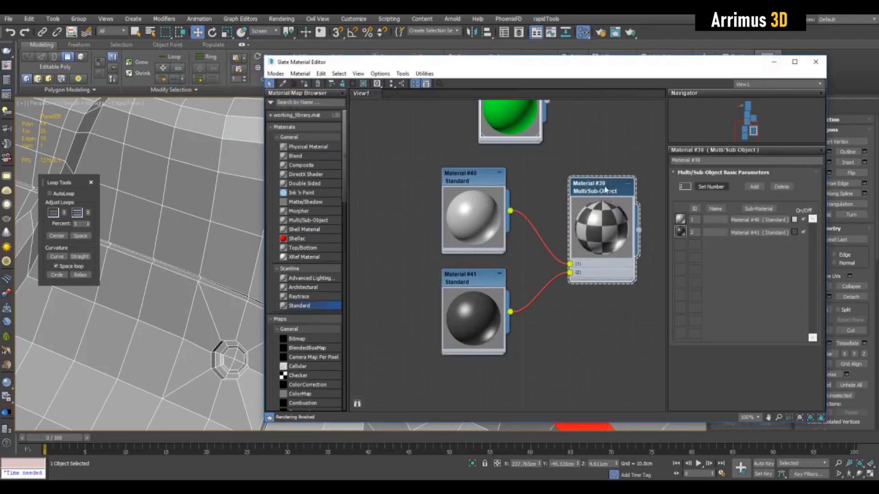
left_click(774, 62)
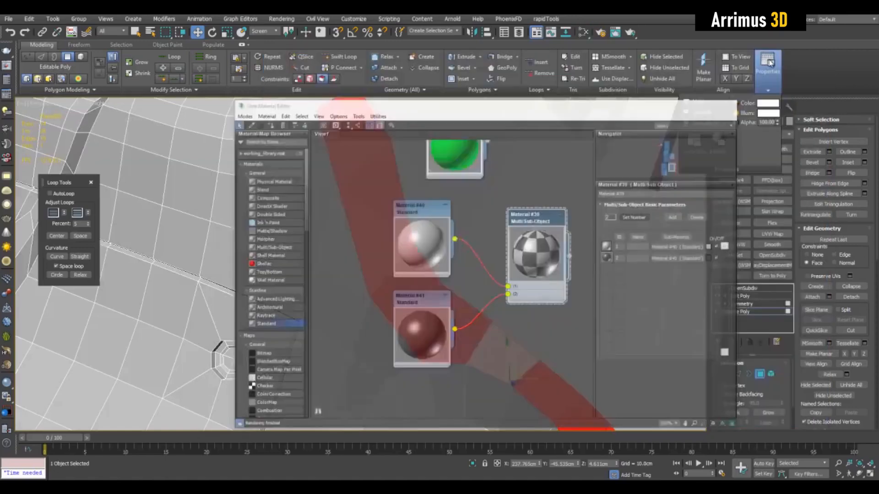
Assign material ID 1 to all polygons of the panel mesh and clear the selection
scroll(628, 192, "down", 5)
middle_click_drag(604, 212, 534, 205)
key("q")
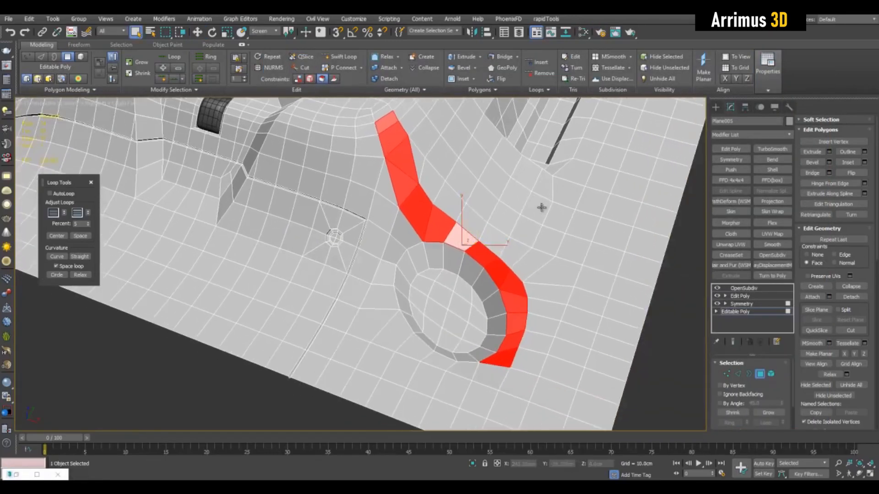
key("ctrl+a")
left_click_drag(860, 374, 823, 163)
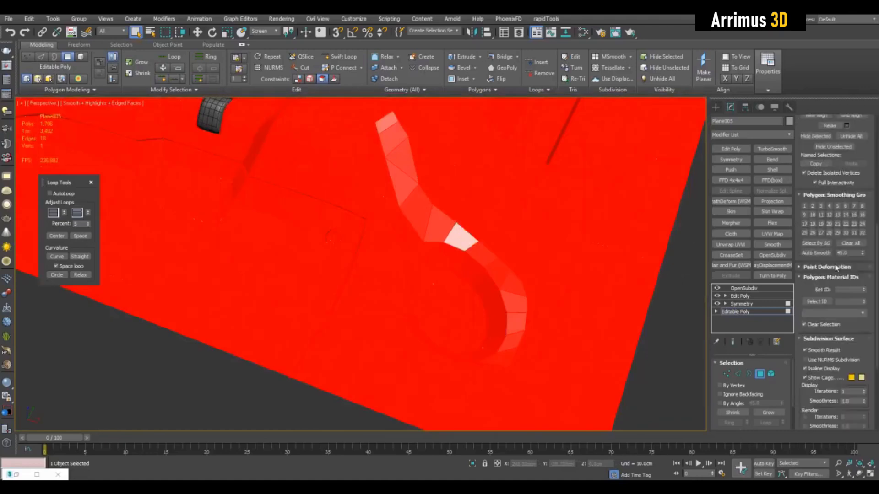
key("Return")
left_click(666, 312)
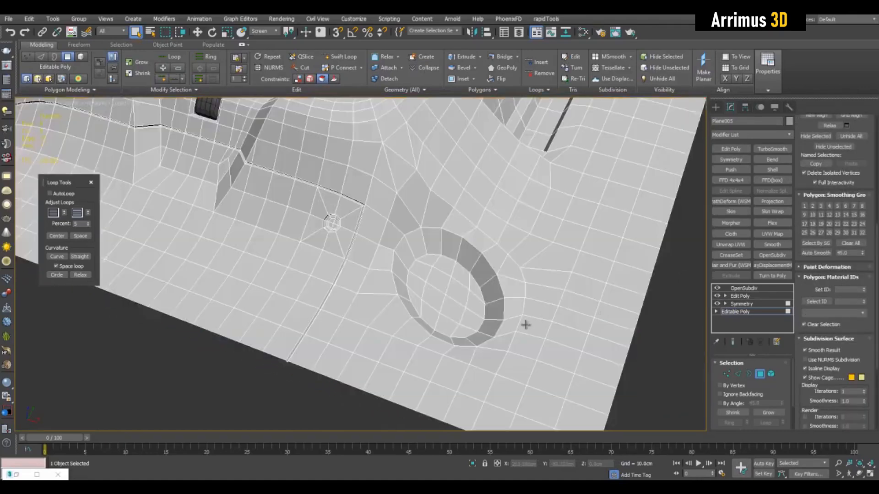
Select a continuous strip of polygons from the panel's front edge, around the oval recess's outer side and up the slope
middle_click_drag(523, 322, 528, 298, "alt")
left_click(494, 275)
left_click(510, 303, "shift")
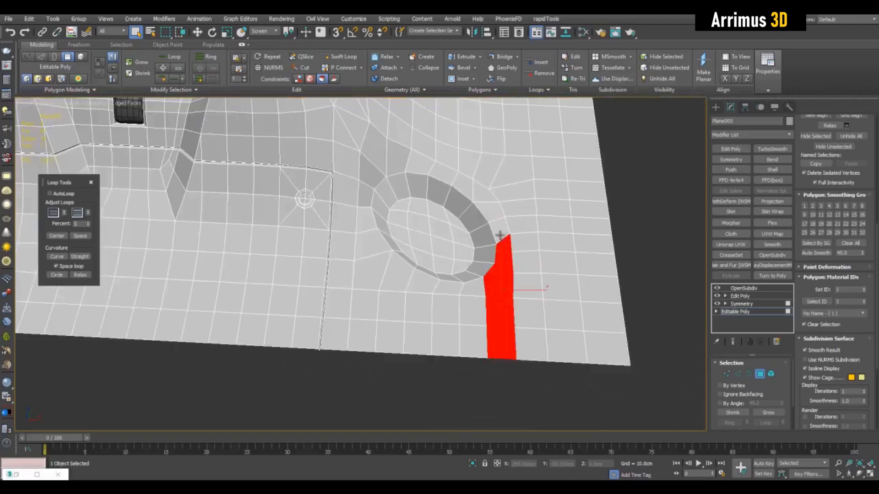
middle_click_drag(471, 183, 478, 242)
left_click(464, 233, "ctrl")
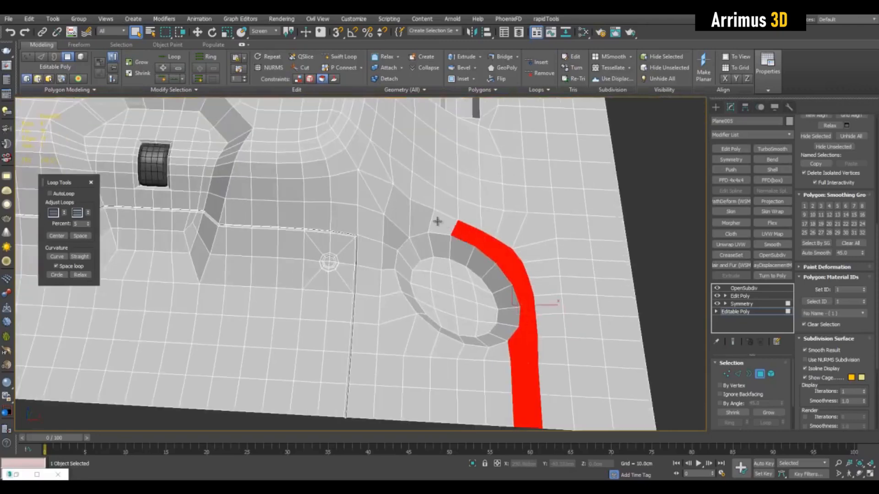
left_click(440, 222, "ctrl")
left_click(418, 217, "ctrl")
left_click(397, 208, "ctrl")
left_click(380, 194, "ctrl")
left_click(372, 169, "ctrl")
left_click(358, 149, "ctrl")
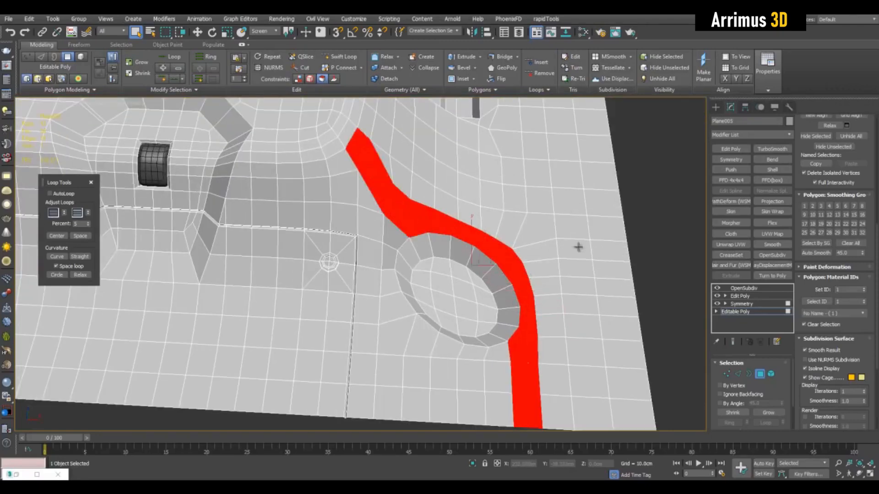
Extend the polygon selection along the ledge and around the hexagonal recess to the flat area behind it
middle_click_drag(358, 149, 391, 226)
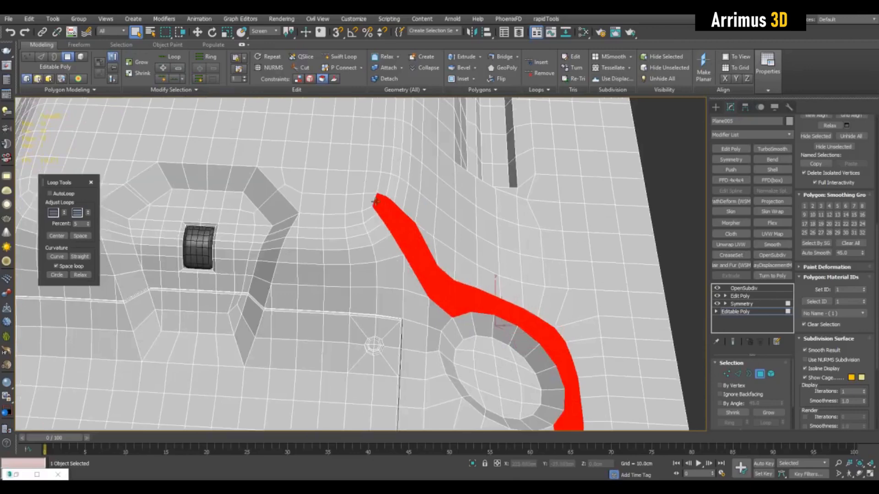
middle_click_drag(579, 274, 587, 266)
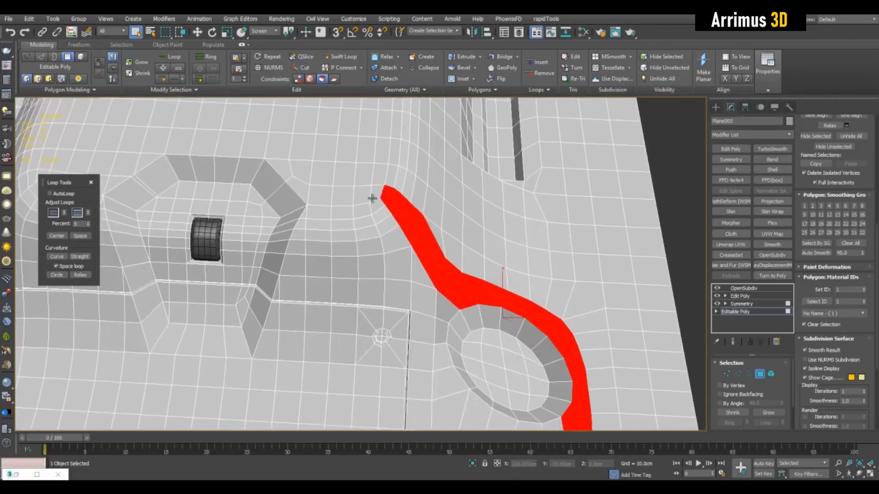
mouse_move(356, 206)
middle_mouse_down()
mouse_move(361, 222)
mouse_move(407, 259)
middle_mouse_up()
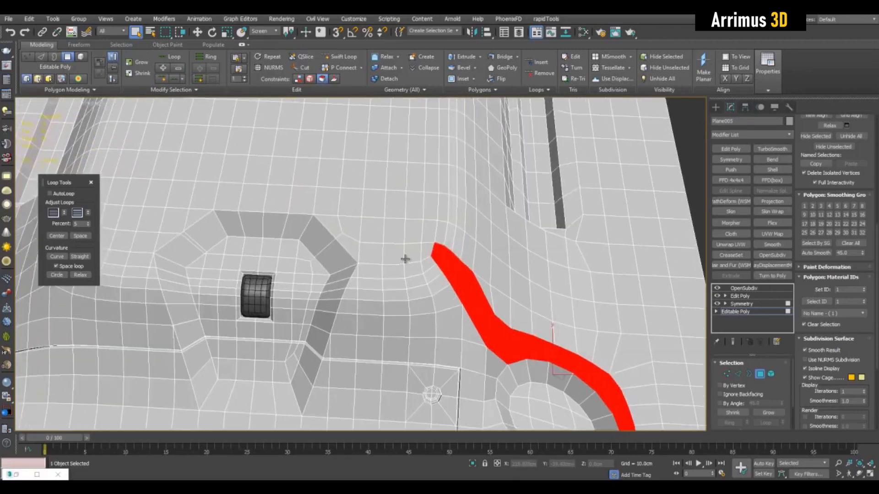
mouse_move(406, 259)
left_mouse_down("ctrl")
mouse_move(344, 240)
mouse_move(323, 206)
mouse_move(328, 170)
mouse_move(206, 167)
left_mouse_up("ctrl")
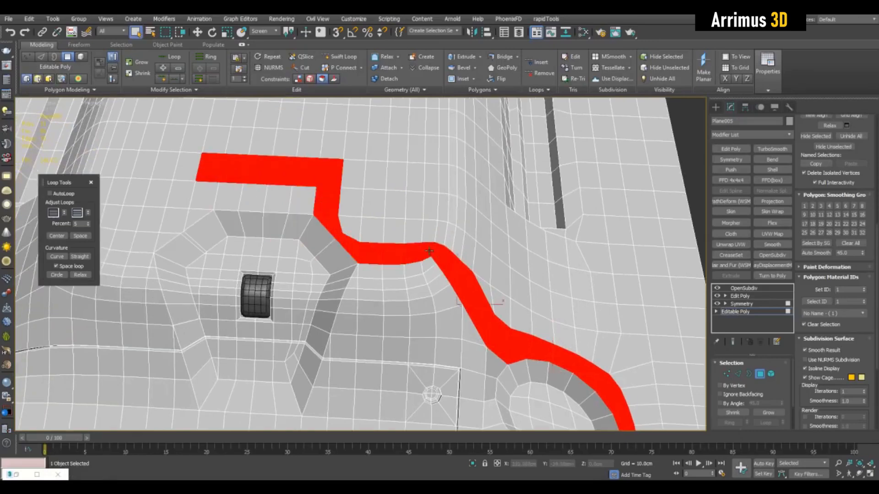
Assign material ID 2 to the selected strip, clear the selection and hide the edged faces to check its color
middle_click_drag(535, 281, 540, 258)
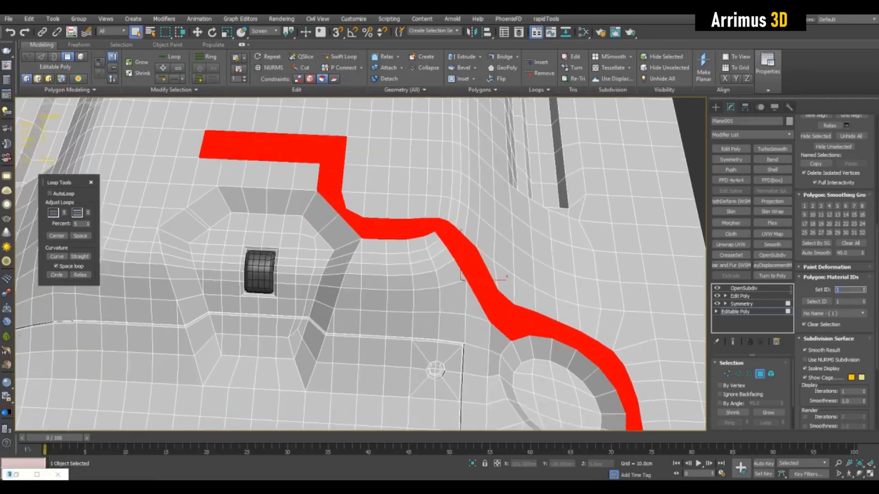
type("2")
key("Return")
middle_click_drag(590, 276, 530, 215)
left_click(682, 190)
middle_click_drag(637, 209, 586, 188)
key("F4")
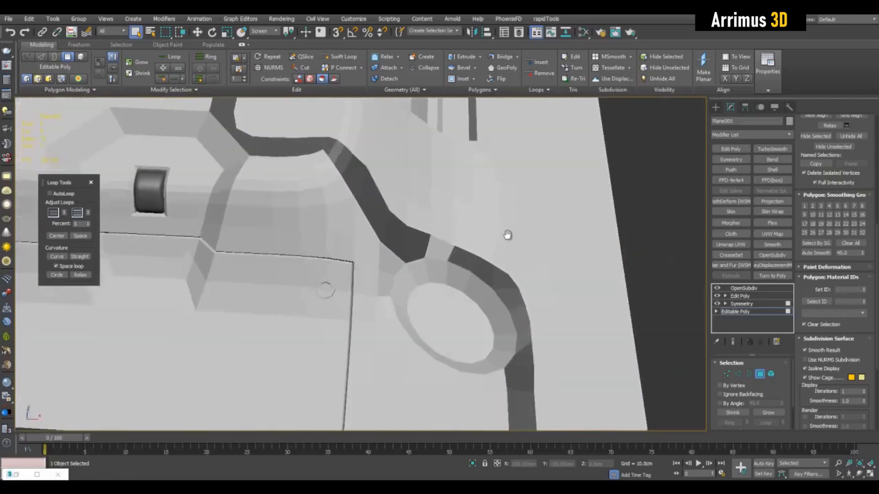
Show edged faces and move two vertices on the strip's outer edge above the oval recess to smooth its bend
middle_click_drag(508, 235, 406, 232)
key("1")
key("F4")
scroll(427, 260, "up", 3)
key("2")
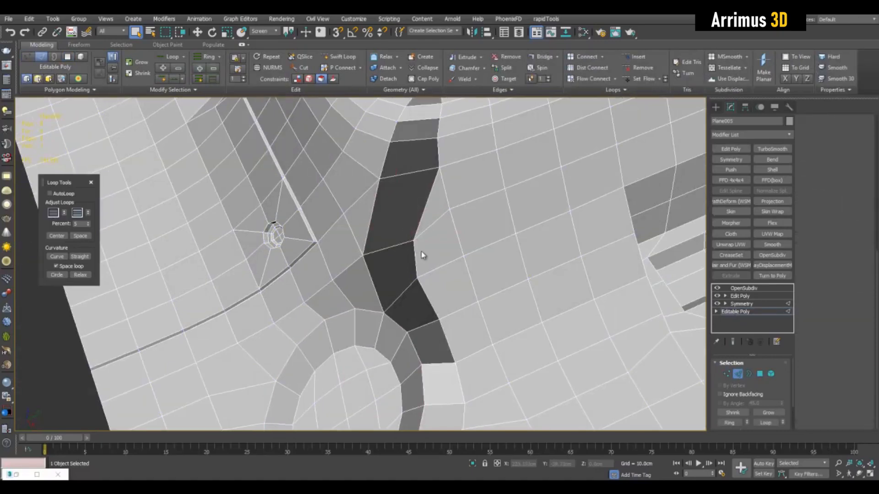
key("1")
left_click(414, 241)
key("w")
middle_click_drag(422, 249, 494, 229, "alt")
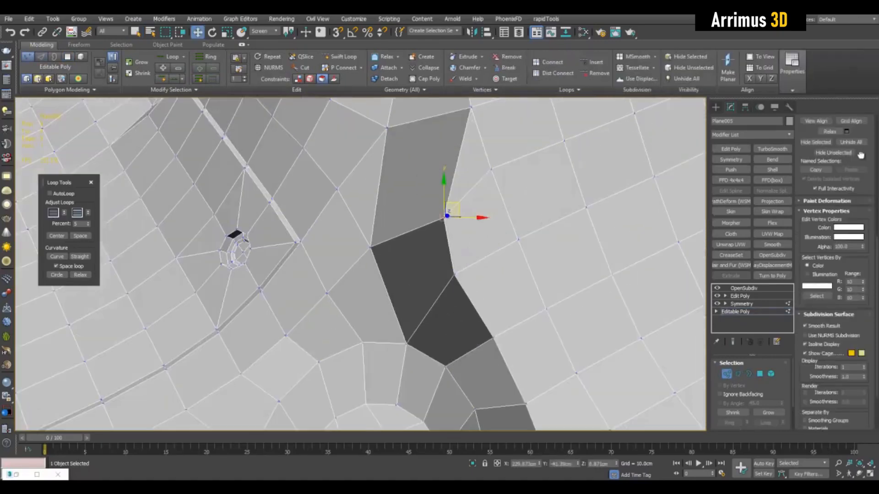
scroll(860, 155, "up", 5)
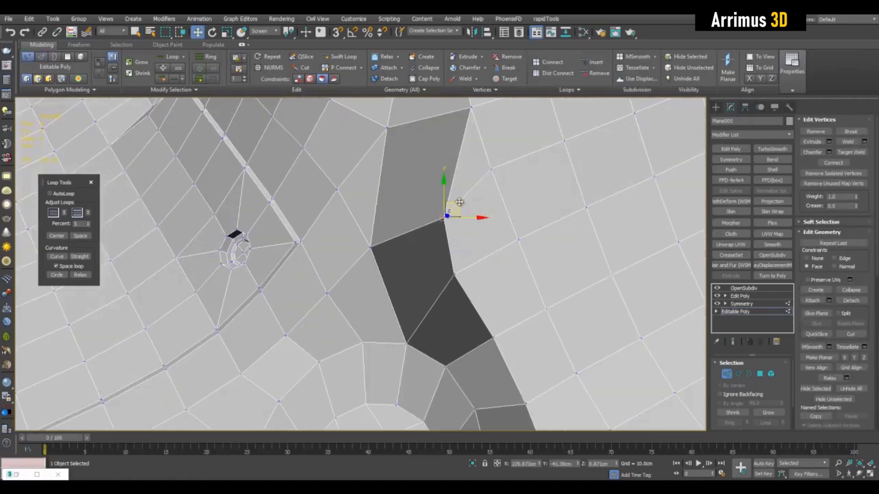
left_click_drag(459, 202, 452, 209)
middle_click_drag(473, 246, 455, 275, "alt")
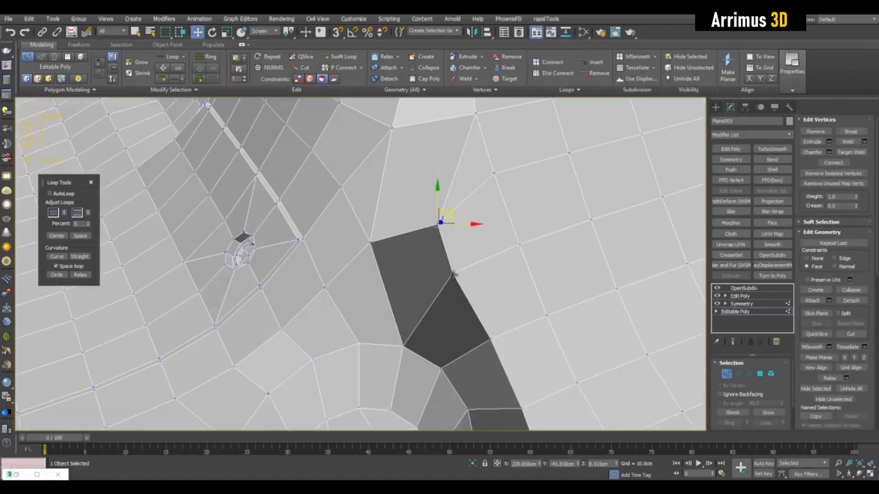
left_click_drag(453, 274, 470, 299)
Move the outer-edge vertices of the dark strip inward along the slope to give the strip an even width
middle_click_drag(482, 150, 498, 252)
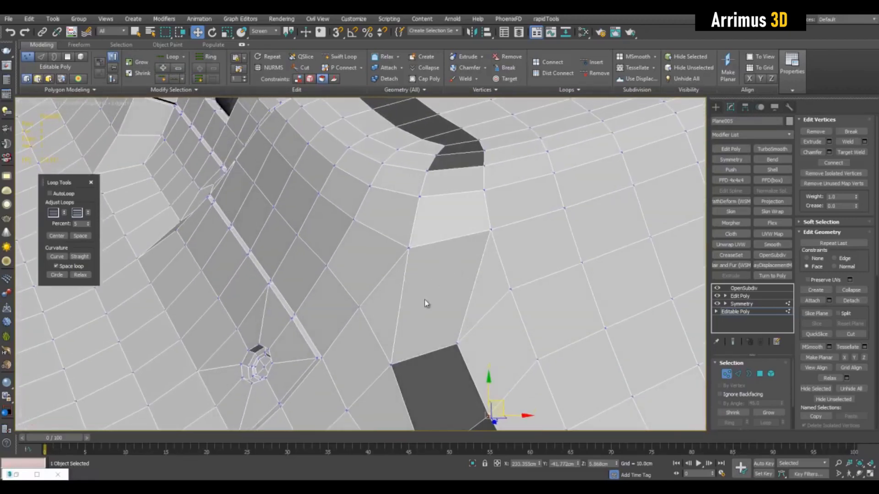
middle_click_drag(496, 262, 475, 285, "alt")
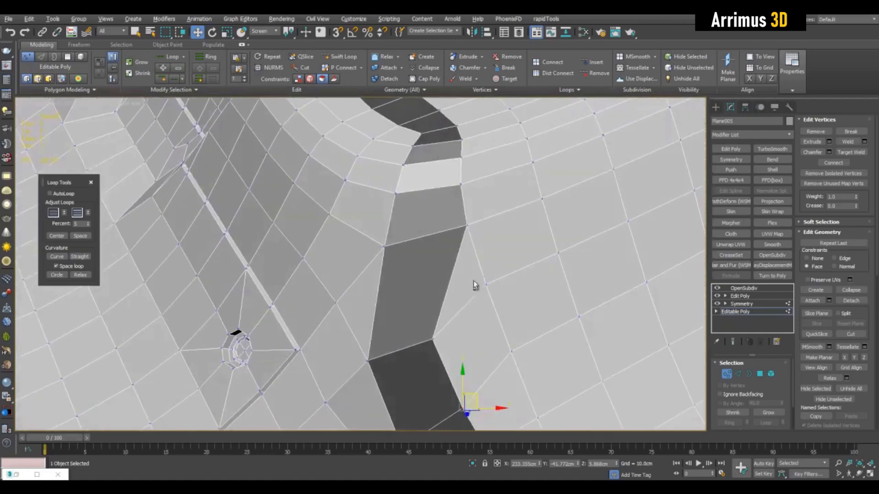
left_click_drag(467, 225, 448, 237)
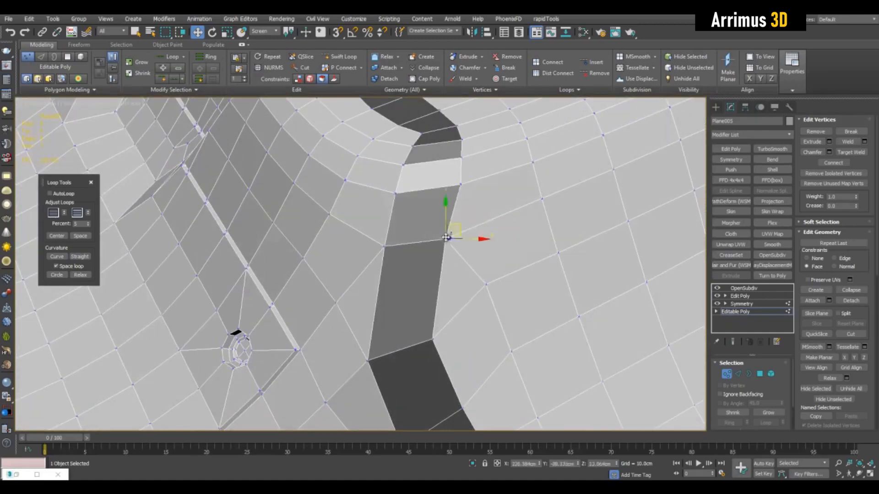
middle_click_drag(447, 237, 437, 263, "alt")
left_click_drag(433, 208, 419, 208)
left_click_drag(420, 226, 414, 228)
left_click_drag(461, 274, 451, 277)
left_click_drag(467, 248, 462, 251)
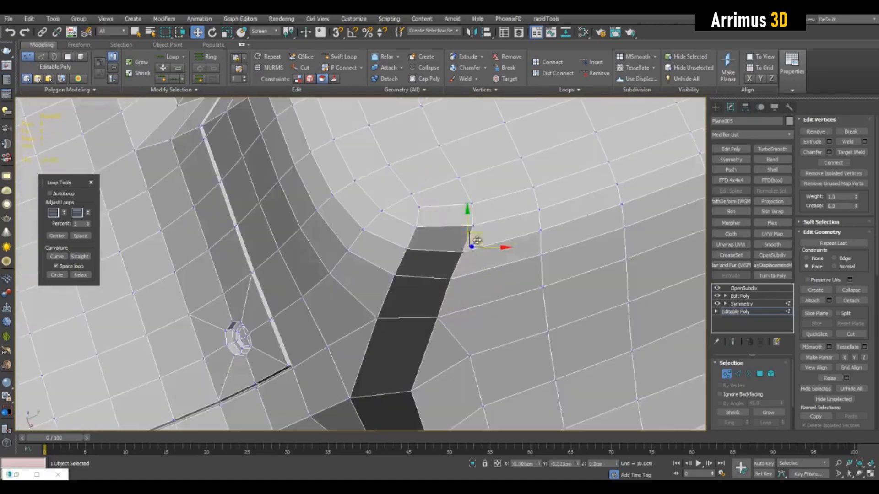
left_click_drag(472, 203, 469, 203)
Reposition the vertices around the strip's upper corner, where the slope meets the ledge
middle_click_drag(420, 187, 428, 225)
left_click_drag(418, 233, 423, 231)
left_click_drag(376, 162, 383, 158)
scroll(446, 270, "down", 4)
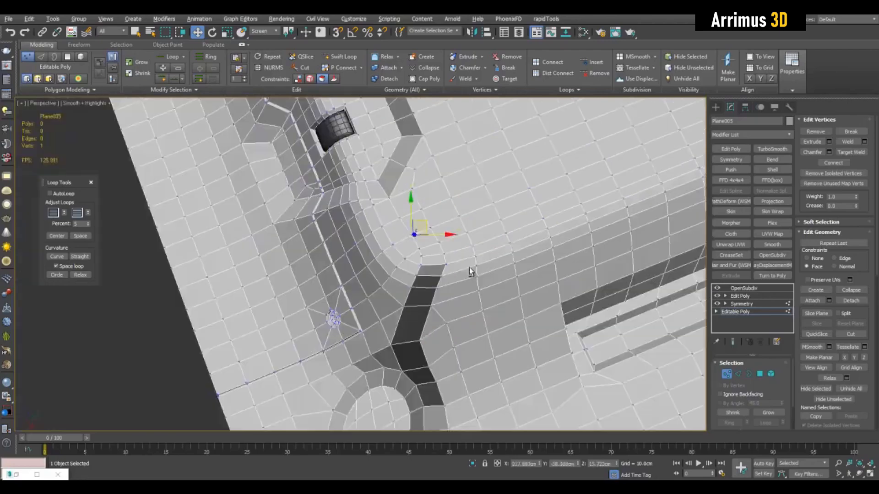
middle_click_drag(471, 271, 408, 261, "alt")
scroll(407, 261, "up", 3)
left_click_drag(406, 257, 425, 249)
middle_click_drag(425, 249, 427, 245, "alt")
left_click_drag(428, 268, 435, 266)
Adjust the vertices bordering the strip between the hexagonal recess and the upper corner to even out its width
middle_click_drag(442, 283, 486, 277, "alt")
scroll(487, 275, "up", 3)
left_click_drag(510, 282, 386, 253)
left_click_drag(409, 214, 518, 226)
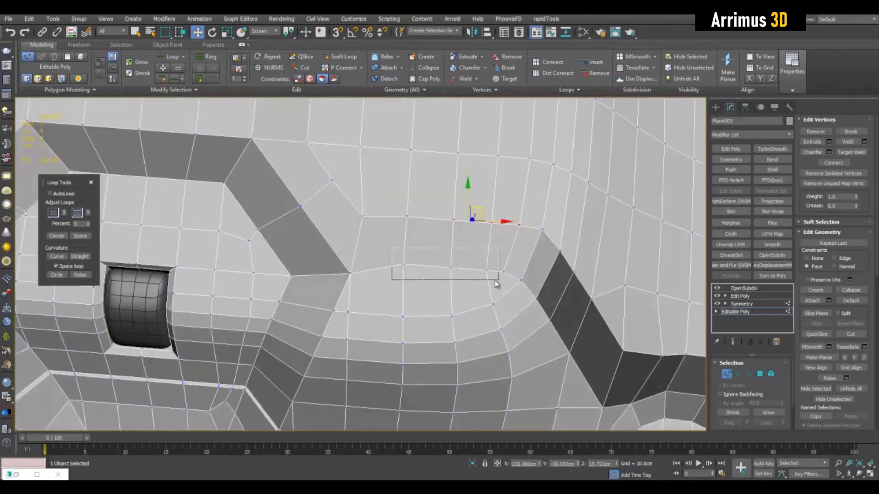
left_click_drag(496, 281, 498, 280)
left_click_drag(453, 261, 454, 270)
middle_click_drag(523, 282, 488, 247)
left_click(470, 238)
left_click_drag(470, 238, 489, 253)
Select all polygons that have material ID 2
scroll(508, 197, "down", 3)
middle_click_drag(627, 379, 538, 189)
scroll(538, 188, "down", 2)
key("4")
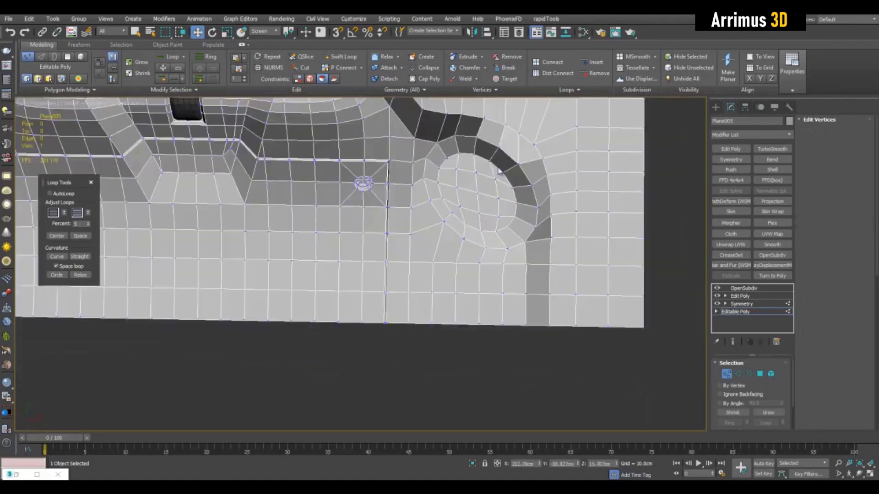
key("q")
middle_click_drag(553, 291, 647, 298)
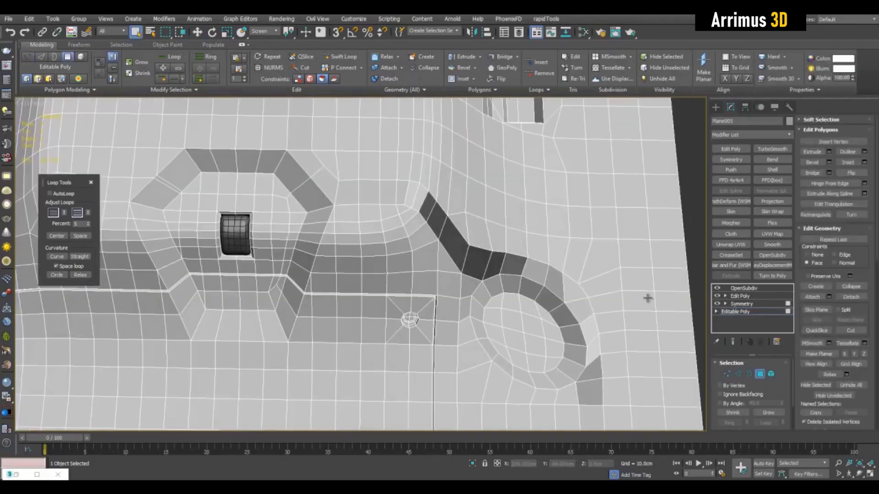
scroll(866, 392, "down", 5)
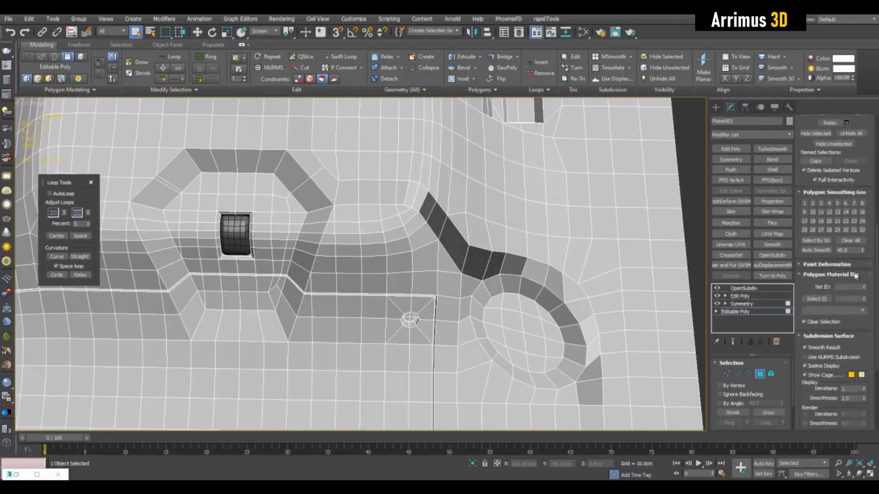
left_click(864, 298)
left_click(823, 303)
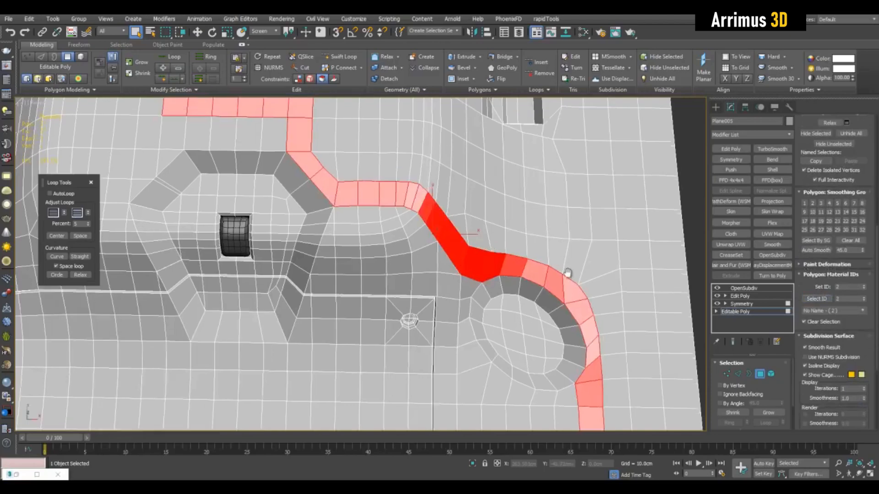
Add an Edit Poly modifier above the base mesh and bevel the selected strip by Local Normal with a height of 1.75 cm
scroll(567, 273, "down", 3)
middle_click_drag(567, 273, 557, 229, "alt")
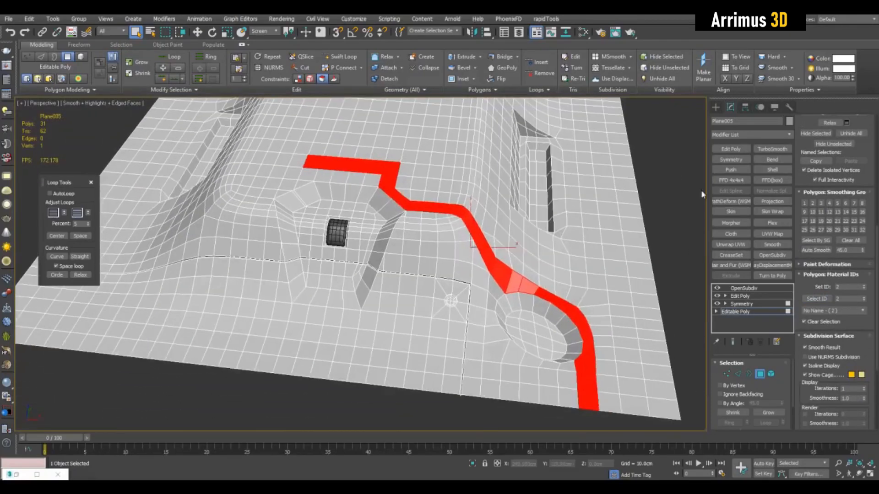
left_click(736, 150)
key("4")
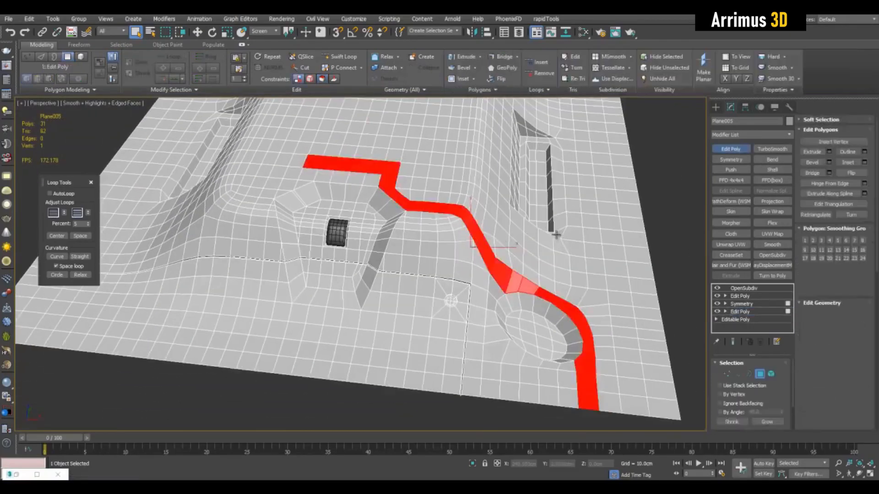
middle_click_drag(505, 239, 545, 220, "alt")
scroll(545, 222, "up", 3)
key("ctrl+shift+b")
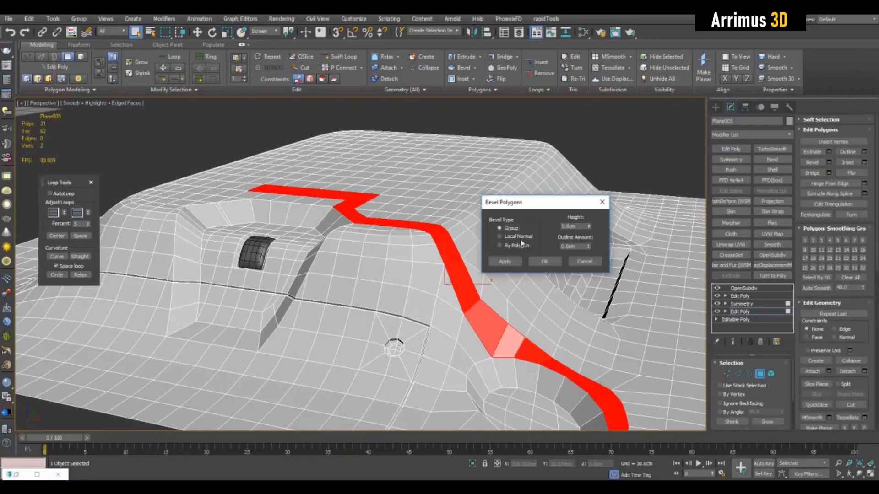
left_click_drag(589, 227, 590, 211)
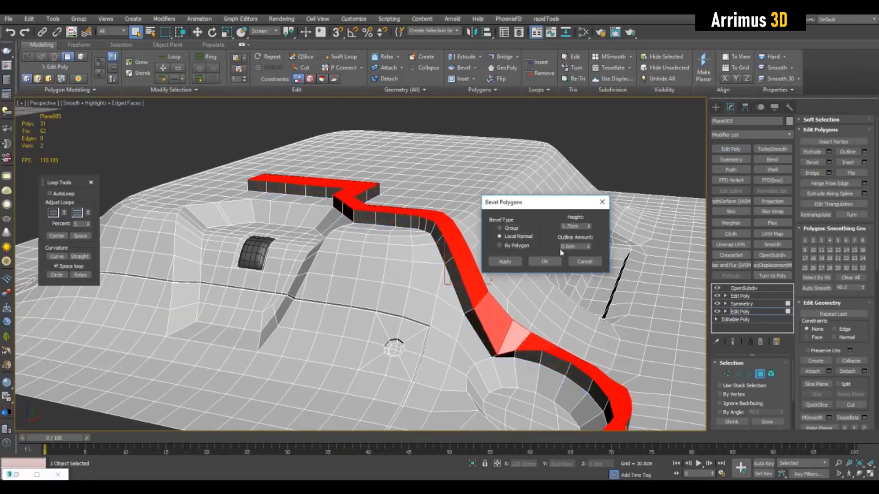
left_click(552, 263)
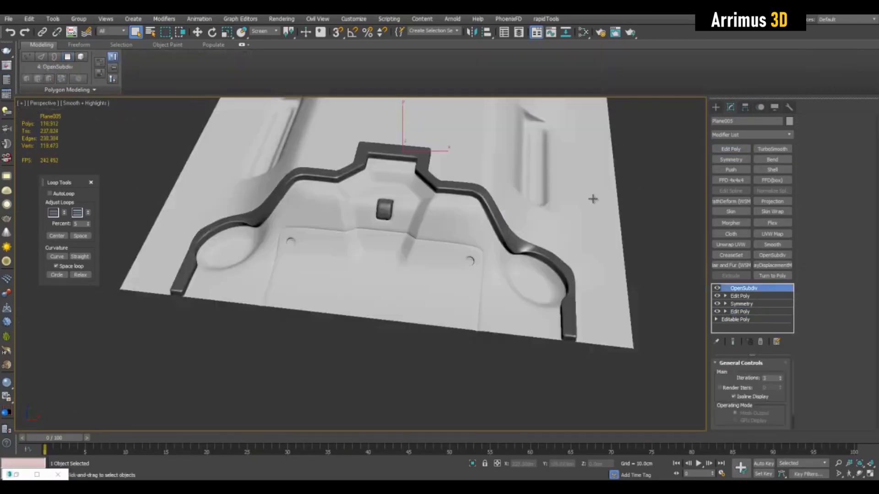
Adjust the specular highlights of the light and dark Standard materials and minimize the material editor
middle_click_drag(593, 199, 488, 219, "alt")
key("ctrl+d")
key("m")
double_click(473, 215)
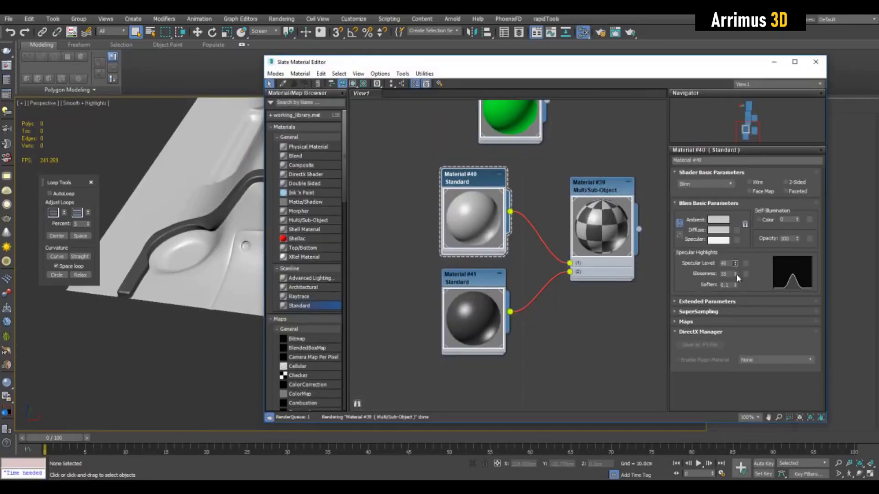
double_click(486, 280)
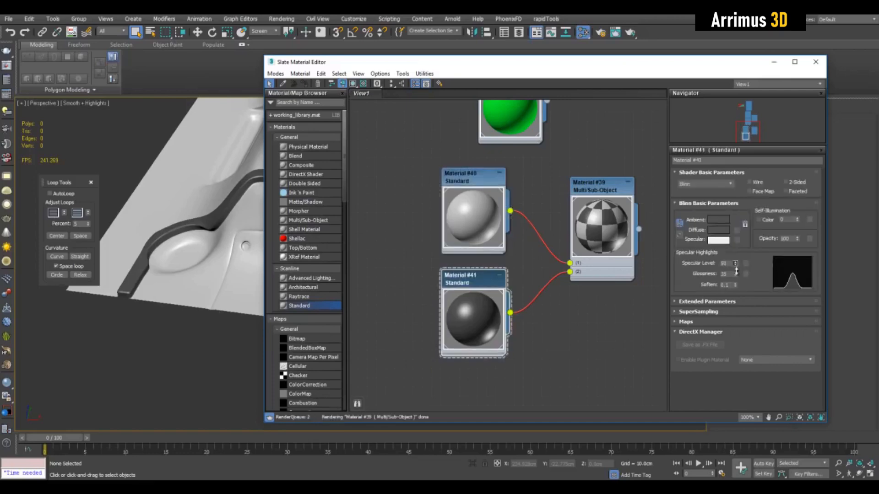
left_click(770, 65)
Add a second Symmetry modifier above the existing one and mirror the panel along the Y axis
middle_click_drag(534, 199, 526, 241, "alt")
scroll(526, 240, "down", 3)
left_click(526, 241)
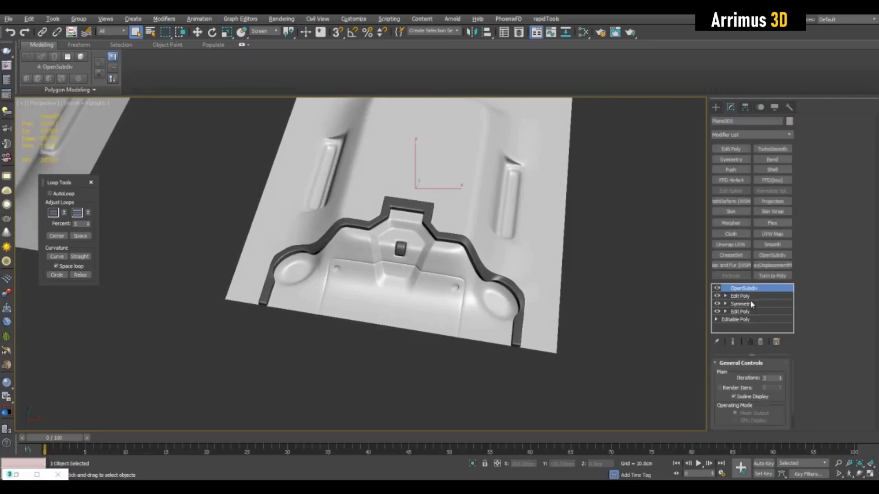
left_click(751, 304)
left_click(731, 159)
left_click(748, 379)
left_click(732, 390)
left_click(628, 342)
In the upper Edit Poly below the Symmetry modifiers, select a square block of polygons on the raised center and move it down
scroll(625, 311, "down", 3)
middle_click_drag(624, 272, 609, 260, "alt")
middle_click_drag(478, 187, 540, 202)
key("F4")
scroll(539, 202, "up", 4)
left_click(540, 202)
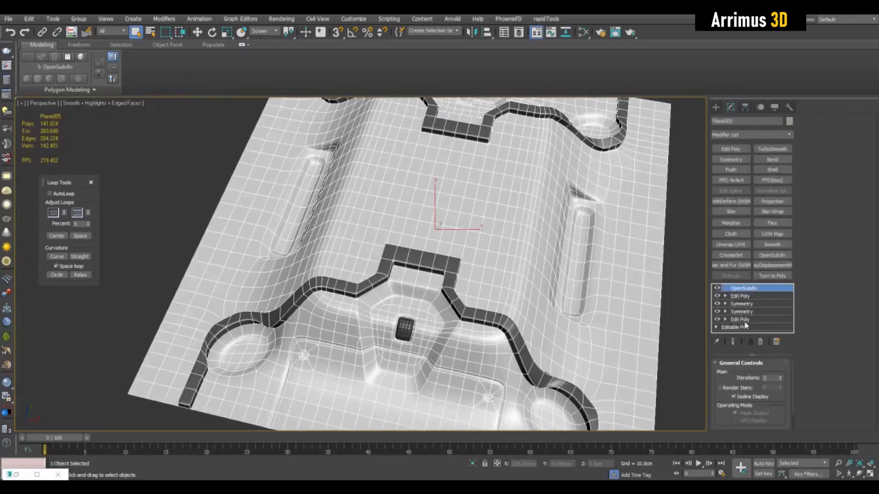
left_click(742, 320)
scroll(433, 238, "up", 4)
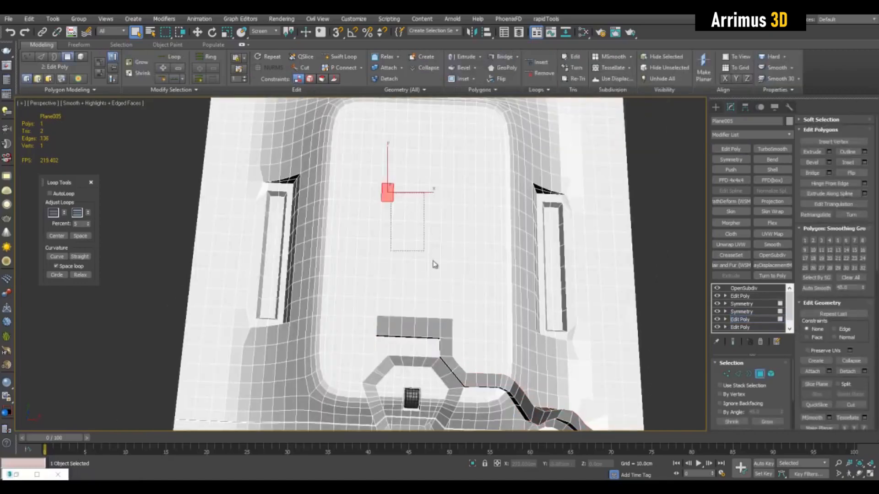
left_click_drag(435, 264, 451, 274)
key("w")
middle_click_drag(451, 275, 503, 238, "alt")
scroll(523, 237, "up", 3)
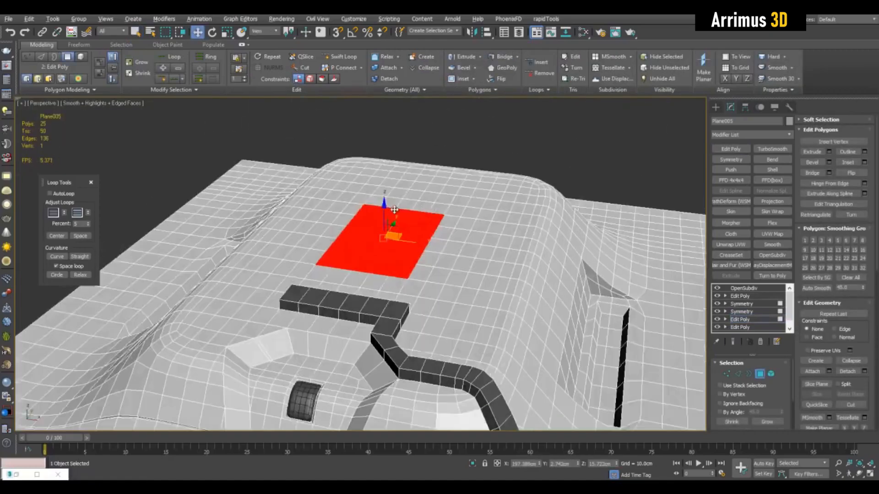
left_click_drag(388, 223, 388, 230)
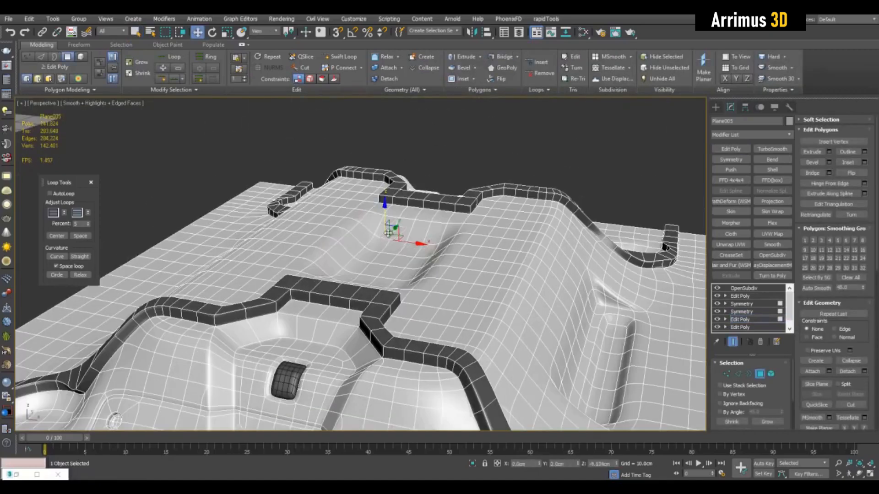
Select a long rectangular strip of polygons beside the central recess, bevel it and scale it inward
middle_click_drag(387, 233, 537, 250, "alt")
key("q")
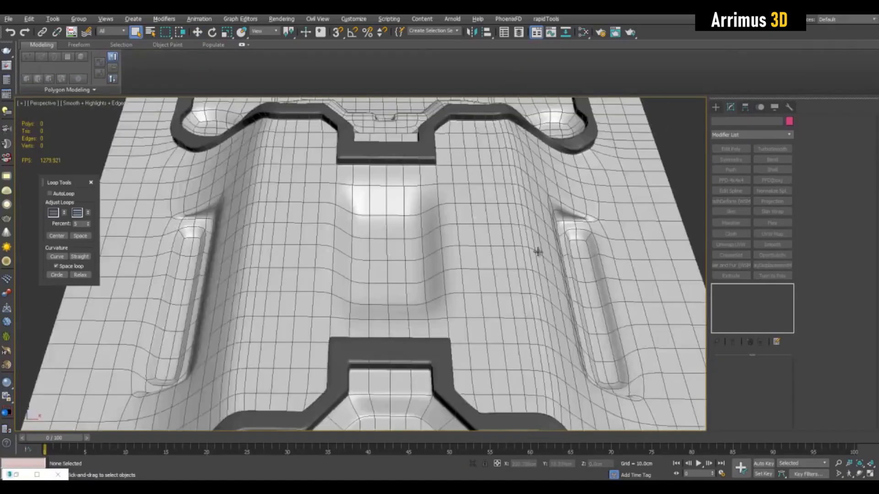
scroll(498, 227, "down", 5)
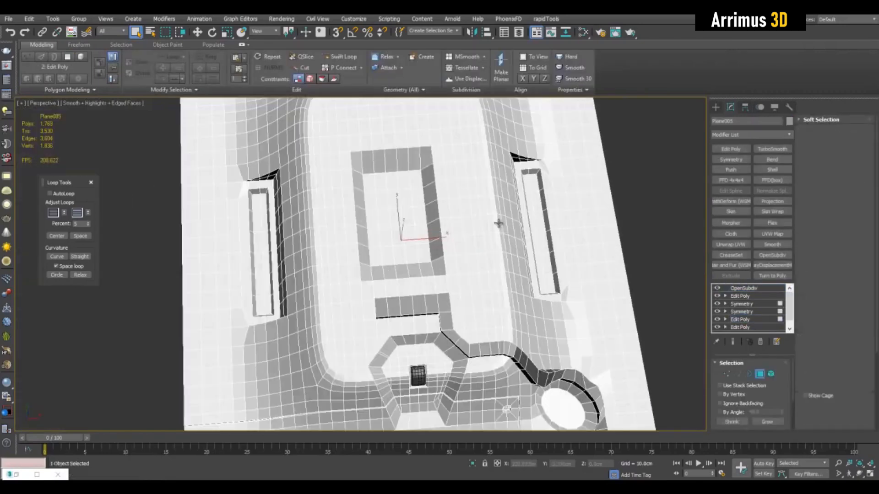
key("4")
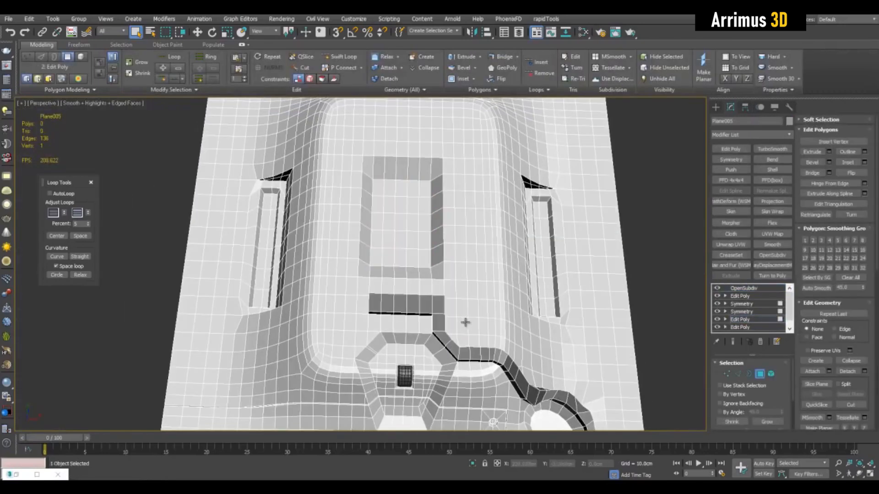
left_click_drag(465, 320, 489, 230)
middle_click_drag(489, 284, 477, 243, "alt")
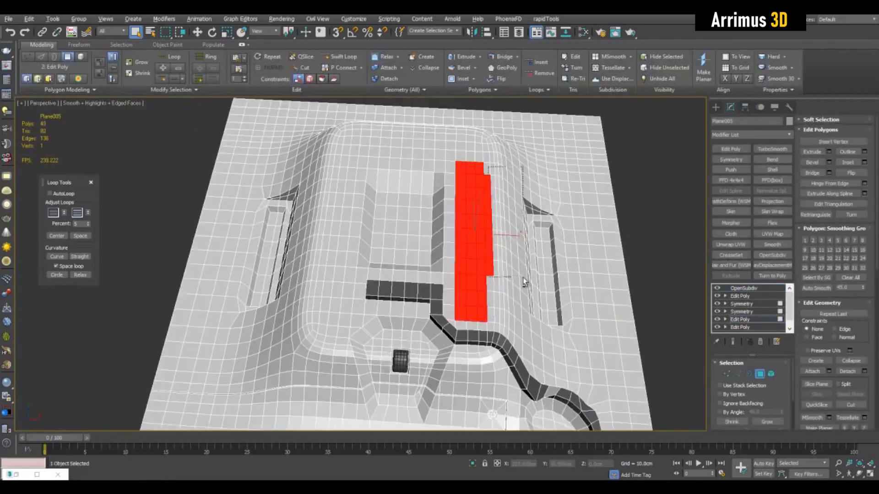
left_click_drag(522, 278, 523, 278, "alt")
middle_click_drag(523, 278, 478, 239, "alt")
key("ctrl+shift+b")
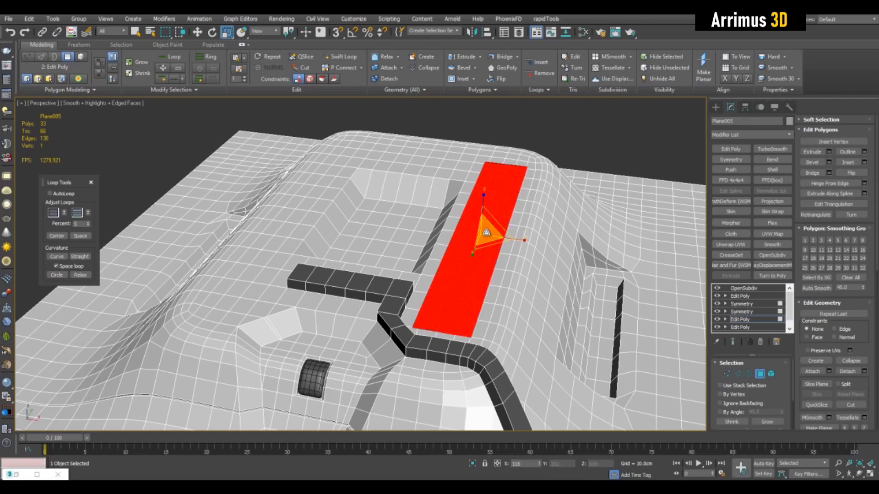
left_click_drag(486, 232, 509, 241)
key("4")
key("q")
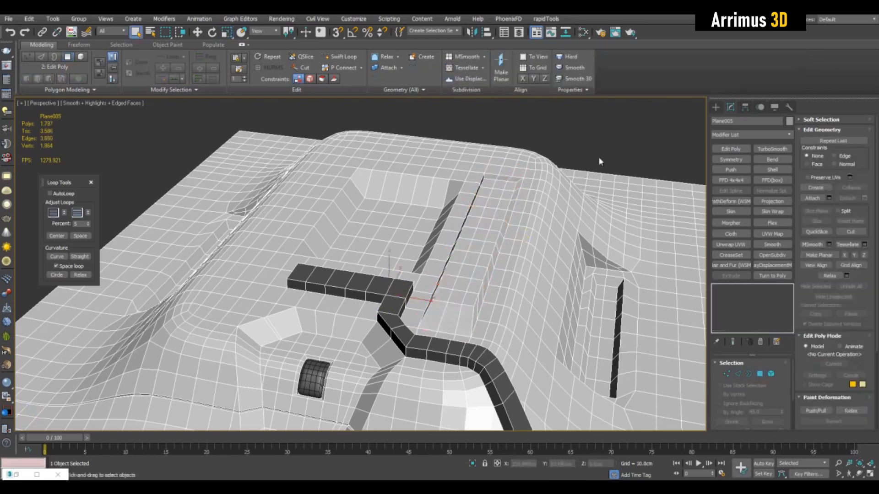
Reposition the vertices along the long edge of the new strip beside the recess with snapping
left_click(600, 161)
key("F4")
scroll(575, 227, "down", 3)
middle_click_drag(571, 223, 582, 201, "alt")
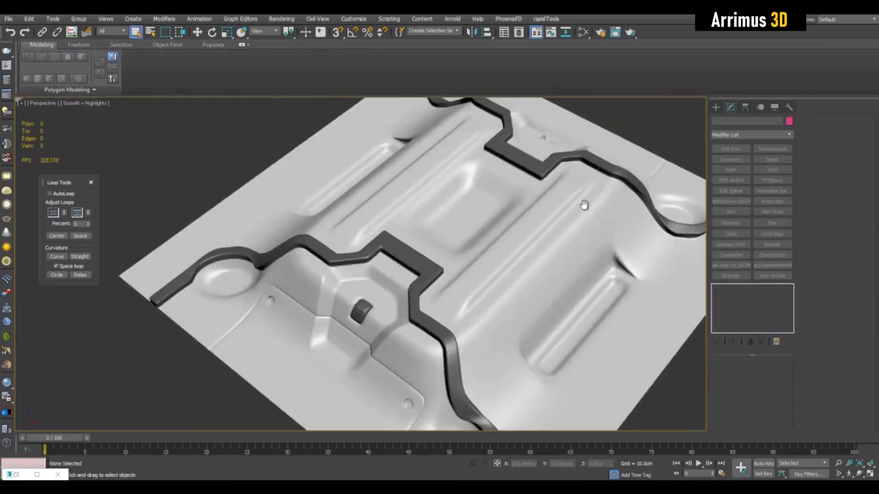
left_click(582, 202)
key("F4")
scroll(551, 254, "up", 5)
key("1")
key("w")
key("s")
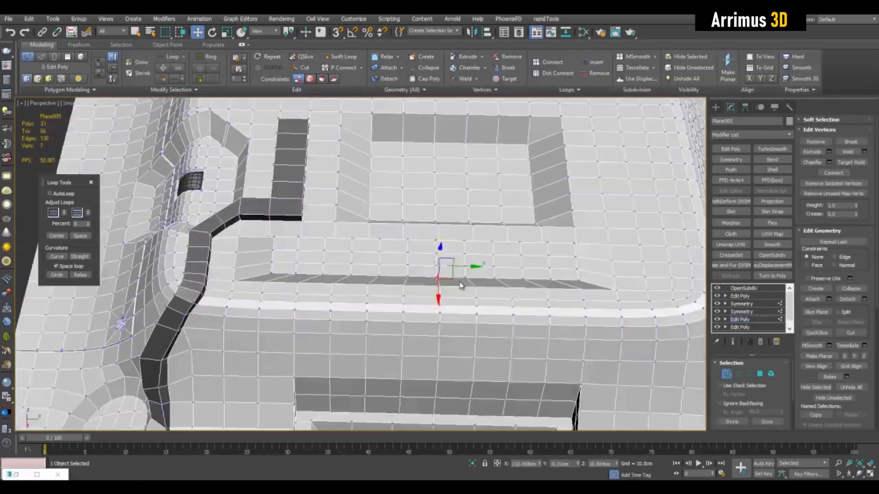
scroll(446, 256, "up", 6)
scroll(444, 246, "down", 5)
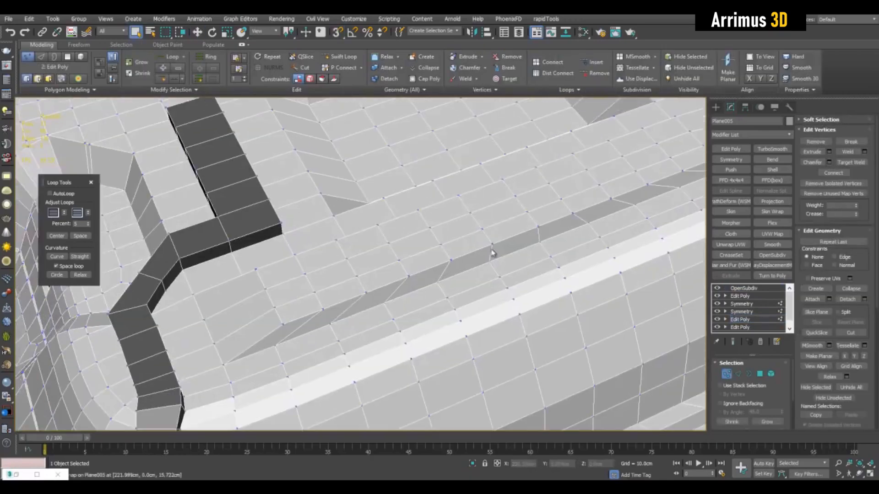
Select five evenly spaced polygon blocks along the strip, bevel them upward and taper their tops
key("4")
key("q")
left_click(345, 289)
left_click(499, 233, "ctrl")
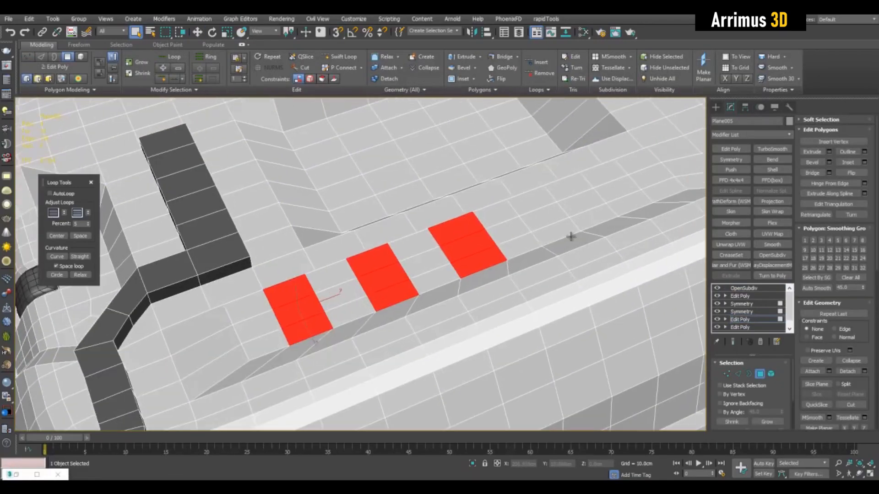
left_click(572, 231, "ctrl")
middle_click_drag(548, 224, 526, 206, "alt")
key("ctrl+shift+b")
left_click_drag(432, 243, 431, 232)
left_click(431, 232)
key("r")
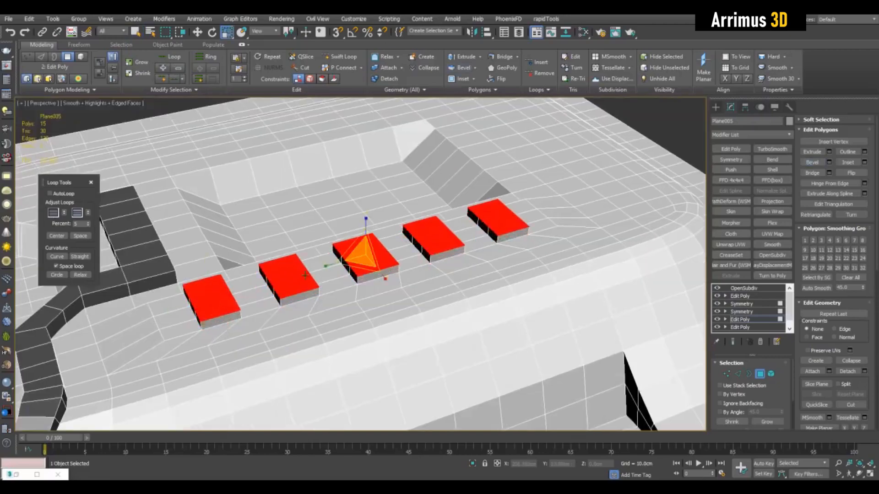
left_click_drag(341, 260, 338, 266)
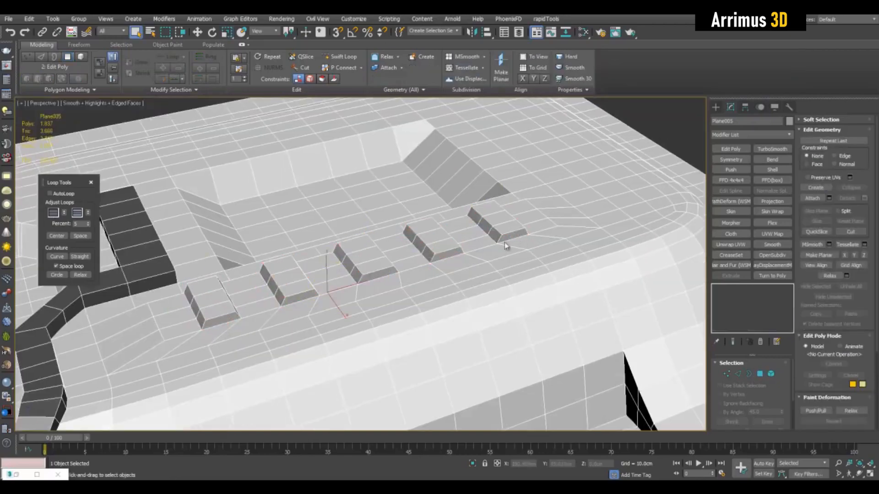
Shift vertices of the raised blocks along the strip in the Edit Poly below the Symmetry modifiers and check the smoothed panel
scroll(555, 280, "down", 5)
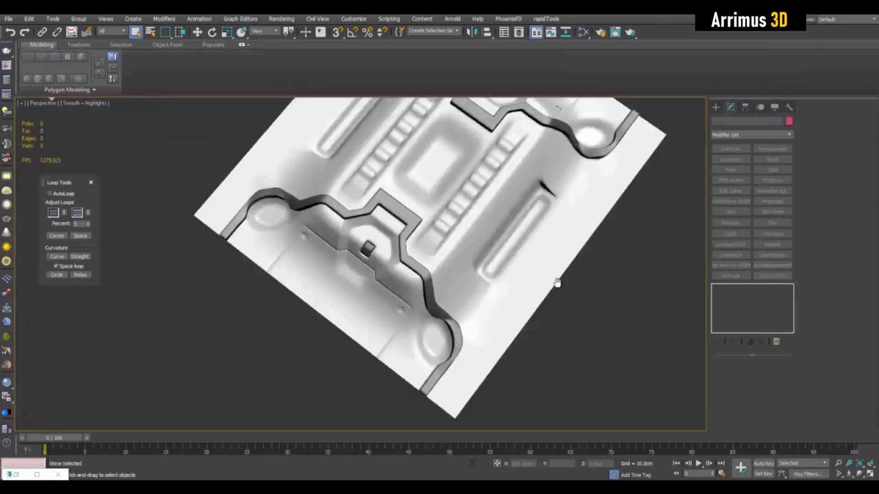
scroll(466, 216, "up", 5)
left_click(748, 320)
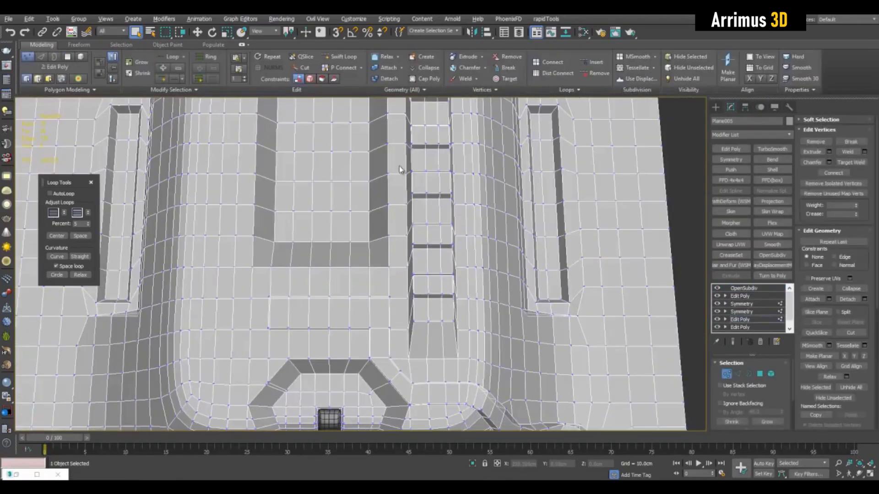
left_click_drag(432, 209, 432, 218)
key("grave")
middle_click_drag(453, 214, 414, 226)
key("grave")
key("grave")
key("1")
left_click(666, 183)
key("q")
key("F4")
scroll(595, 202, "down", 5)
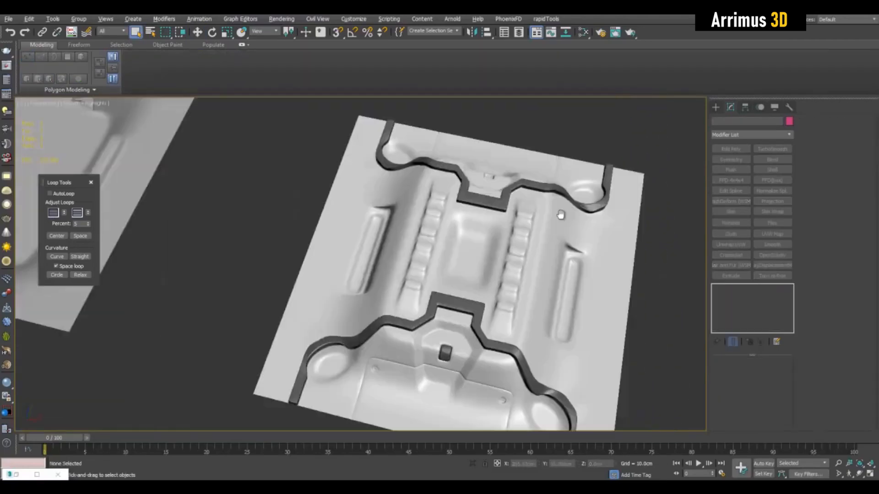
middle_click_drag(558, 214, 522, 320, "alt")
middle_click_drag(522, 321, 457, 204)
Select the floor polygons of the round corner pocket, apply a Group bevel with the height reset, and scale the result
scroll(504, 259, "up", 4)
left_click(504, 259)
key("F4")
left_click(747, 319)
scroll(507, 242, "up", 4)
key("grave")
scroll(506, 243, "up", 3)
key("4")
scroll(464, 208, "up", 3)
left_click_drag(374, 214, 506, 359)
left_click(417, 176, "ctrl")
left_click(450, 153, "ctrl")
left_click(524, 389, "alt")
left_click(368, 391, "alt")
middle_click_drag(498, 293, 477, 283, "alt")
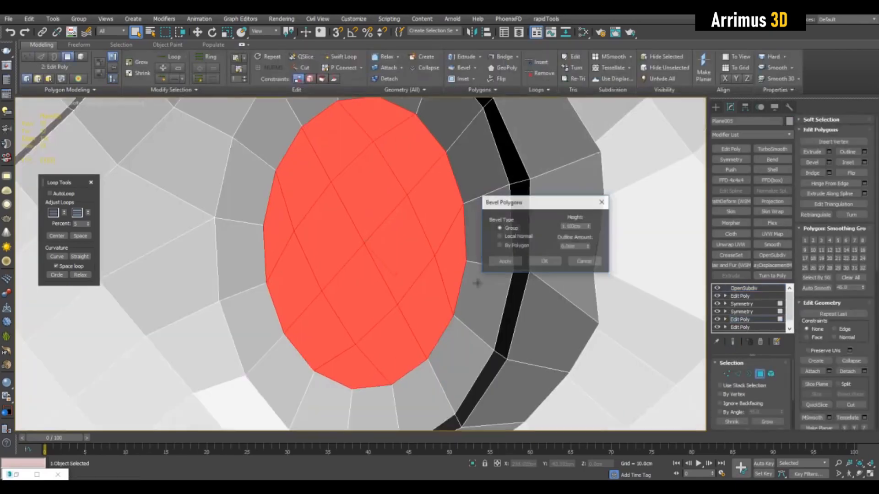
right_click(591, 228)
left_click(545, 261)
key("r")
key("q")
Bevel the round pocket's floor again to form a stepped, sunken center disc and clear the selection
scroll(368, 261, "down", 2)
middle_click_drag(367, 273, 366, 245, "alt")
key("ctrl+shift+b")
middle_click_drag(367, 288, 460, 270, "alt")
key("q")
key("ctrl+d")
Select the outer edge loop of the round pocket and line up the vertex column running from it to the panel border
key("2")
key("w")
double_click(481, 243)
middle_click_drag(447, 315, 444, 219)
middle_click_drag(445, 219, 376, 248, "alt")
key("1")
left_click(388, 330)
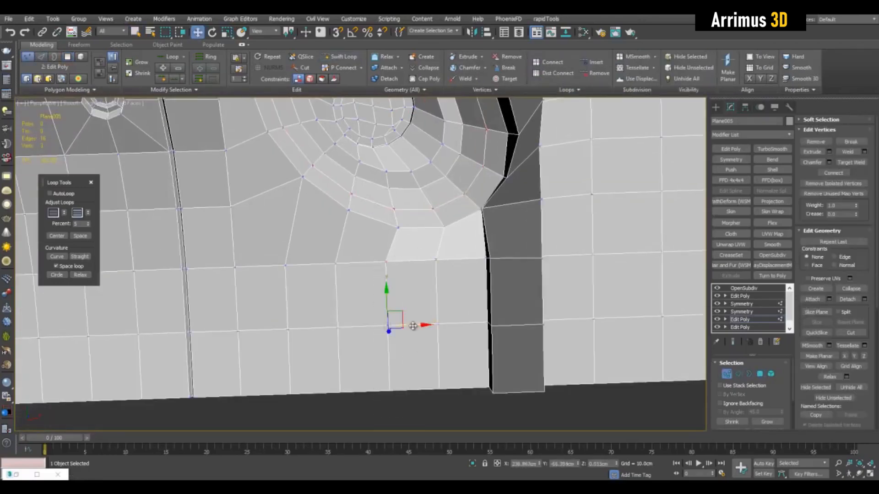
left_click_drag(386, 210, 417, 403)
middle_click_drag(453, 286, 472, 235, "alt")
Select the seam edges around the round pocket and down to the border, add an Edit Poly, and extrude them -0.25 cm with a 0.21 cm base width
key("2")
key("q")
middle_click_drag(408, 193, 393, 232, "alt")
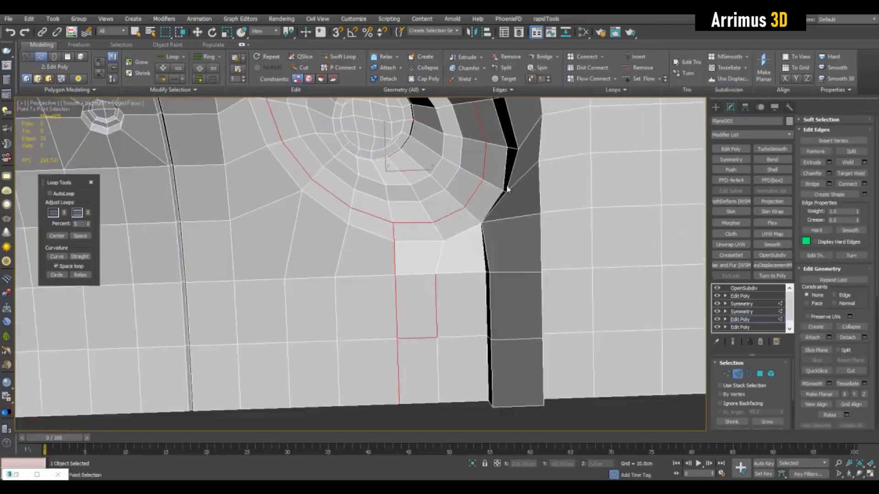
middle_click_drag(507, 189, 414, 243, "alt")
middle_click_drag(502, 227, 380, 236, "alt")
left_click_drag(378, 241, 483, 320)
middle_click_drag(483, 297, 517, 257, "alt")
key("2")
left_click(729, 150)
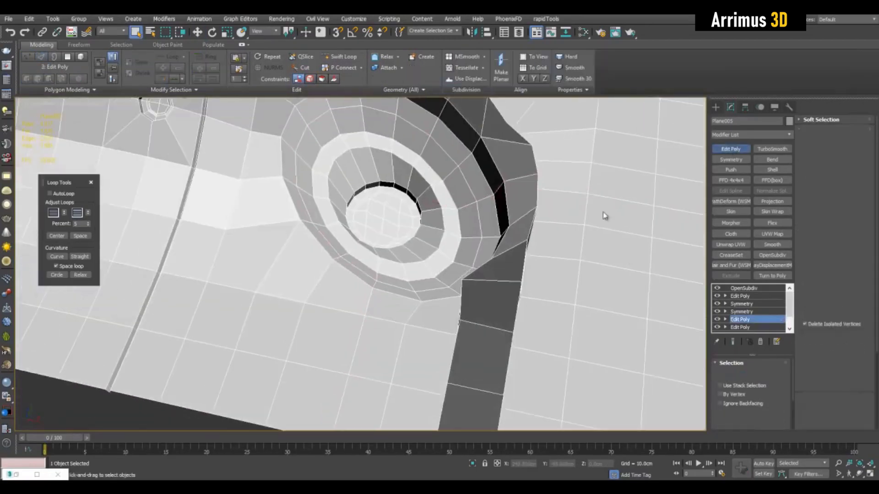
key("2")
middle_click_drag(603, 212, 563, 183, "alt")
left_click(829, 162)
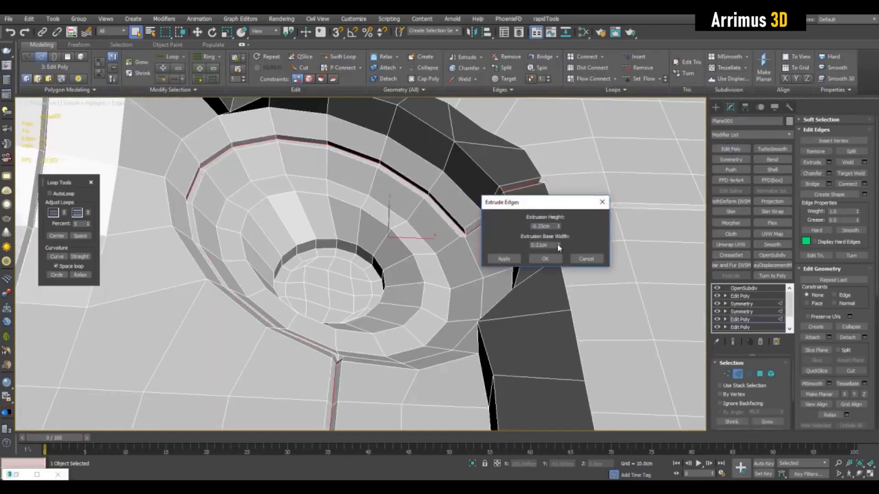
left_click(544, 258)
Adjust the groove's corner vertices beside the round pocket and target-weld the vertices at its bends
scroll(440, 226, "up", 5)
key("1")
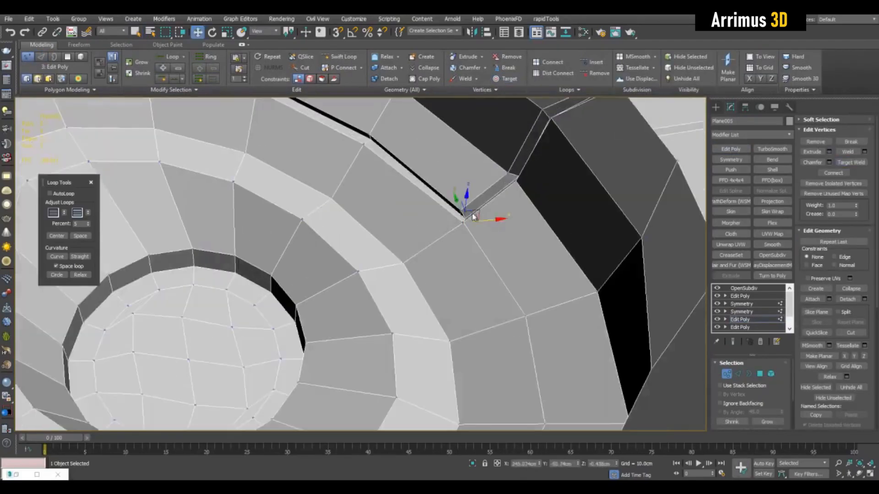
key("shift+x")
scroll(458, 229, "down", 5)
middle_click_drag(457, 230, 429, 242, "alt")
scroll(429, 241, "up", 5)
key("ctrl+shift+w")
scroll(423, 238, "up", 3)
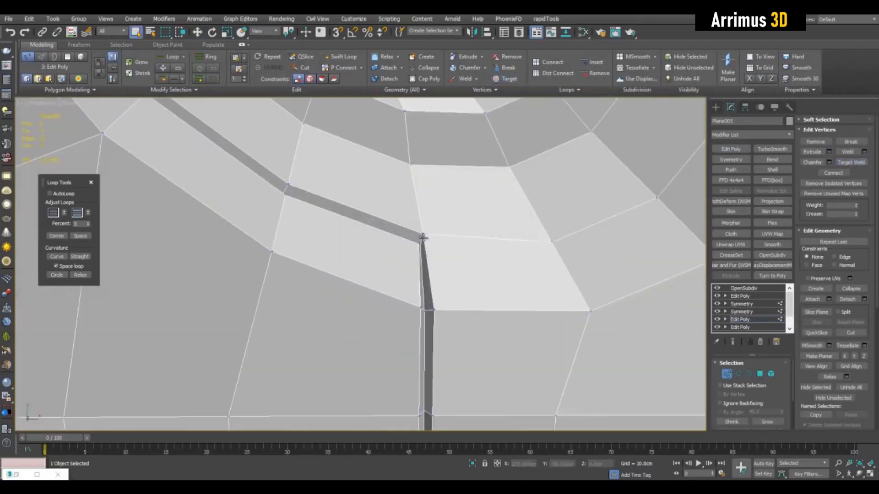
left_click_drag(447, 235, 452, 235)
key("q")
key("1")
Select the rim edges on both sides of the groove around the round pocket and out to the panel border
scroll(451, 234, "down", 5)
middle_click_drag(451, 234, 349, 212, "alt")
scroll(423, 254, "up", 5)
key("2")
key("4")
scroll(412, 261, "down", 3)
middle_click_drag(231, 342, 298, 303)
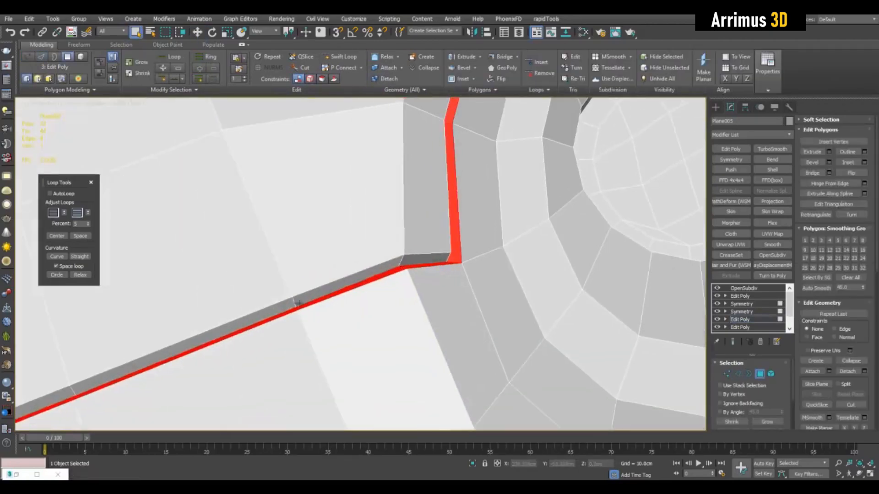
scroll(387, 291, "down", 3)
key("2")
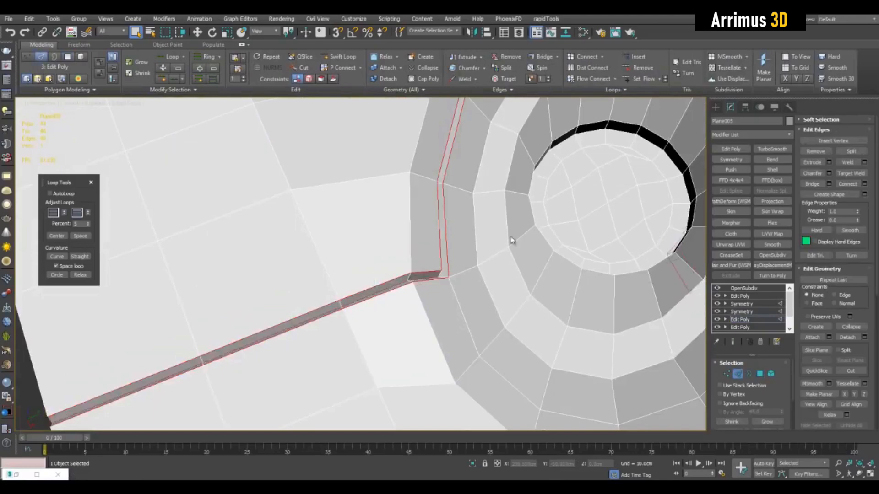
middle_click_drag(512, 241, 558, 251, "alt")
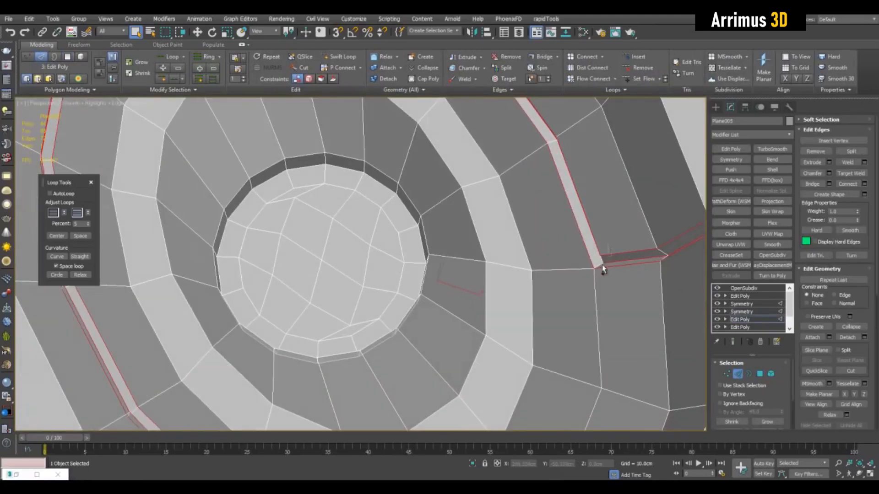
scroll(602, 269, "down", 3)
middle_click_drag(603, 270, 507, 210, "alt")
scroll(506, 210, "up", 3)
scroll(526, 232, "down", 4)
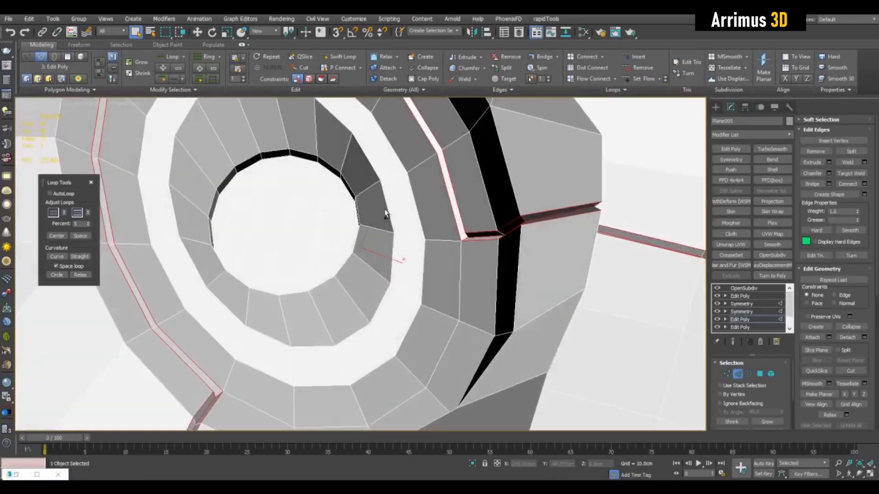
Add the round pocket's concentric ring loops to the edge selection, finish the edge edit and deselect the panel
middle_click_drag(386, 214, 435, 225, "alt")
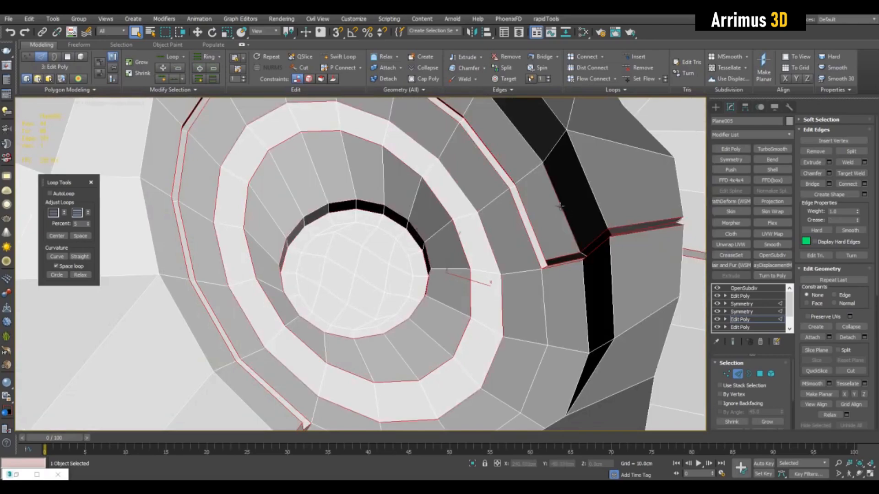
scroll(559, 206, "down", 3)
middle_click_drag(560, 206, 577, 268, "alt")
middle_click_drag(626, 247, 576, 230)
scroll(566, 255, "down", 4)
key("2")
key("ctrl+d")
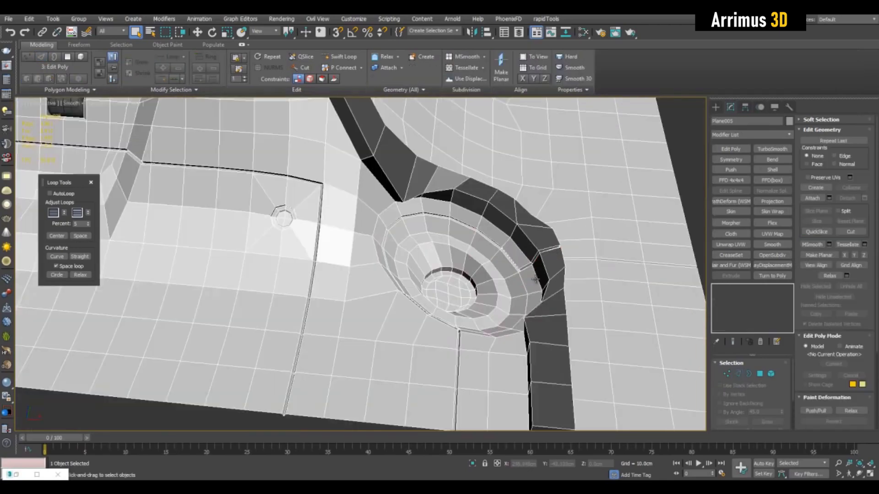
Add another Edit Poly modifier and inset the polygons between the groove and the dark strip below the round pocket
key("F4")
middle_click_drag(535, 279, 437, 259, "alt")
scroll(435, 259, "up", 3)
key("F4")
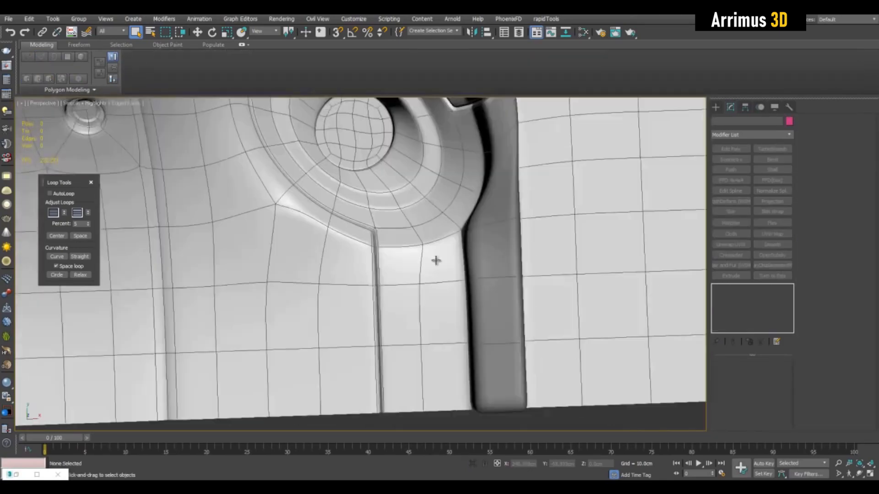
left_click(435, 259)
left_click(749, 320)
left_click(723, 149)
scroll(447, 290, "up", 3)
key("4")
scroll(447, 290, "up", 1)
key("i")
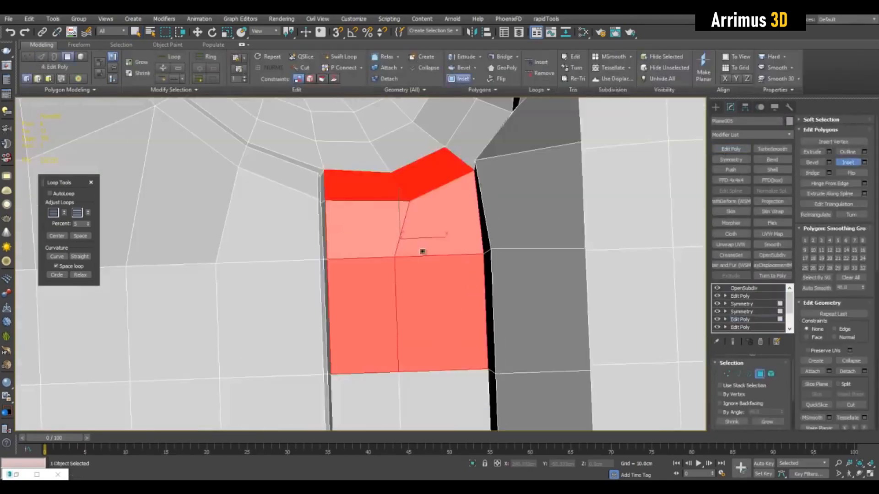
left_click_drag(421, 250, 434, 257)
right_click(434, 257)
Bevel the inset polygons by Group with 0.0 cm height and outline, and move them down to form a recess
scroll(433, 257, "down", 2)
middle_click_drag(433, 257, 534, 239, "alt")
scroll(526, 247, "up", 2)
key("ctrl+shift+b")
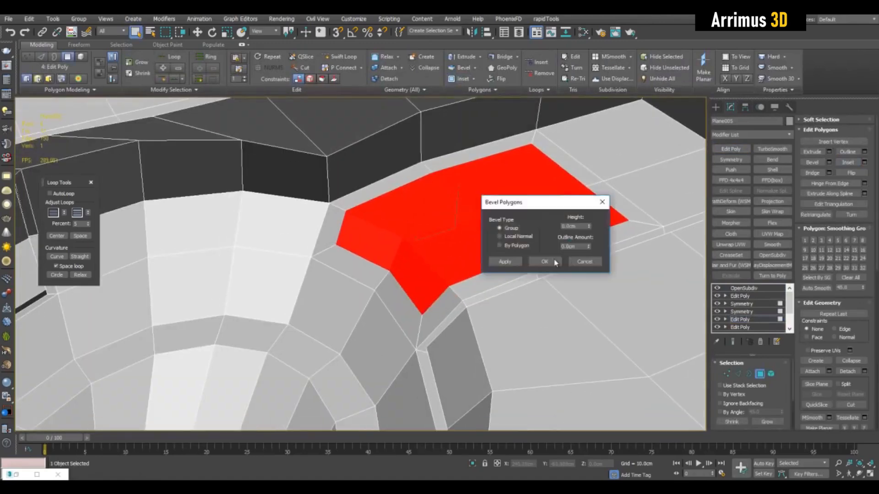
left_click(554, 260)
scroll(454, 273, "up", 2)
key("w")
left_click_drag(456, 295, 458, 313)
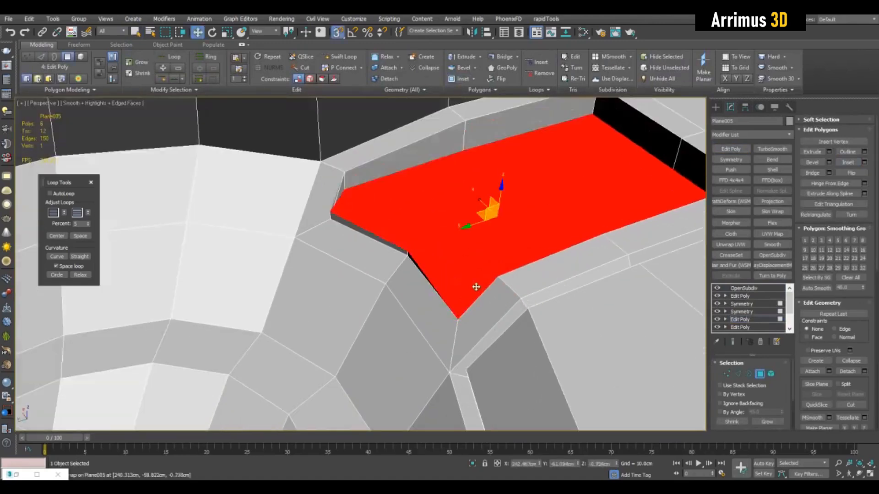
Target-weld the two vertices at the pointed corner of the new recess and return to polygon editing
key("1")
key("ctrl+shift+w")
left_click(329, 213)
left_click(328, 220)
key("q")
key("4")
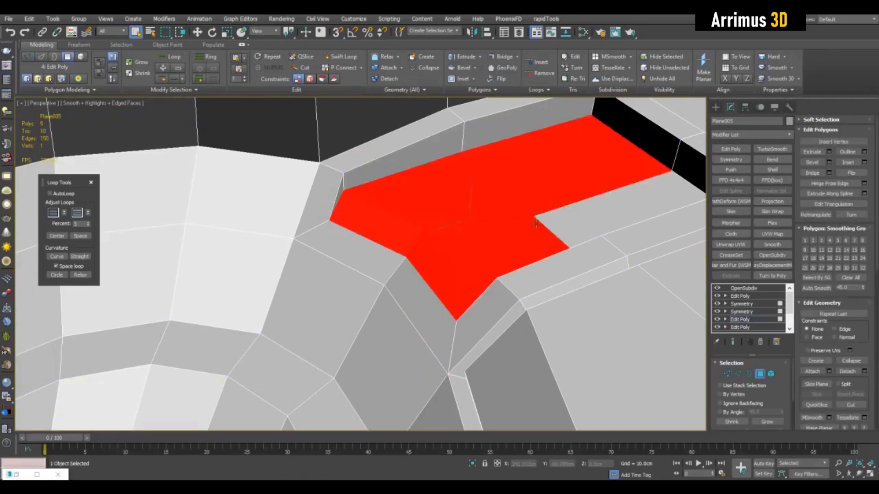
Add the adjoining polygon to the recess's floor selection and weld the vertices around the recess
left_click(559, 225, "ctrl")
key("1")
scroll(558, 225, "down", 1)
middle_click_drag(559, 226, 450, 172, "alt")
scroll(450, 177, "down", 2)
key("1")
left_click_drag(349, 127, 594, 320)
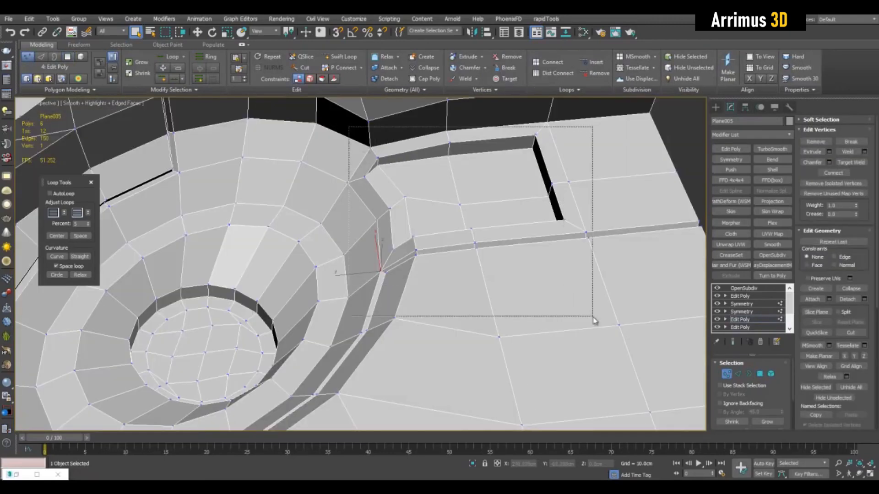
left_click(863, 153)
key("Return")
Select the recess's wall polygons and convert the selection to the edges bordering them
scroll(551, 156, "up", 3)
middle_click_drag(552, 156, 575, 188)
key("4")
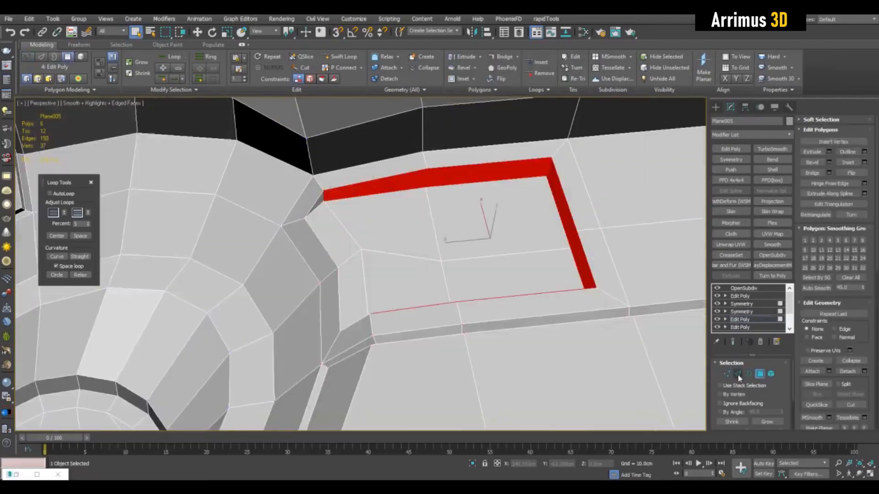
left_click(737, 375)
scroll(329, 188, "up", 2)
middle_click_drag(318, 229, 456, 238, "alt")
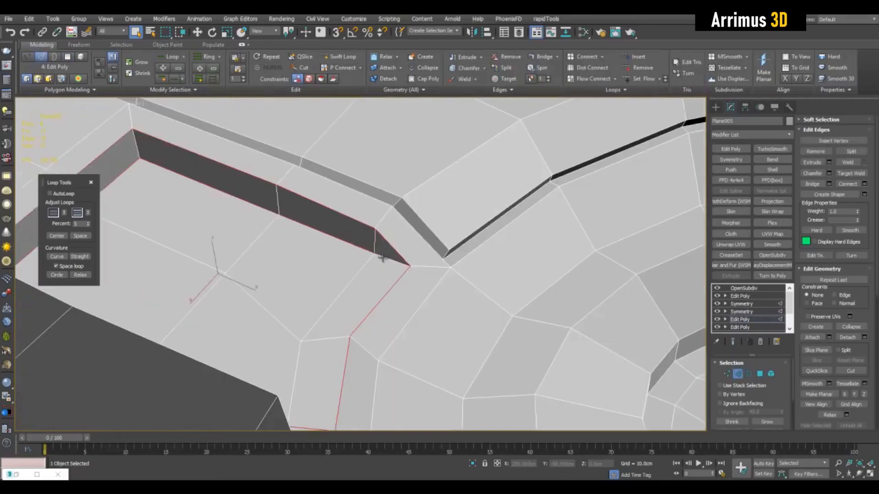
middle_click_drag(382, 258, 296, 202, "alt")
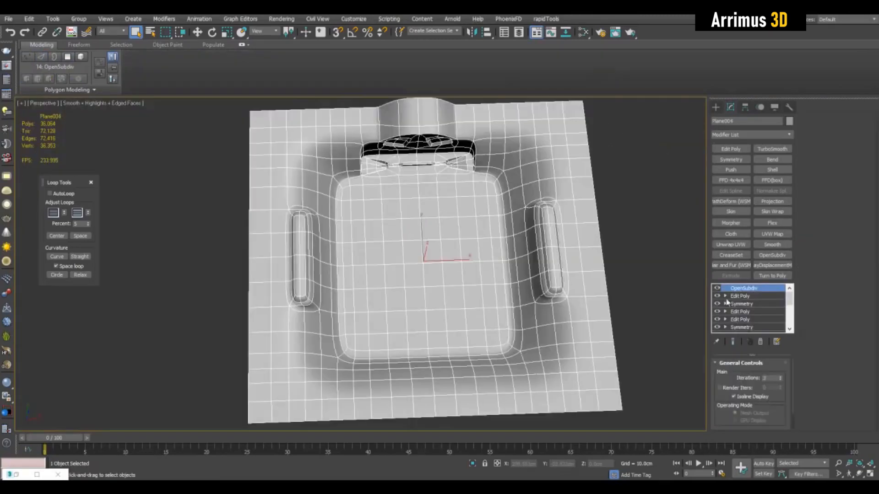
Turn off OpenSubdiv on the large panel and open the Edit Poly modifier directly below its Symmetry for edge editing
left_click(717, 288)
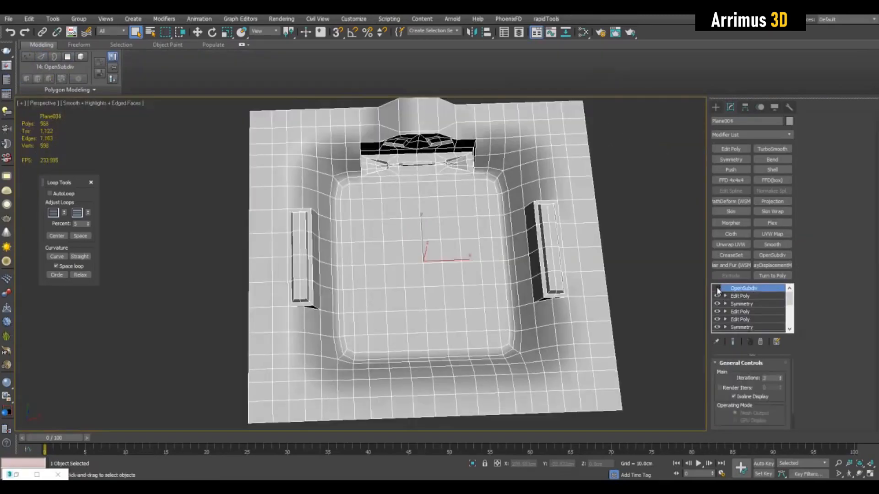
left_click(750, 312)
scroll(467, 162, "up", 3)
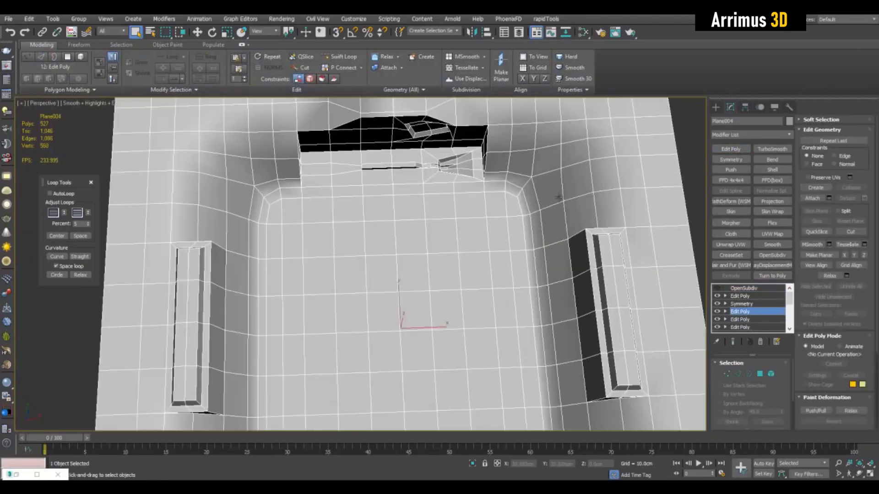
key("2")
scroll(552, 176, "up", 3)
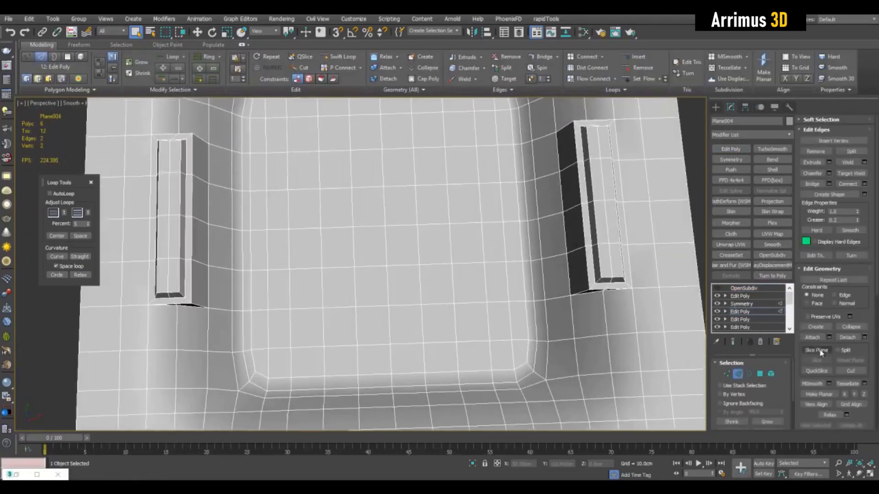
scroll(554, 274, "down", 5)
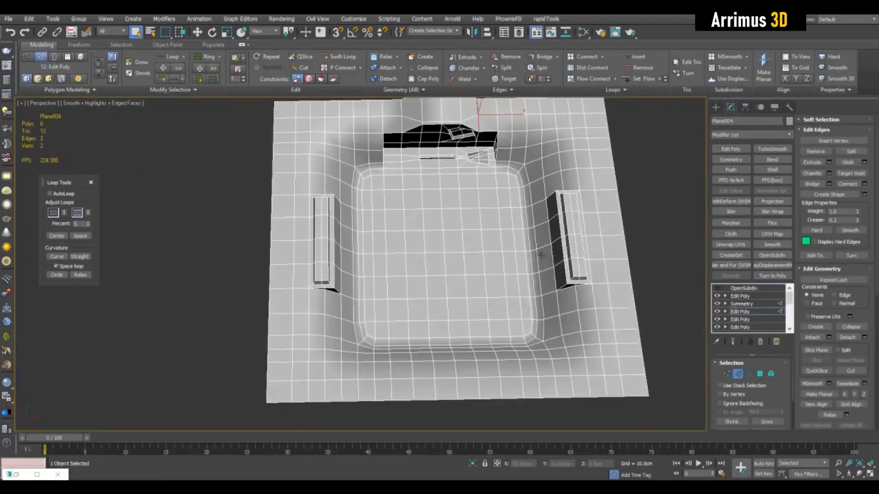
scroll(623, 279, "up", 3)
Clear the smoothing groups of all the panel's polygons and deselect them
key("4")
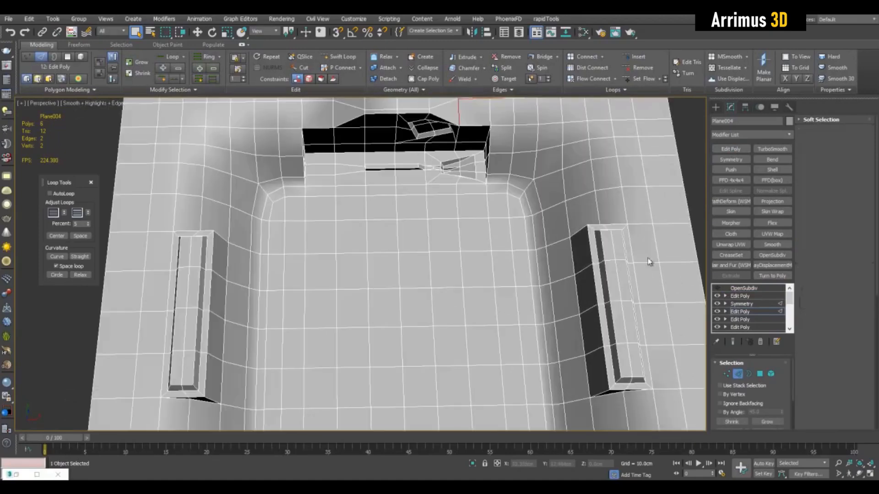
key("ctrl+a")
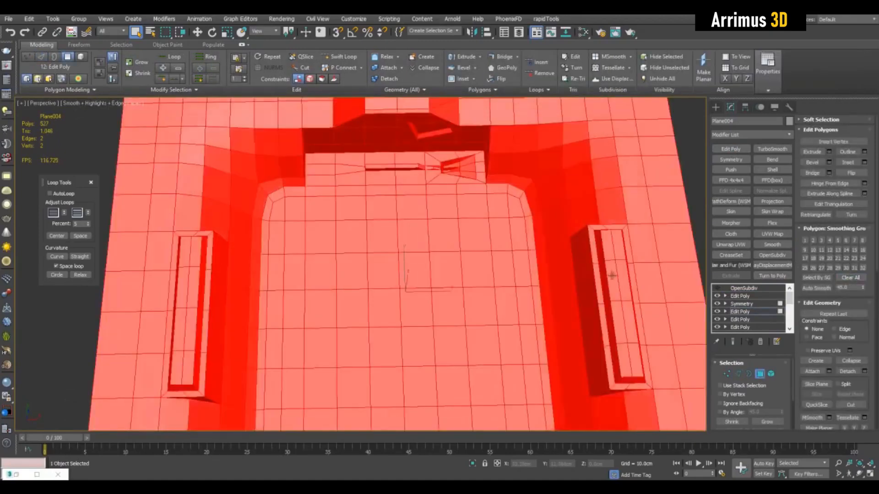
left_click(439, 237)
scroll(445, 245, "down", 3)
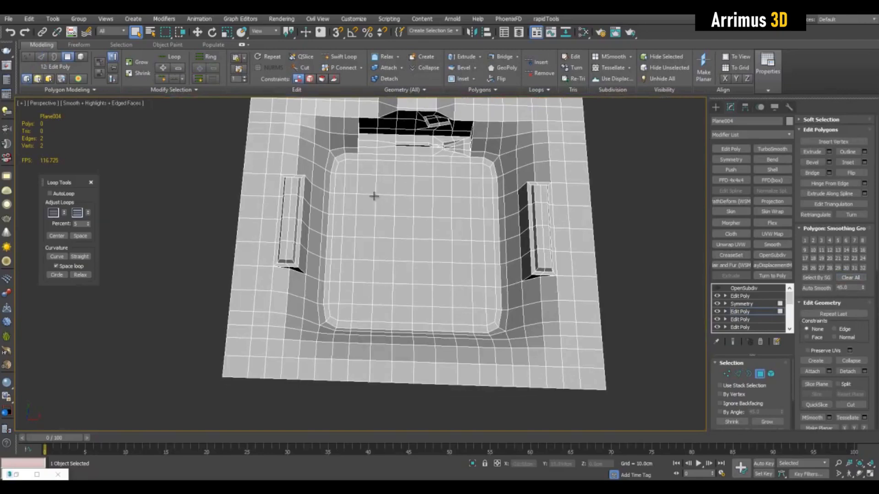
Select the rectangular block of polygons in the middle of the panel's sunken floor
left_click_drag(474, 292, 475, 293)
middle_click_drag(475, 293, 478, 292, "alt")
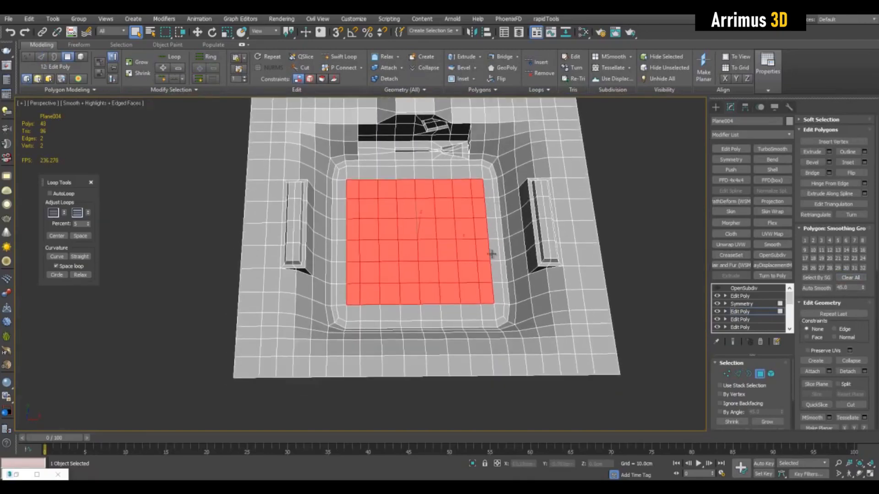
scroll(494, 254, "up", 4)
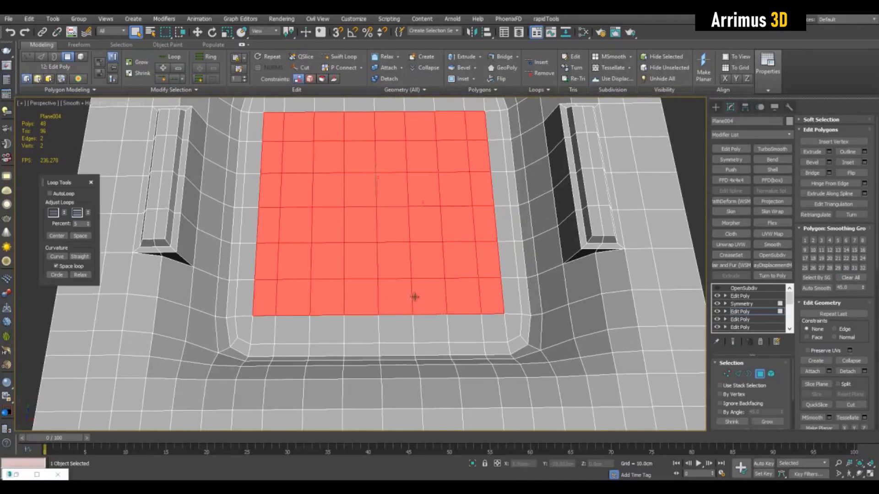
middle_click_drag(414, 297, 415, 286)
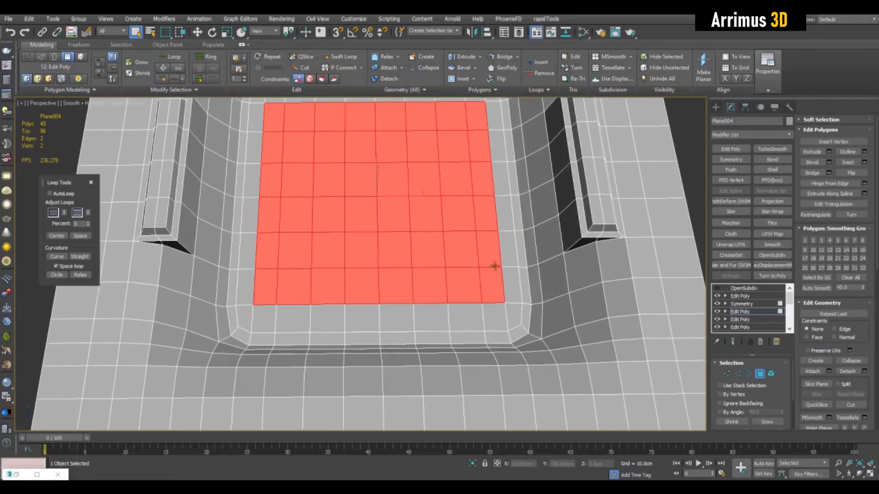
Cut a slanted edge from the side of the sunken floor to its centre line and clean up the leftover vertices and edges
key("1")
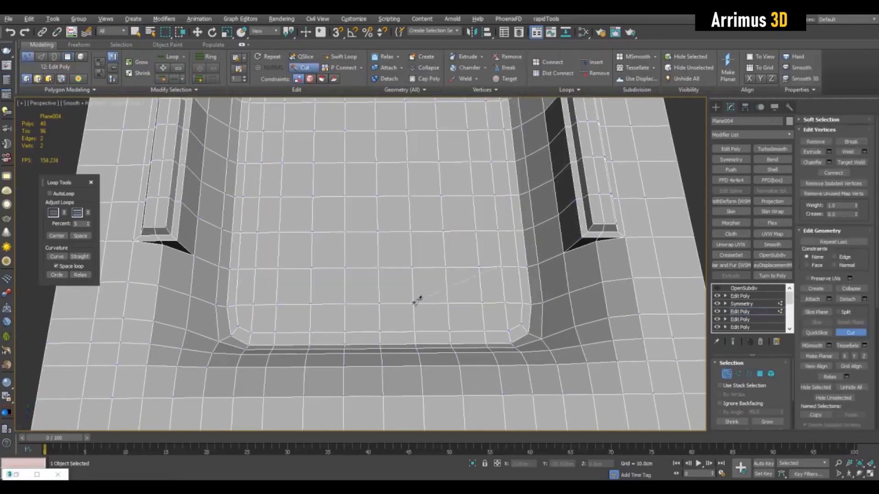
right_click(399, 282)
middle_click_drag(478, 266, 490, 240)
key("2")
key("1")
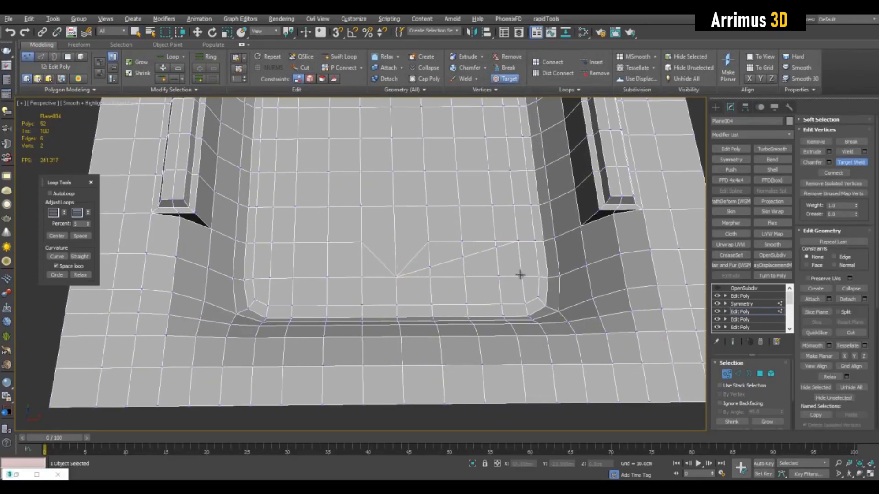
key("2")
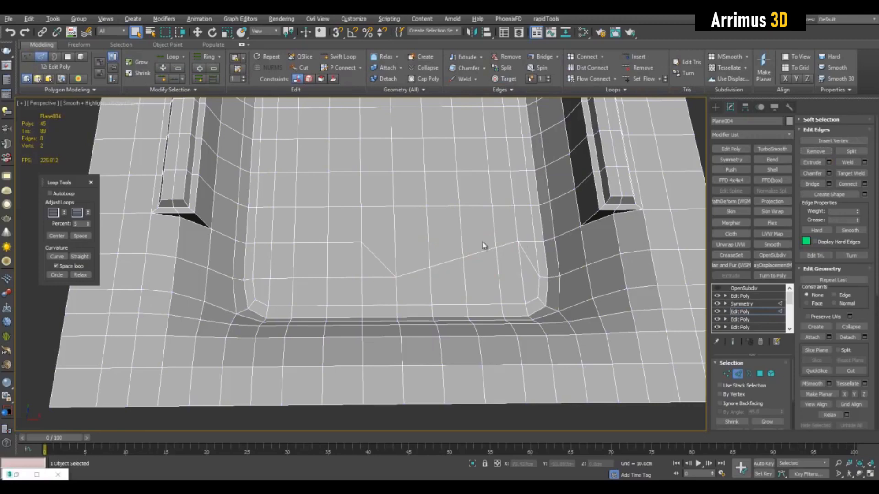
scroll(471, 274, "up", 4)
Finish editing below the Symmetry and add a new Edit Poly modifier above it
left_click(738, 310)
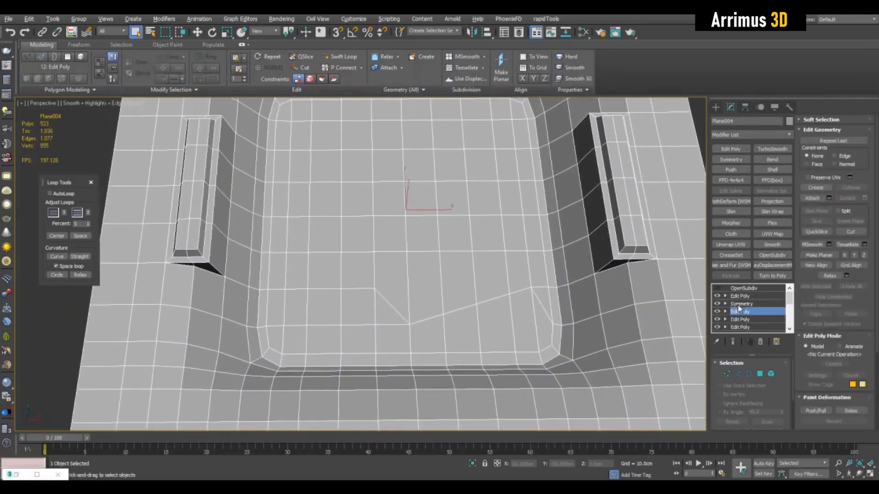
left_click(740, 304)
left_click(731, 150)
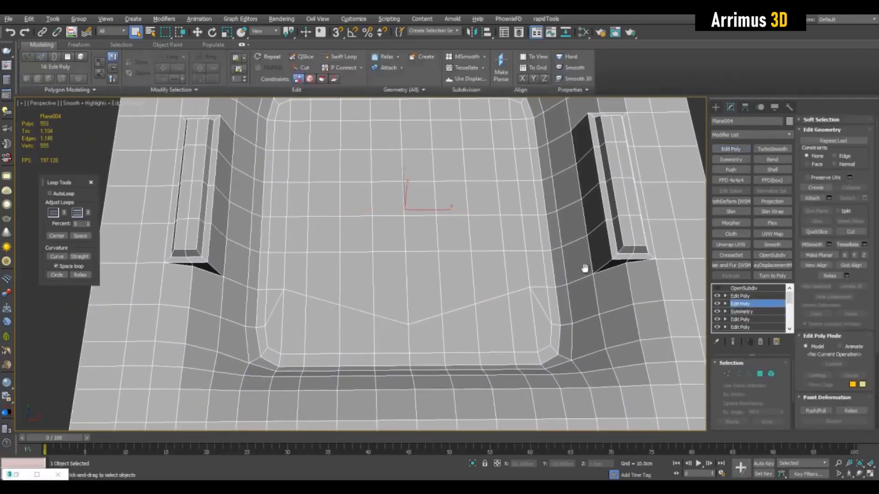
Cut an edge from the floor's front corner to the centre line just below the V-shaped point
middle_click_drag(583, 267, 581, 273, "alt")
key("2")
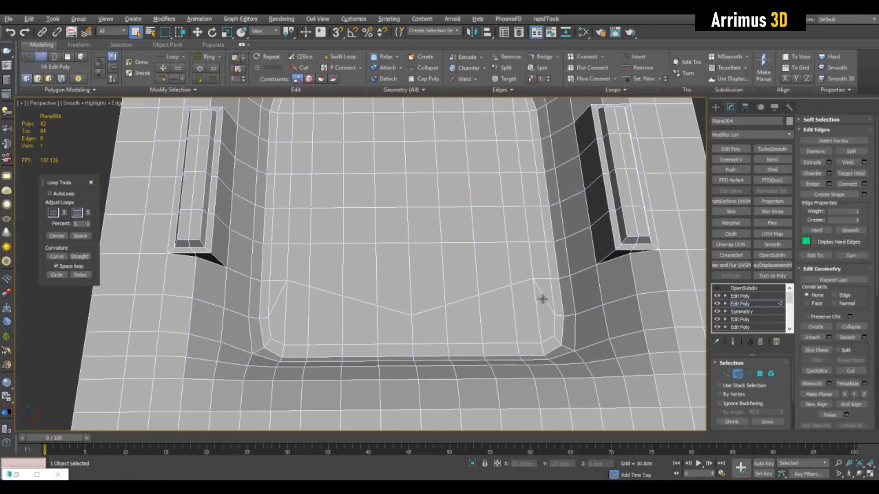
key("1")
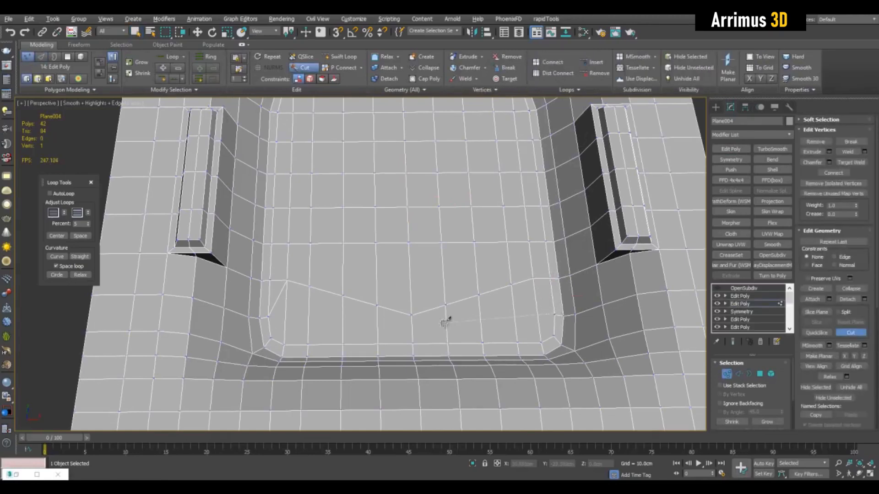
right_click(425, 278)
Bevel the pointed five-sided polygon block in the floor down into a recess and scale its bottom smaller to slope the walls
middle_click_drag(425, 142, 403, 212)
key("4")
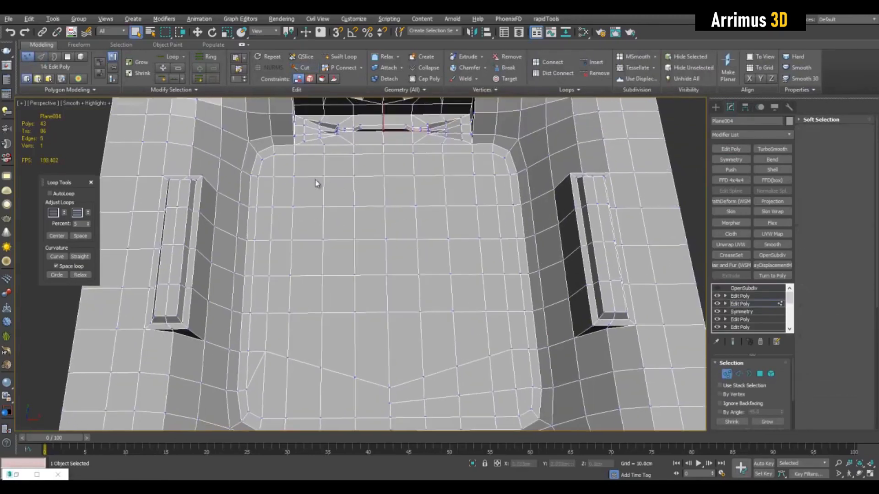
middle_click_drag(525, 345, 514, 312)
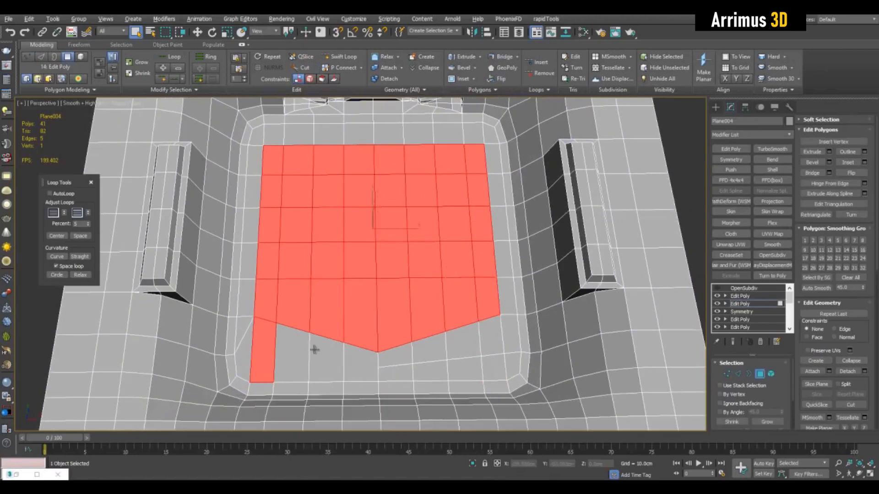
middle_click_drag(307, 331, 446, 208, "alt")
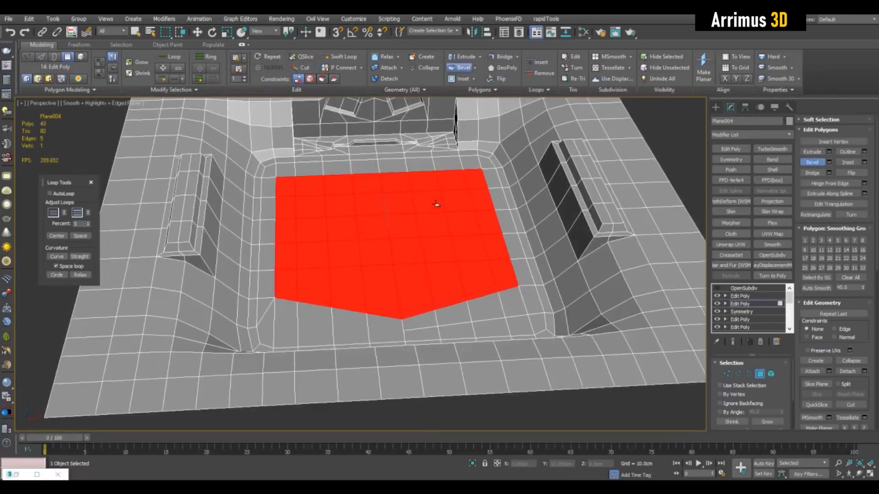
left_click_drag(439, 209, 439, 227)
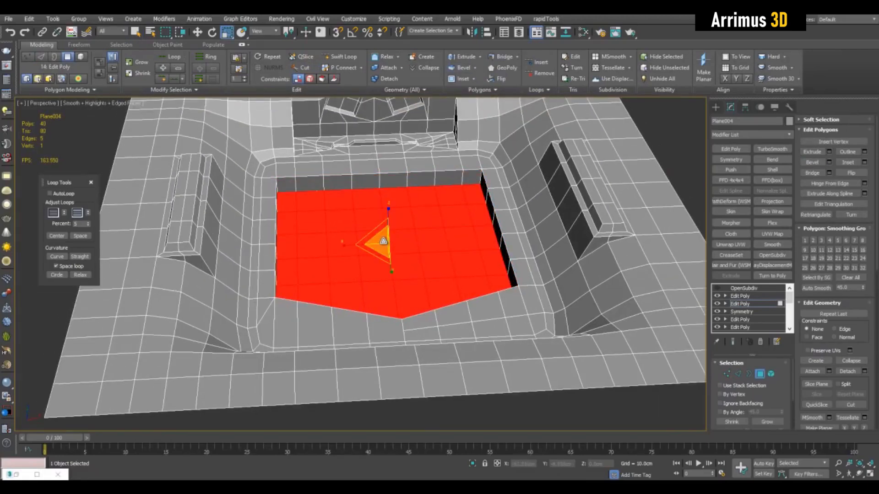
left_click_drag(383, 241, 385, 248)
Select the loop of wall polygons around the pointed recess and convert it to its border edges
middle_click_drag(387, 243, 509, 211, "alt")
key("q")
left_click(493, 220)
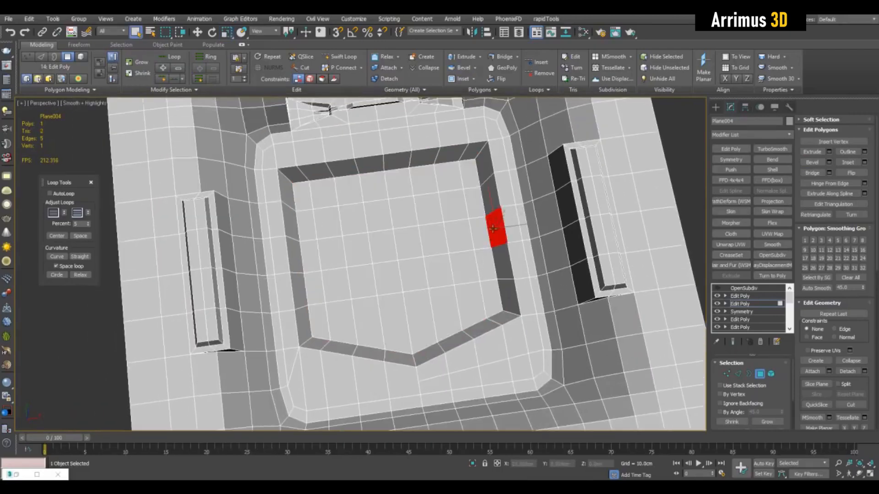
left_click(494, 199, "shift")
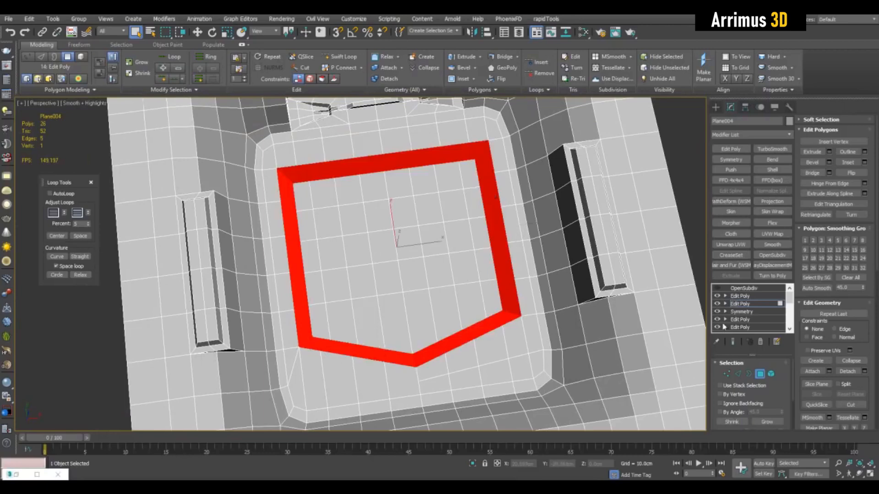
left_click(737, 374, "ctrl+shift")
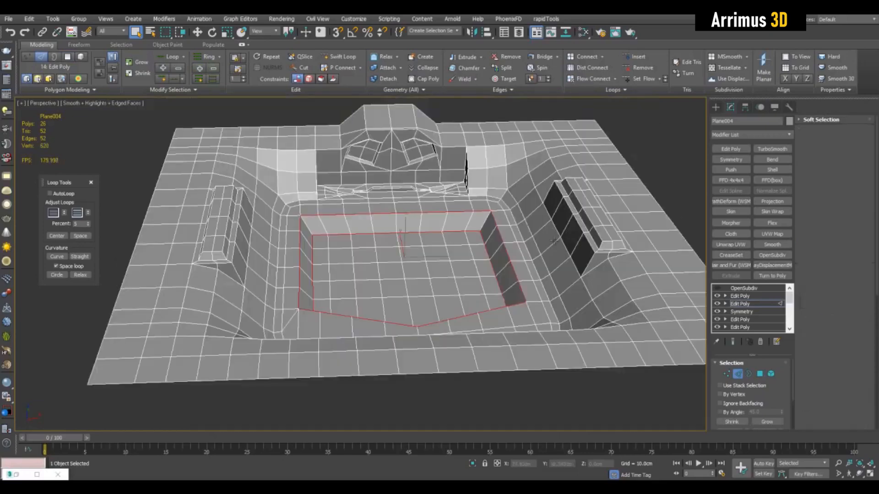
Try MSmooth on all of the panel's polygons and deselect them
key("4")
key("ctrl+i")
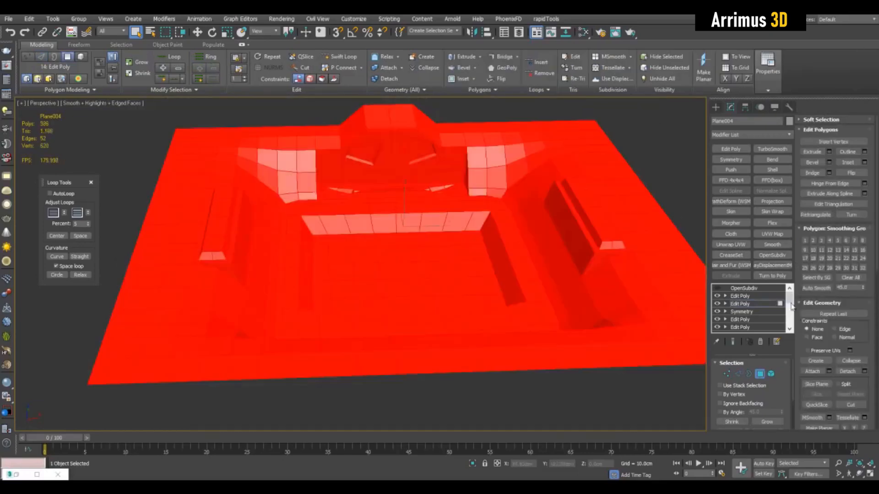
left_click(811, 418)
left_click(559, 396)
middle_click_drag(556, 357, 545, 380, "alt")
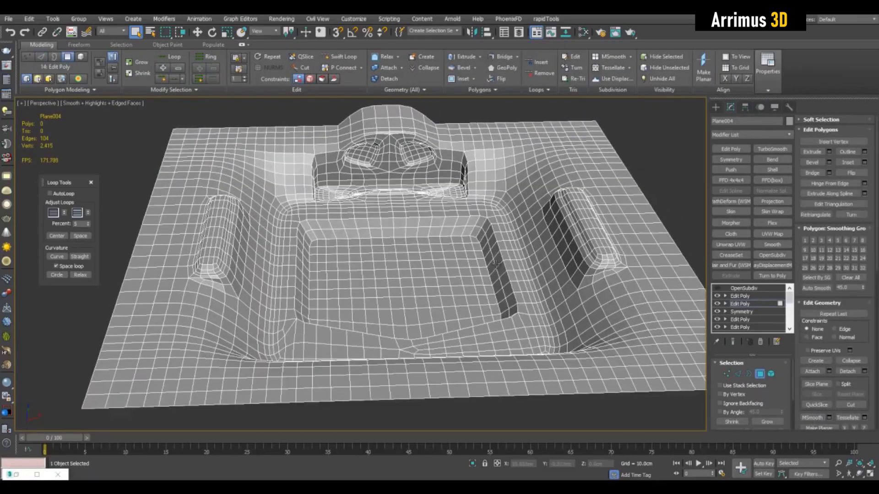
Inspect the smoothed recess with the edged faces turned off and on, and undo the smoothing
scroll(492, 183, "up", 4)
key("F4")
scroll(491, 172, "up", 1)
key("F4")
middle_click_drag(480, 237, 519, 252, "alt")
key("ctrl+z")
key("ctrl+z")
Adjust the crease of the recess's upper and lower border edges and apply MSmooth to all polygons
key("2")
scroll(519, 251, "down", 6)
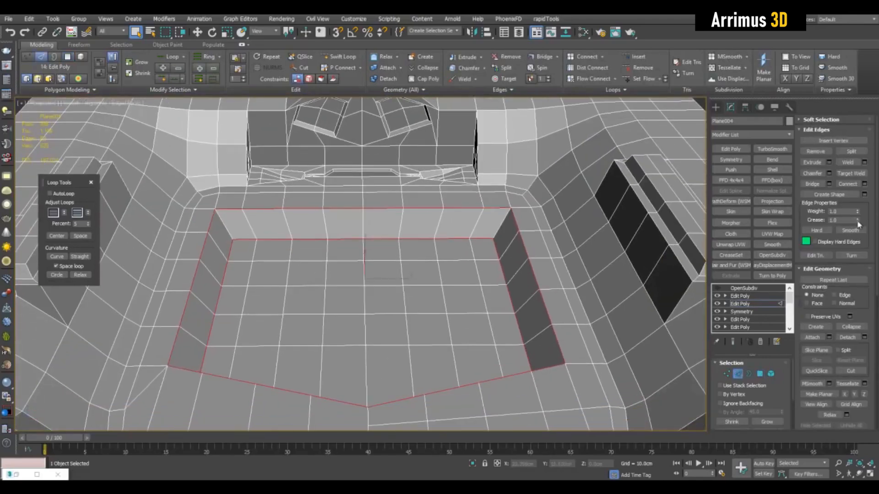
key("4")
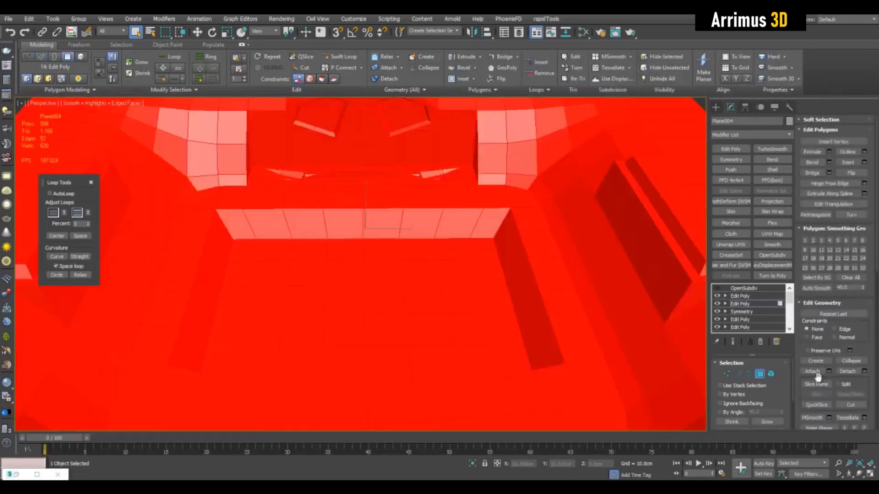
left_click(817, 418)
middle_click_drag(606, 302, 561, 247, "alt")
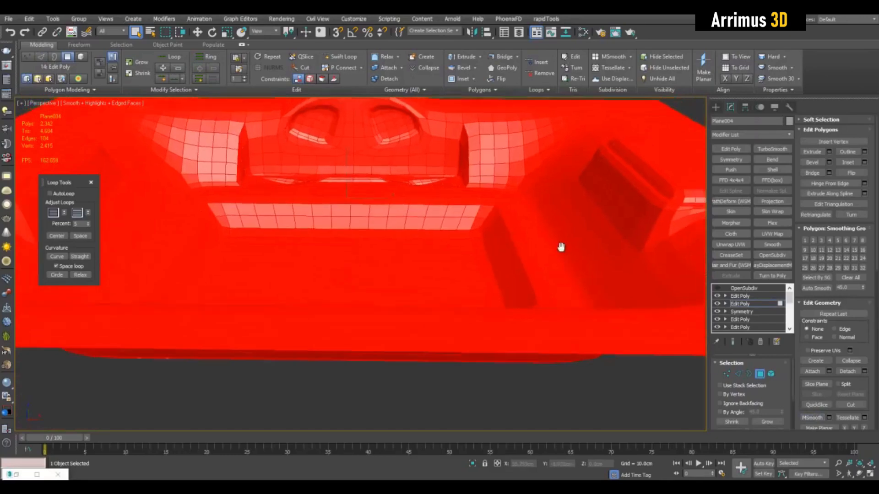
Examine a smoothed corner of the pointed recess up close and undo the smoothing
scroll(549, 240, "up", 5)
key("ctrl+d")
middle_click_drag(399, 155, 419, 156, "alt")
key("ctrl+z")
key("ctrl+z")
Apply MSmooth to all of the panel's polygons again and clear the polygon selection
key("2")
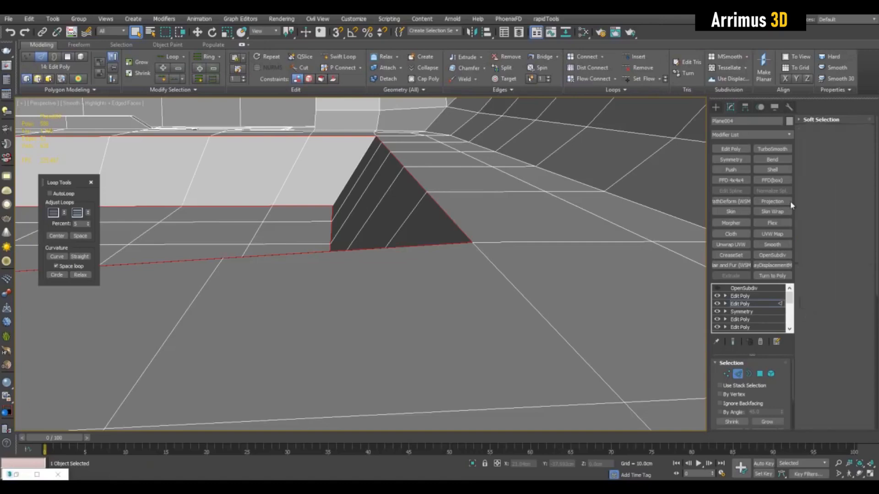
key("4")
middle_click_drag(480, 188, 484, 198)
scroll(484, 197, "down", 5)
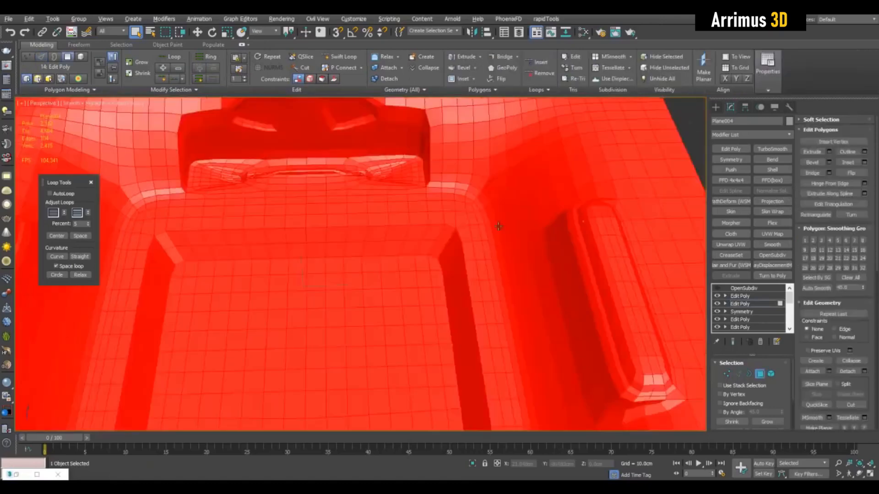
key("ctrl+d")
Examine the smoothed panel and its pointed recess with the edged faces turned off and on
key("F4")
middle_click_drag(473, 261, 489, 312)
key("F4")
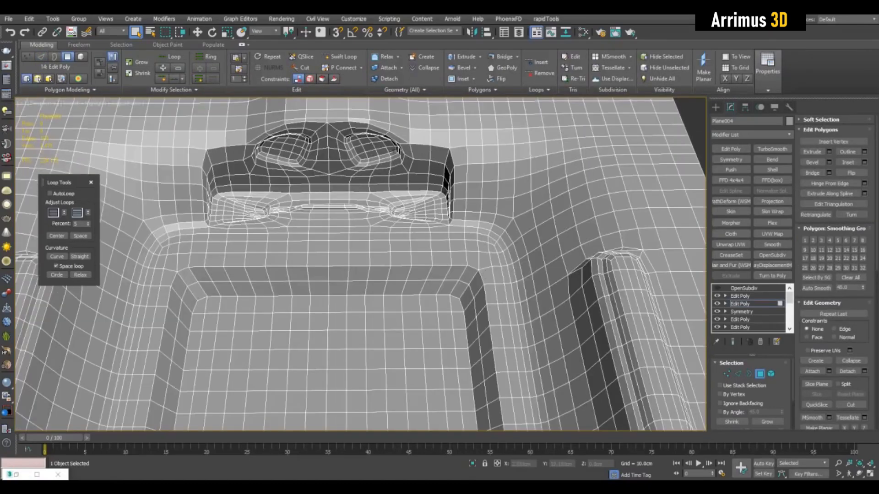
scroll(421, 152, "down", 3)
middle_click_drag(432, 339, 404, 170)
key("F4")
key("F4")
middle_click_drag(442, 217, 477, 233, "alt")
scroll(465, 210, "up", 5)
Connect the edge rings of the recess's inner wall to add a loop on either side of its middle loop
key("2")
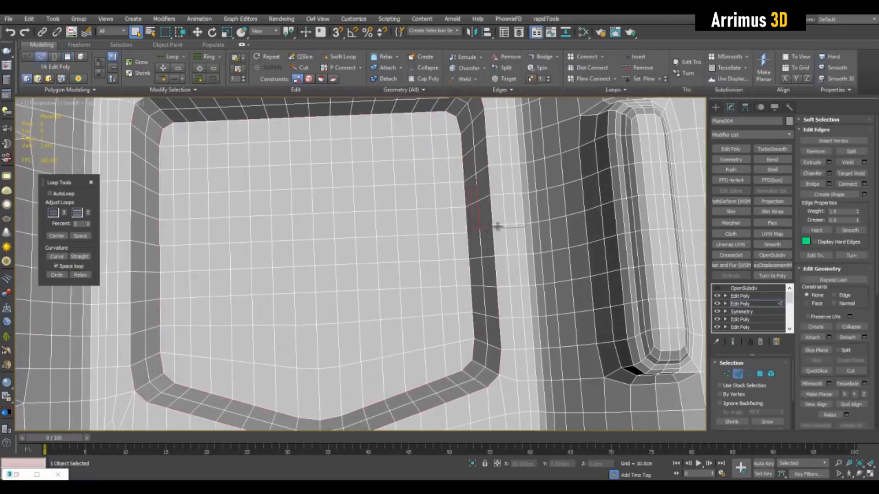
scroll(498, 226, "up", 5)
key("ctrl+shift+e")
left_click(543, 255)
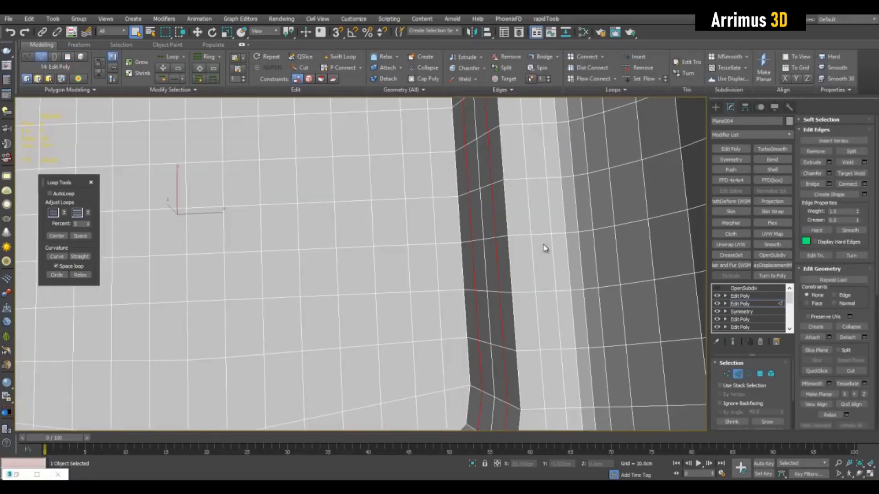
scroll(506, 251, "down", 5)
scroll(480, 196, "up", 5)
Cut two opposing diagonal edges across the faces of the recess's right side wall
key("1")
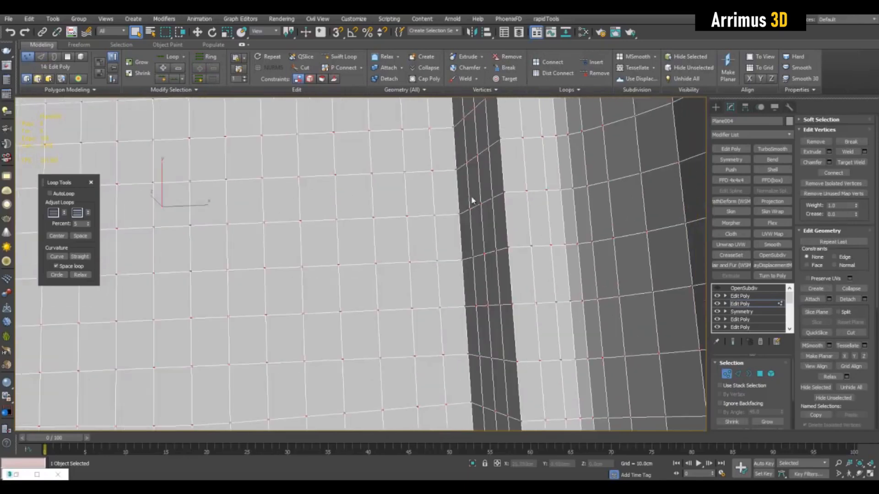
middle_click_drag(476, 325, 501, 308)
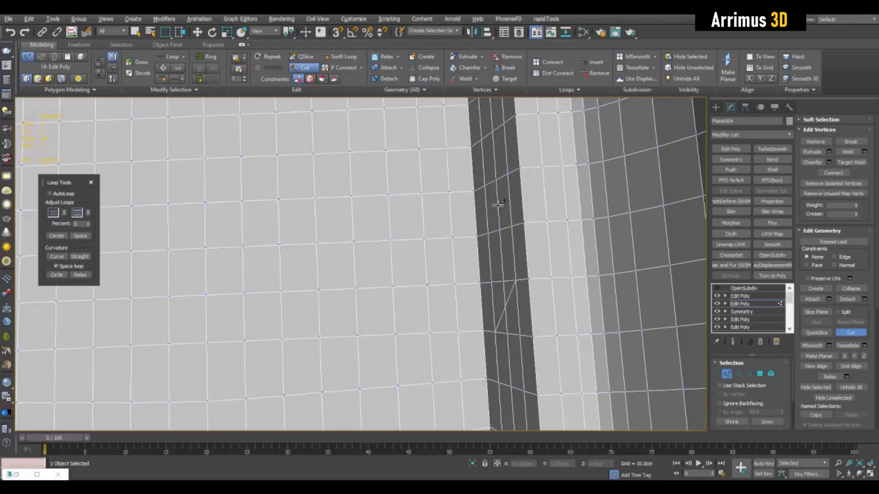
right_click(495, 179)
scroll(525, 220, "up", 3)
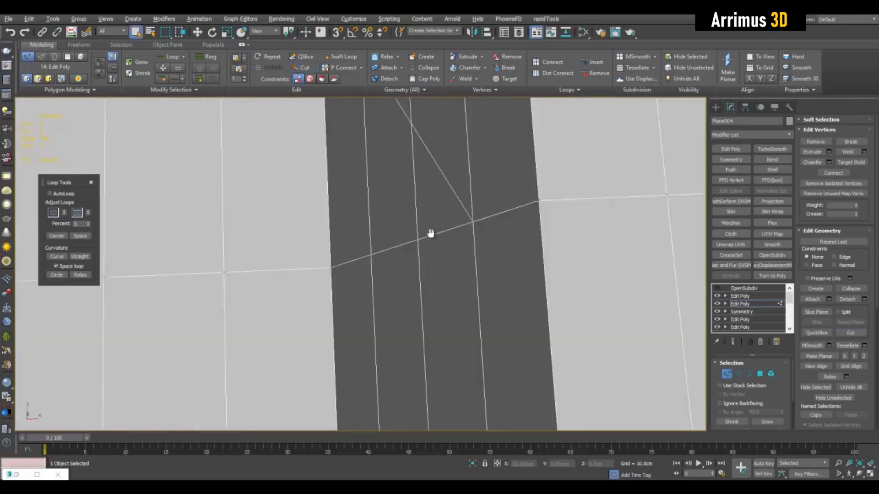
scroll(429, 238, "down", 3)
Select the trapezoidal group of side wall polygons enclosed by the two diagonal cuts
key("4")
left_click(416, 236)
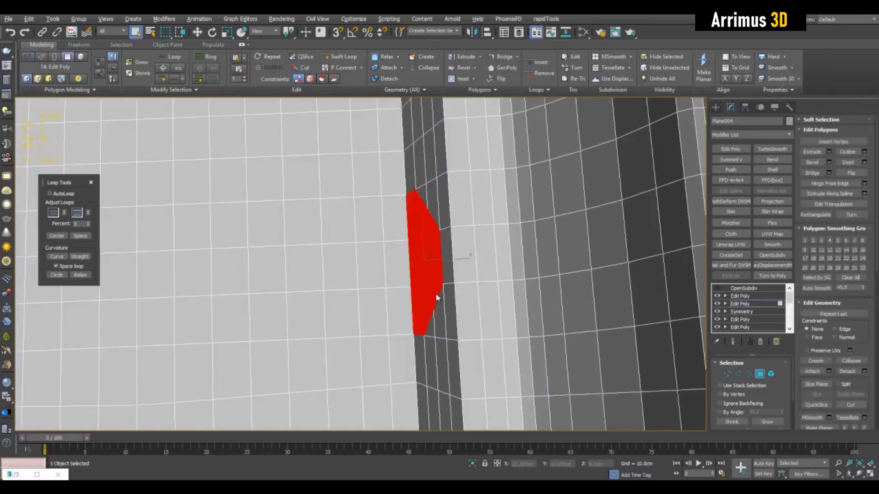
middle_click_drag(435, 298, 513, 305, "alt")
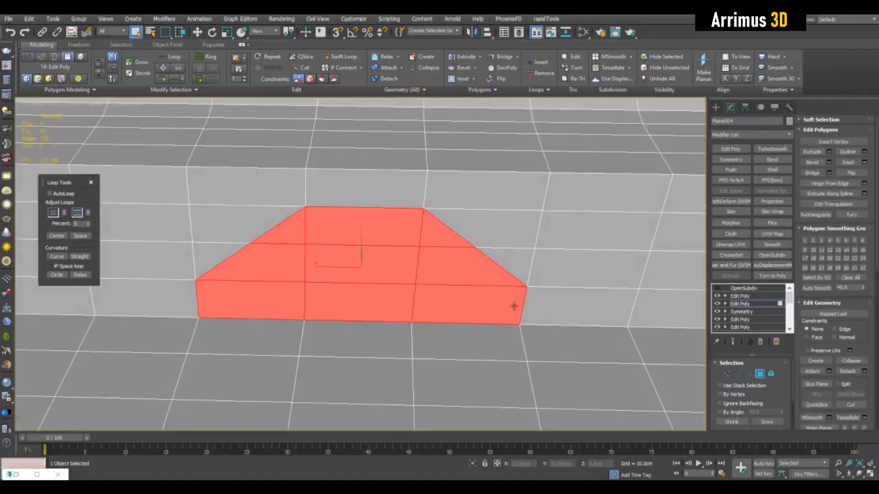
middle_click_drag(393, 192, 511, 227, "alt")
Scale the two vertices midway along the diagonal cuts farther apart to start rounding the outline
key("1")
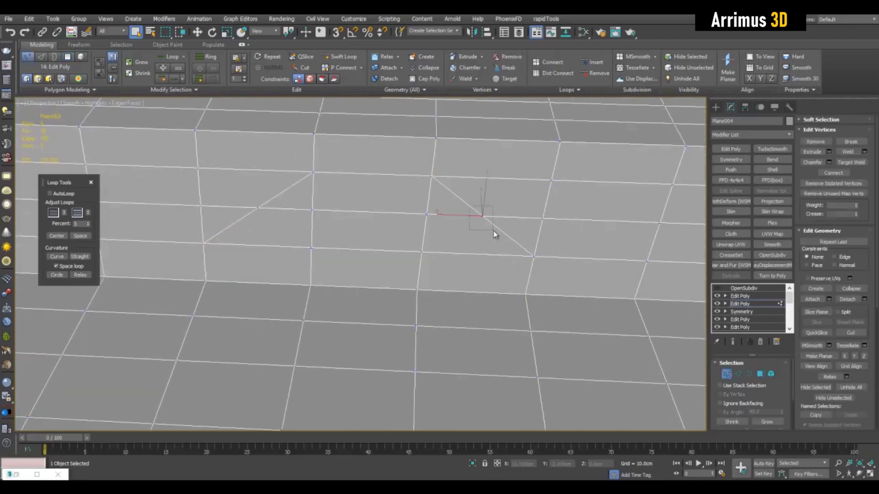
middle_click_drag(260, 210, 272, 215)
key("r")
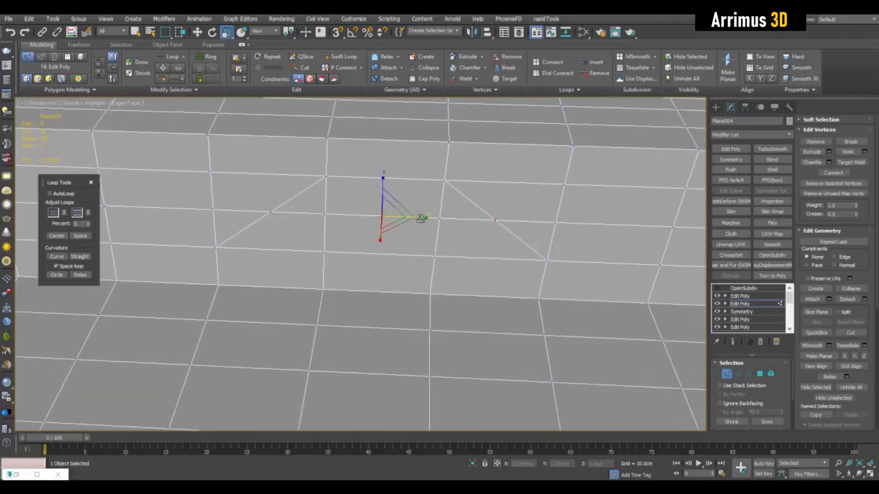
left_click_drag(419, 219, 428, 219)
middle_click_drag(476, 250, 434, 229)
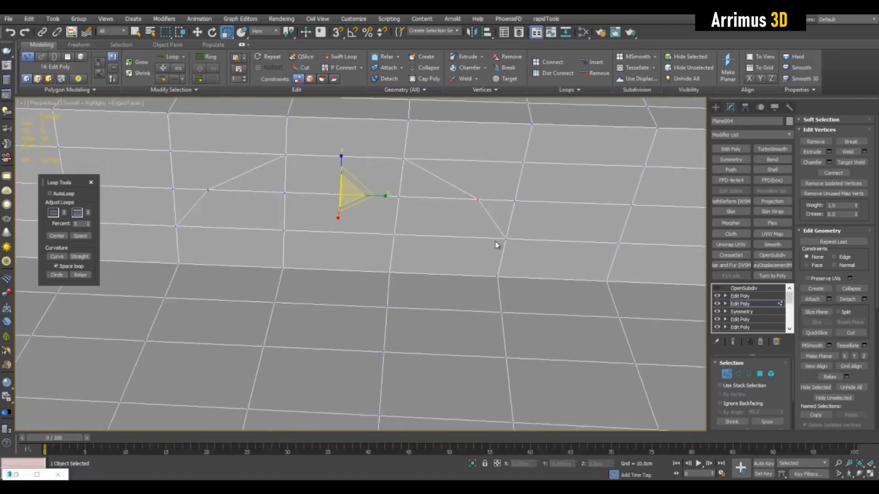
Slide the outline's two base corner vertices outward along their edges with the Edge constraint
left_click_drag(528, 297, 531, 285)
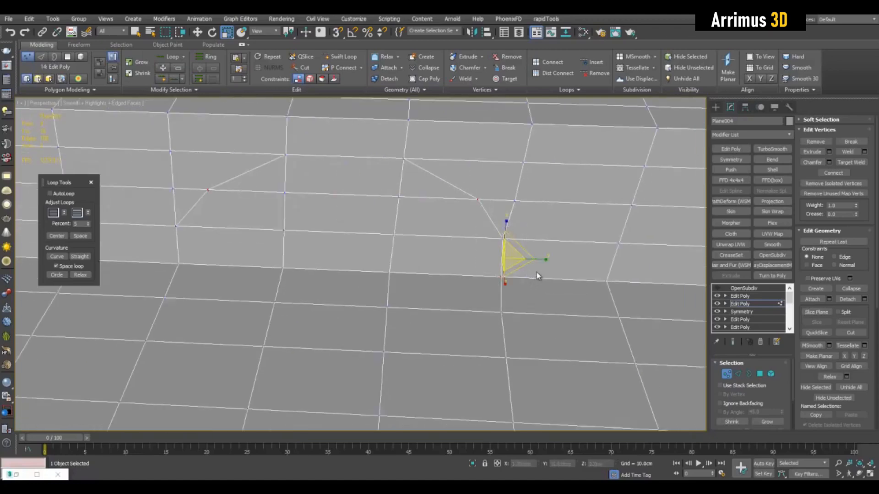
middle_click_drag(538, 275, 557, 270)
key("w")
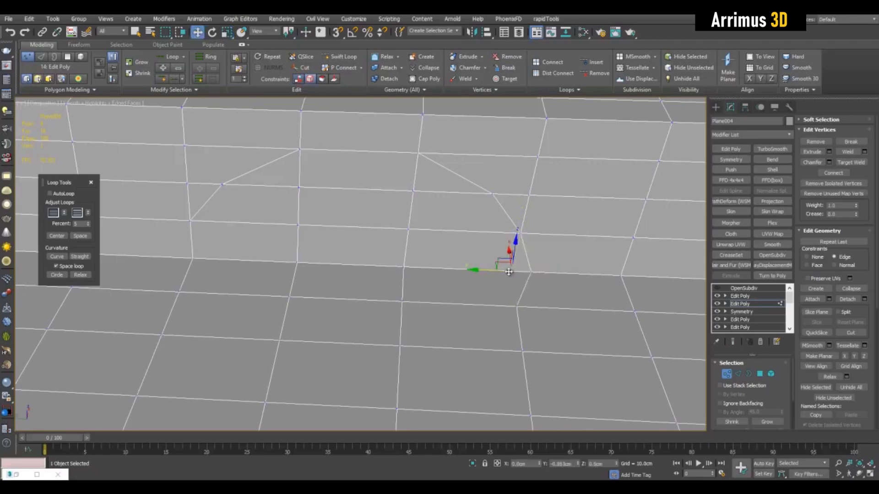
middle_click_drag(306, 255, 398, 256)
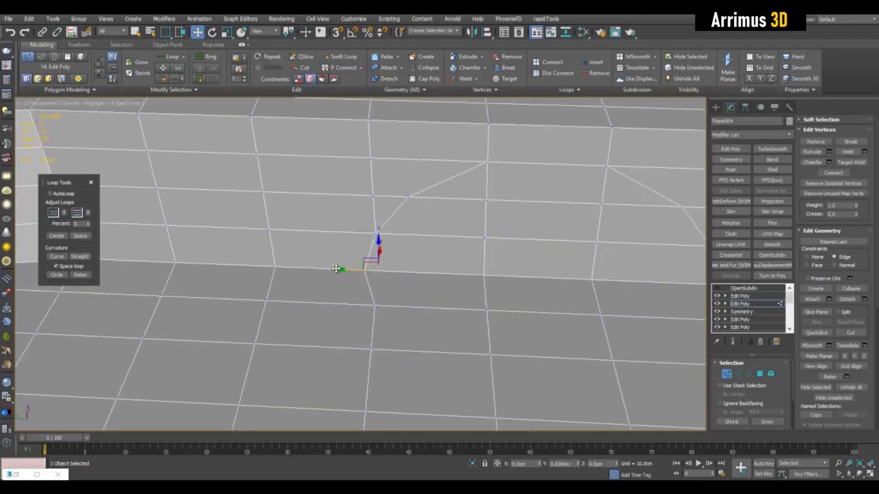
middle_click_drag(487, 177, 409, 200)
Scale the outline's two upper vertices closer together along the wall
left_click_drag(595, 207, 595, 207)
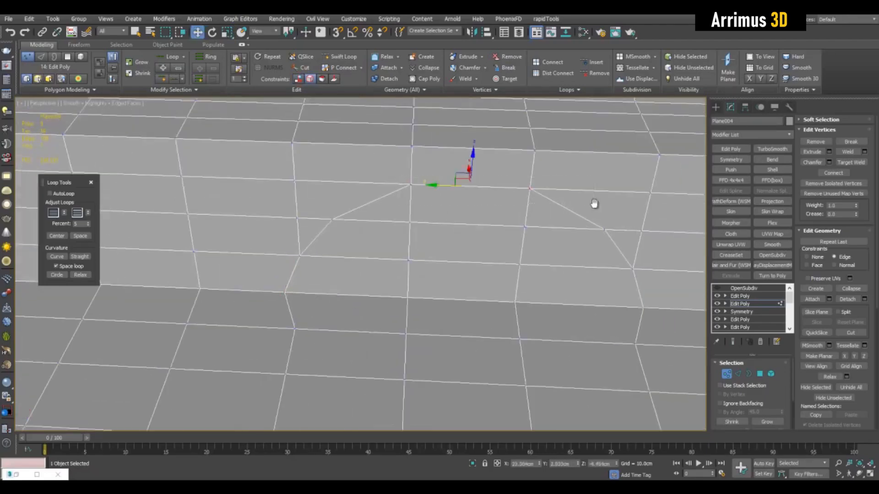
key("r")
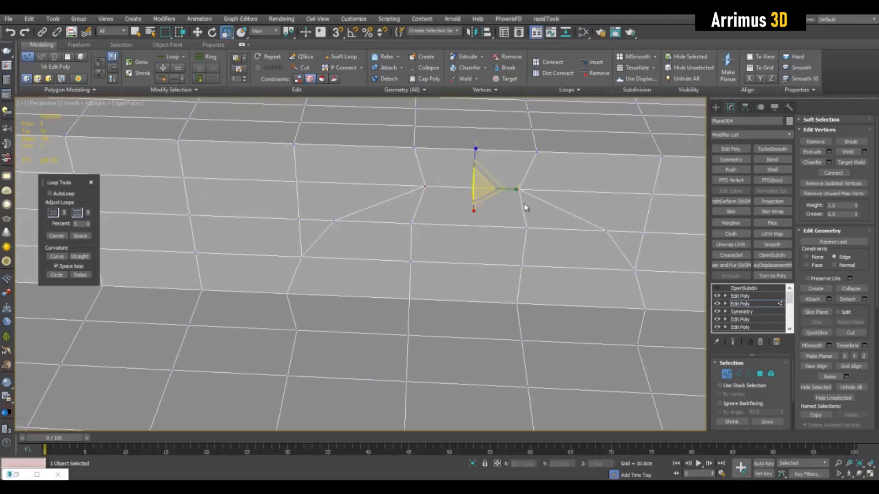
left_click_drag(524, 206, 430, 205)
Bevel the rounded group of wall polygons as a group with height 0 cm and outline amount 0 cm
key("4")
key("q")
middle_click_drag(475, 192, 502, 194, "alt")
scroll(504, 194, "up", 2)
key("shift+ctrl+b")
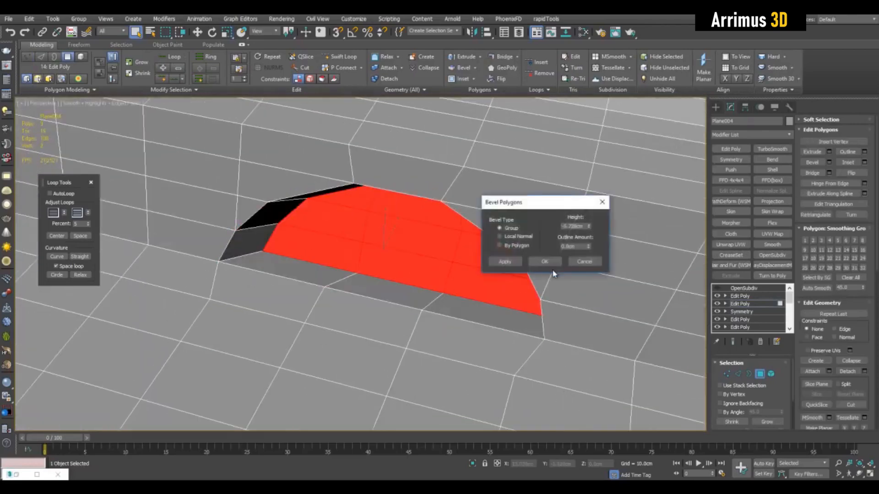
right_click(588, 227)
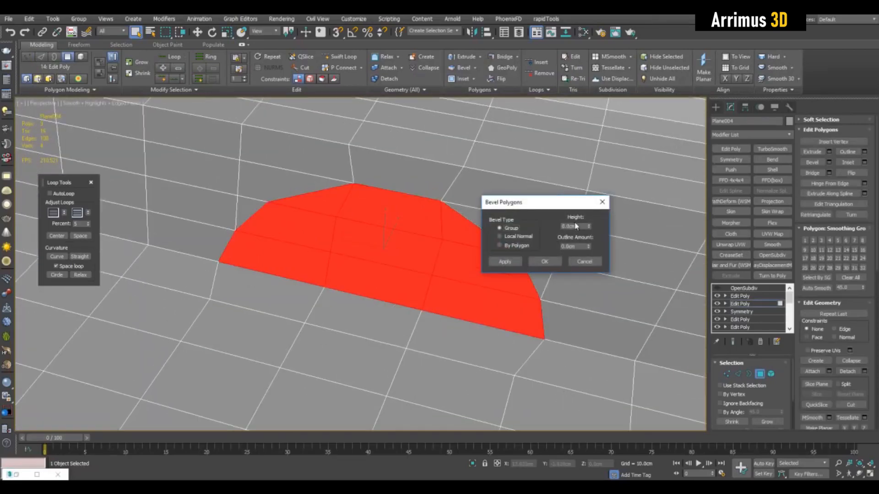
left_click(545, 262)
Move the beveled polygons into the side wall with snapping to form a rounded notch flush with the recess floor
middle_click_drag(549, 254, 496, 247, "alt")
key("w")
key("s")
scroll(496, 246, "up", 2)
left_click_drag(440, 282, 486, 357)
scroll(447, 311, "down", 4)
key("s")
key("1")
left_click(319, 180)
middle_click_drag(486, 357, 506, 267)
key("4")
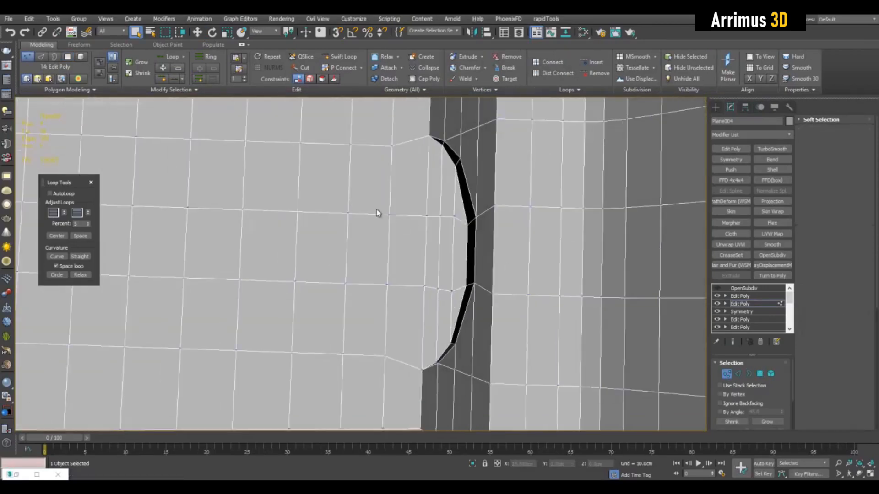
Snap the row of floor vertices near the notch's lower end into line with its lower corner
middle_click_drag(376, 210, 439, 222, "alt")
scroll(399, 225, "down", 5)
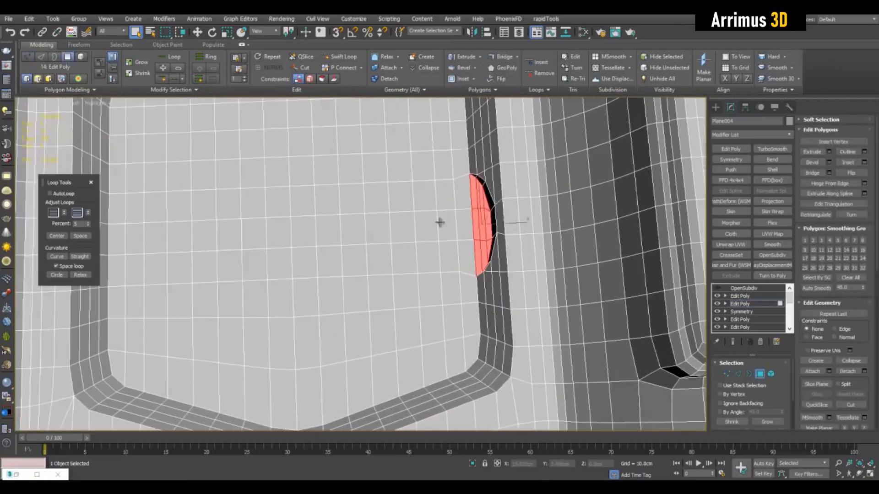
key("1")
left_click_drag(248, 268, 469, 287)
key("w")
scroll(502, 259, "up", 3)
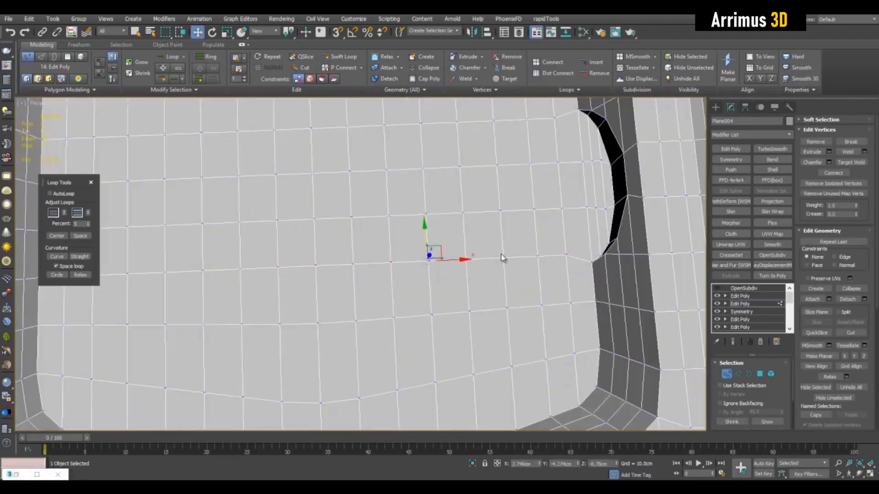
scroll(565, 256, "up", 3)
key("s")
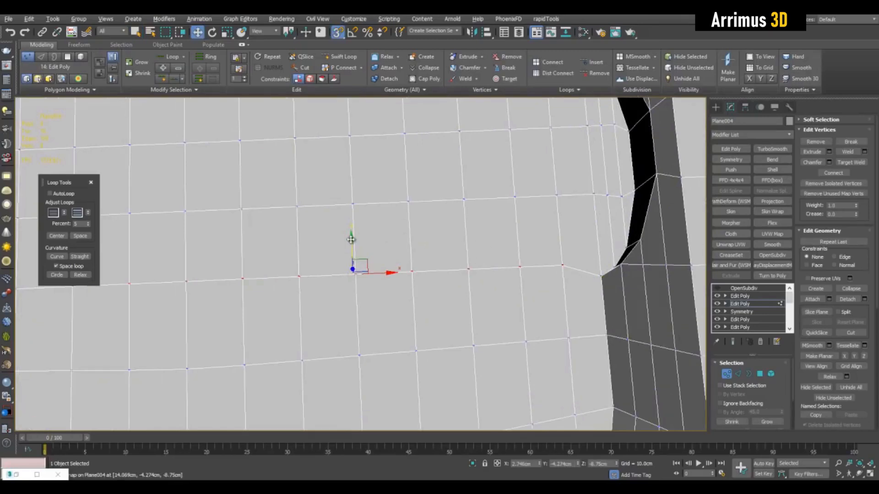
left_click_drag(571, 269, 595, 275)
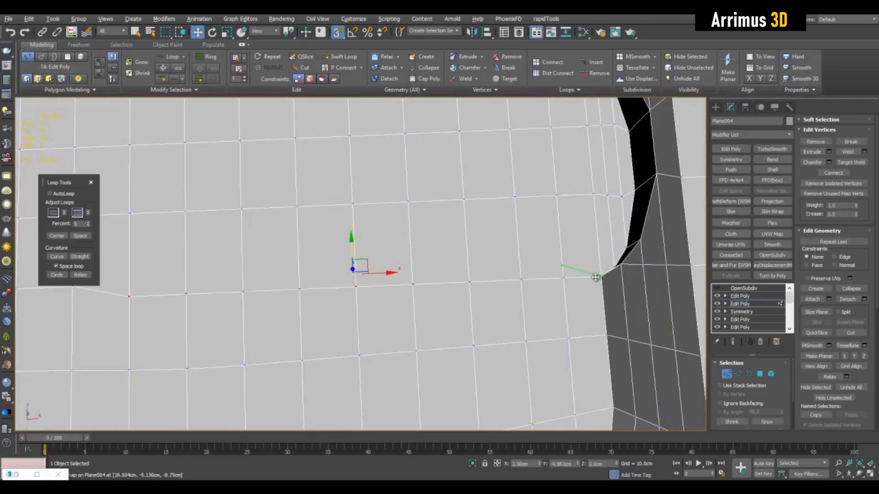
Align the row of floor vertices near the notch's upper end with its upper corner
scroll(528, 274, "down", 5)
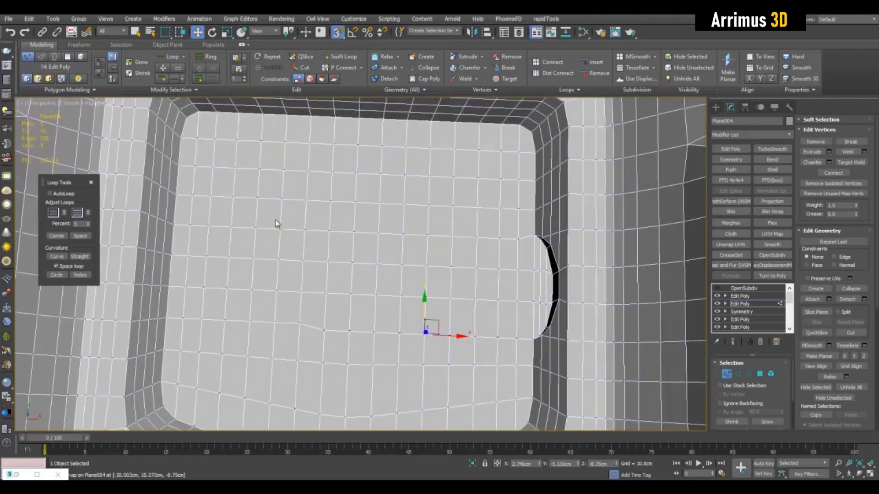
left_click_drag(274, 219, 512, 241)
scroll(524, 243, "up", 5)
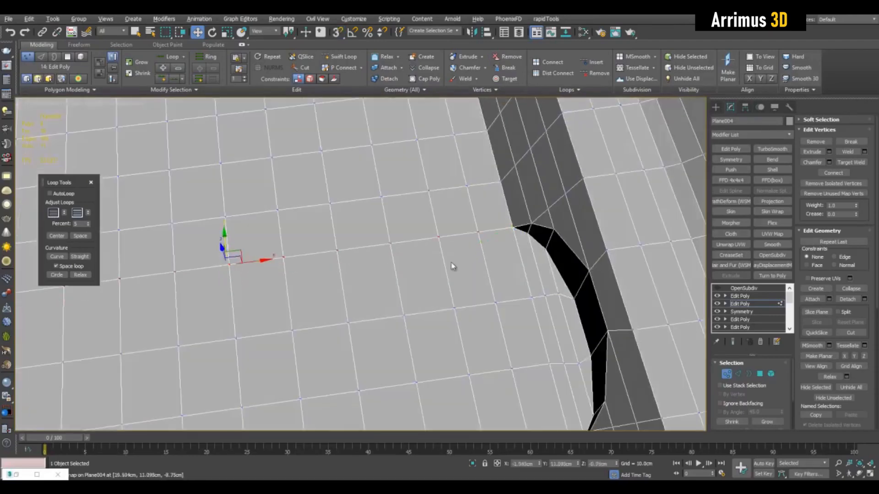
middle_click_drag(520, 269, 531, 212)
Inset the floor polygons between the two aligned vertex rows together with the notch's floor polygons
key("4")
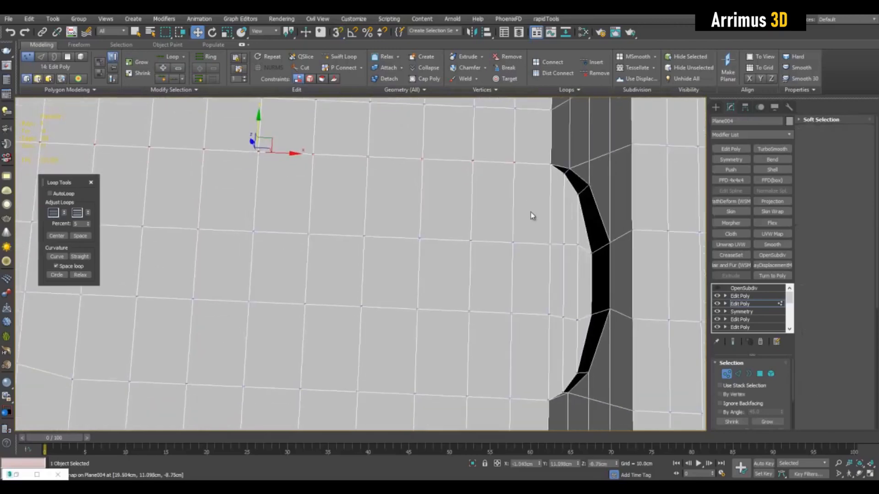
key("q")
scroll(498, 243, "down", 4)
left_click_drag(251, 222, 531, 298, "ctrl")
left_click_drag(198, 224, 233, 304, "ctrl")
middle_click_drag(233, 304, 380, 264, "alt")
scroll(515, 210, "up", 3)
key("i")
left_click_drag(516, 214, 514, 211)
key("q")
left_click(508, 213)
key("ctrl+z")
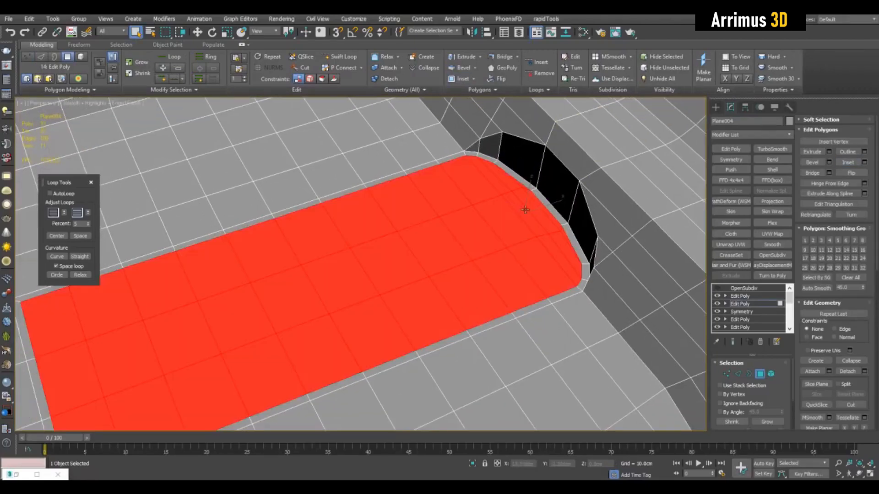
Scale the inset floor polygons smaller and shift them along the X axis
middle_click_drag(526, 207, 527, 216, "alt")
key("r")
left_click_drag(527, 219, 534, 226)
key("w")
scroll(446, 248, "down", 5)
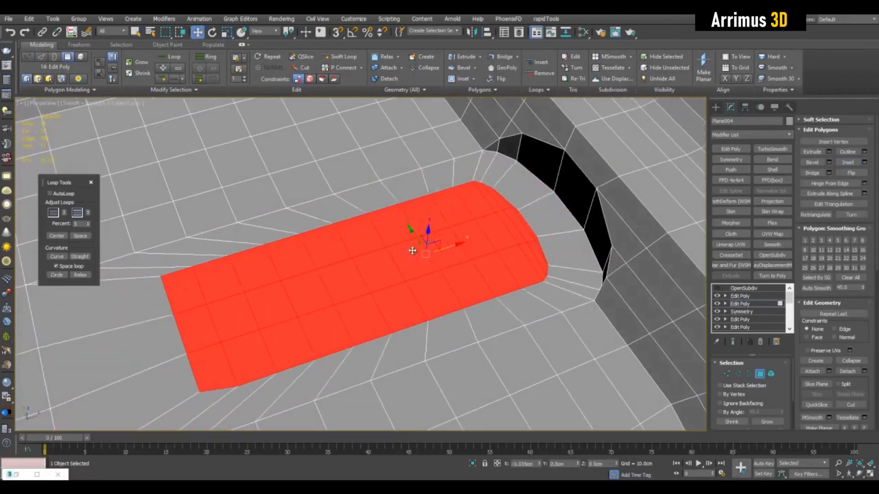
Bevel the rounded strip of floor polygons and scale its new face
middle_click_drag(443, 249, 403, 245, "alt")
key("1")
key("4")
key("r")
left_click_drag(396, 267, 383, 268)
scroll(384, 267, "up", 2)
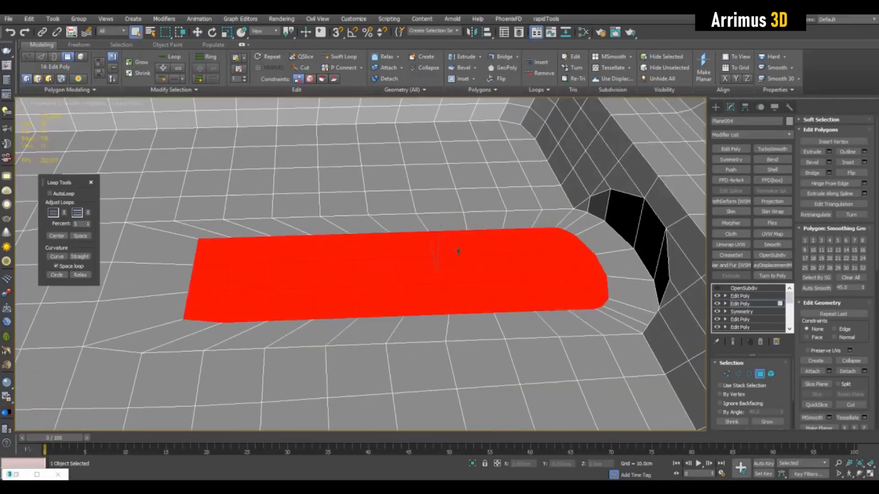
scroll(432, 287, "down", 3)
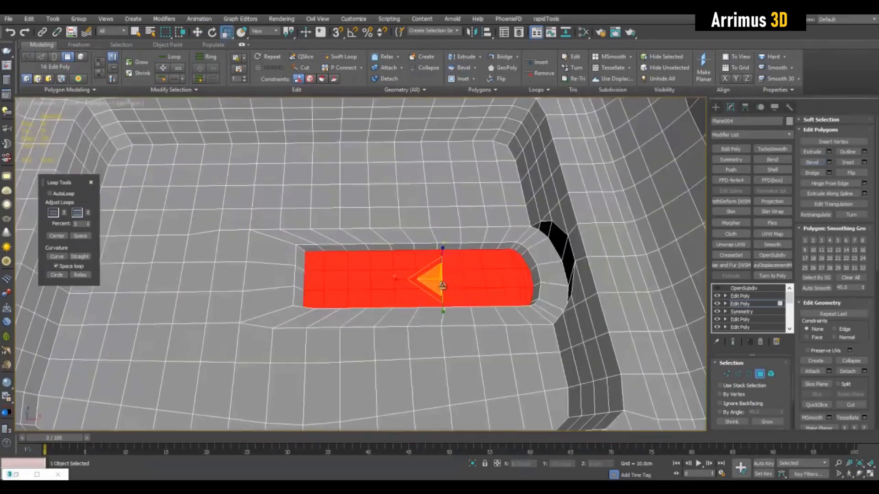
Mirror the notch and rounded strip across the X axis with a new Symmetry modifier
key("w")
scroll(459, 275, "down", 3)
middle_click_drag(417, 267, 389, 210)
scroll(388, 225, "up", 2)
key("ctrl+e")
key("4")
left_click(737, 162)
scroll(435, 196, "down", 3)
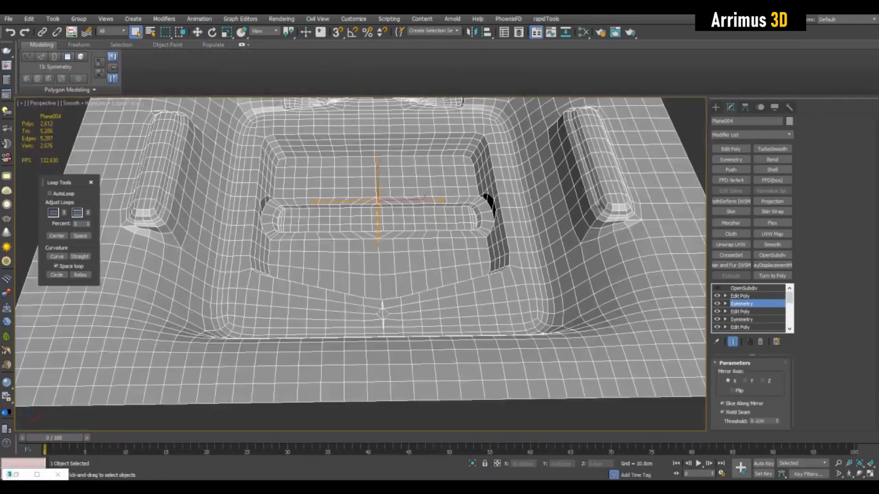
Turn on OpenSubdiv to inspect the mirrored strip, and return to the Edit Poly modifier beneath the new Symmetry
key("F4")
left_click(742, 288)
left_click(716, 290)
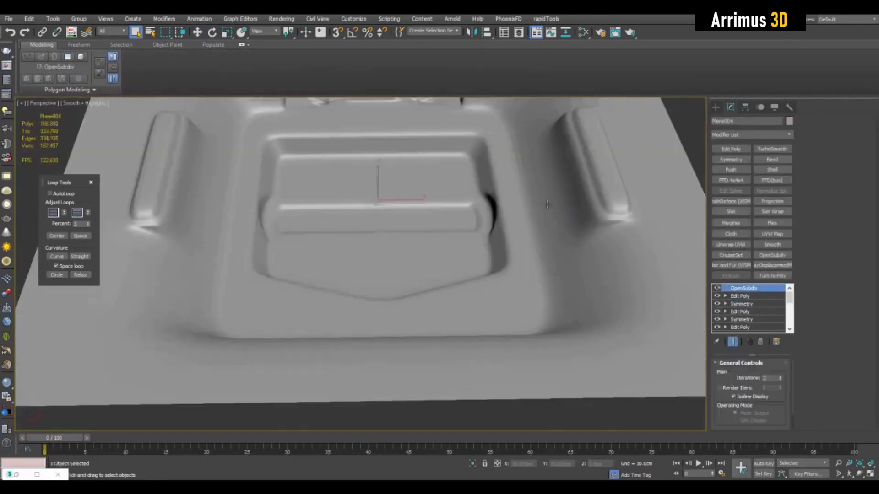
middle_click_drag(546, 206, 488, 257, "alt")
scroll(488, 257, "up", 3)
key("F4")
left_click(749, 312)
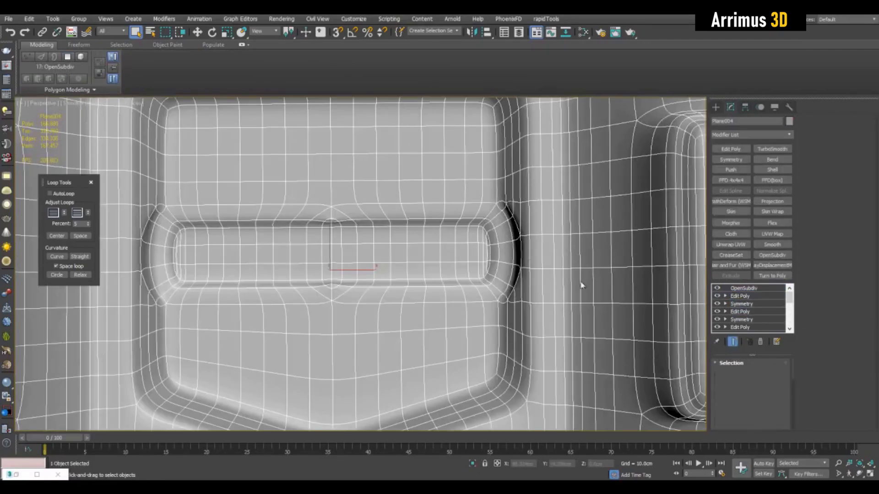
Show the mirrored result at vertex level of the lower Edit Poly, with OpenSubdiv turned off
key("4")
scroll(549, 285, "up", 1)
key("1")
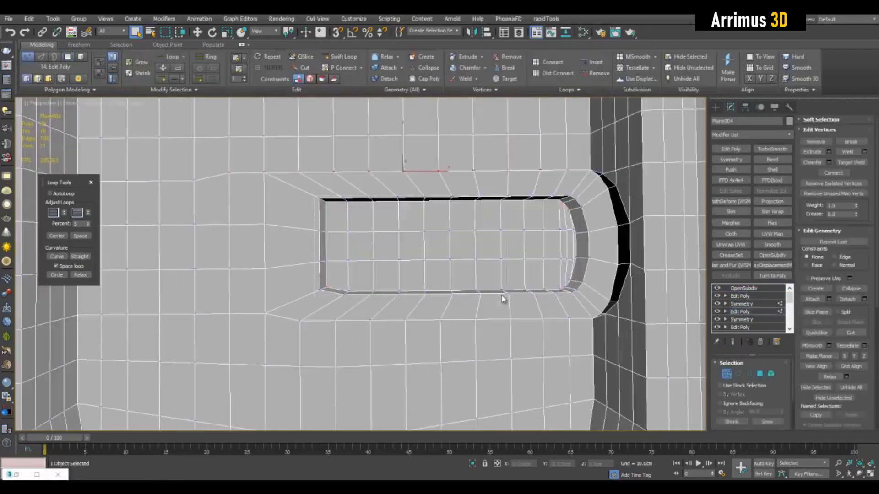
key("w")
left_click(732, 341)
left_click(717, 288)
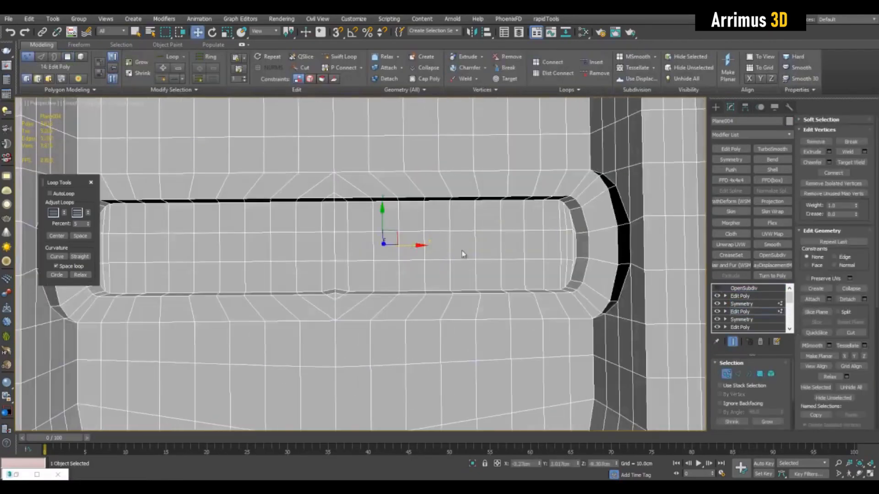
Shift the vertices at the strip's mirrored centre along the X axis until the pinched seam is even
middle_click_drag(366, 248, 409, 249)
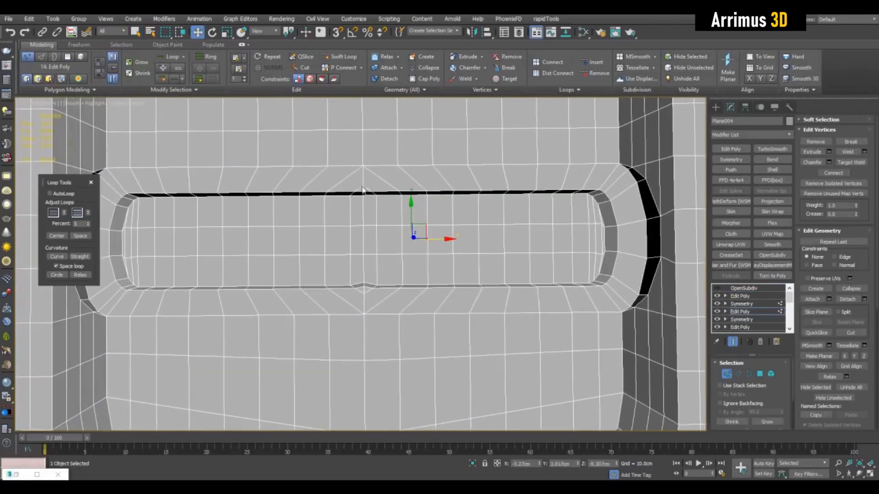
middle_click_drag(413, 214, 421, 214)
key("grave")
middle_click_drag(351, 204, 383, 214)
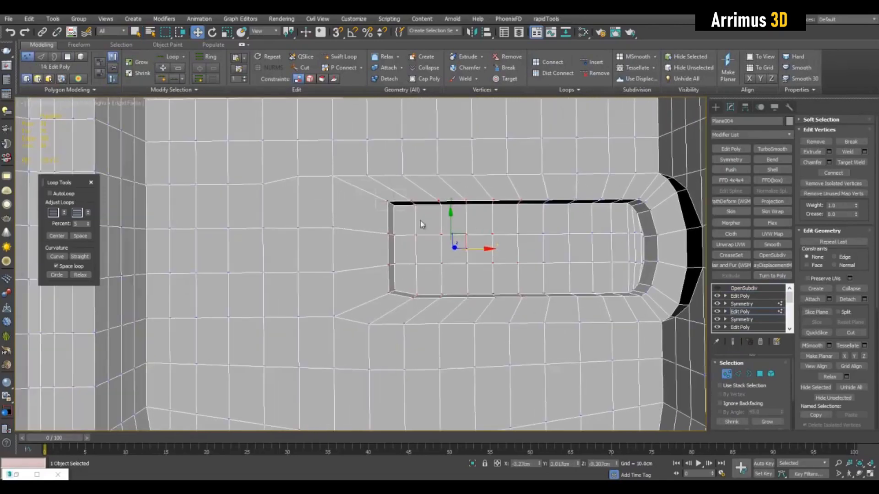
key("grave")
left_click_drag(483, 249, 442, 248)
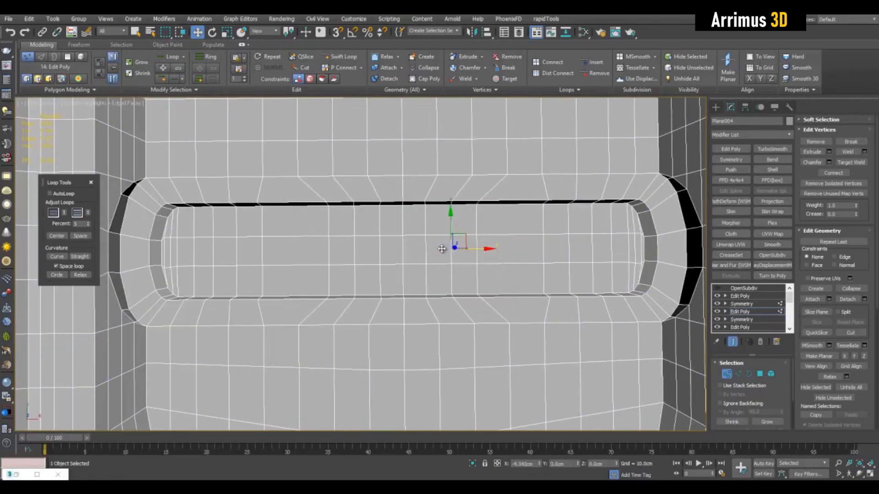
key("grave")
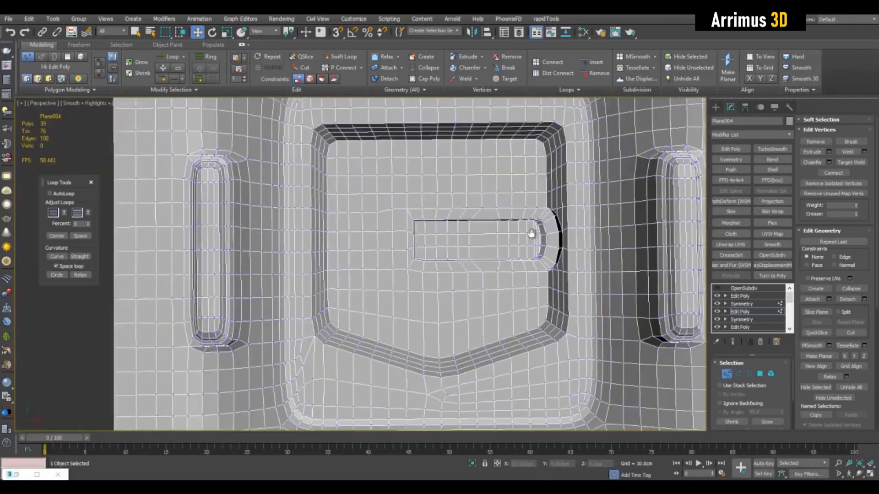
key("1")
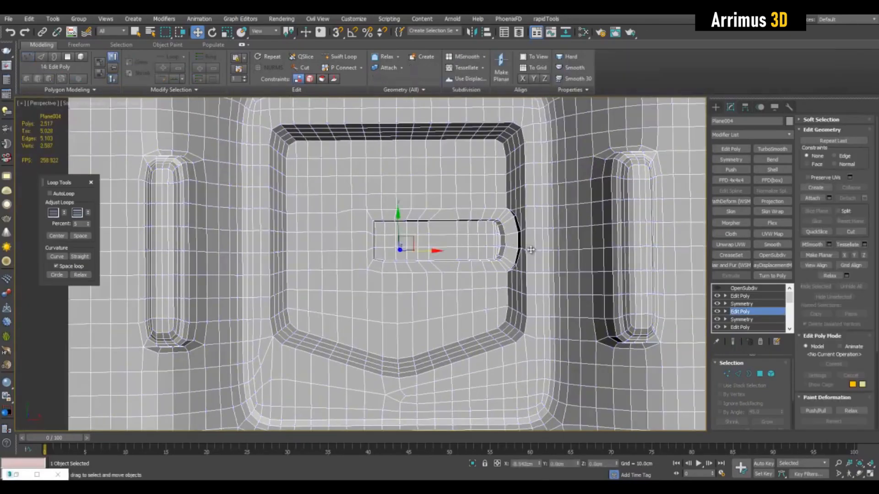
key("q")
key("ctrl+d")
Move the vertices below the recess's pointed tip along the X axis onto the mirror line to clean up the seam
middle_click_drag(536, 250, 592, 218, "alt")
scroll(529, 248, "up", 3)
key("F4")
key("F4")
left_click(587, 286)
middle_click_drag(587, 286, 555, 202, "alt")
left_click(748, 311)
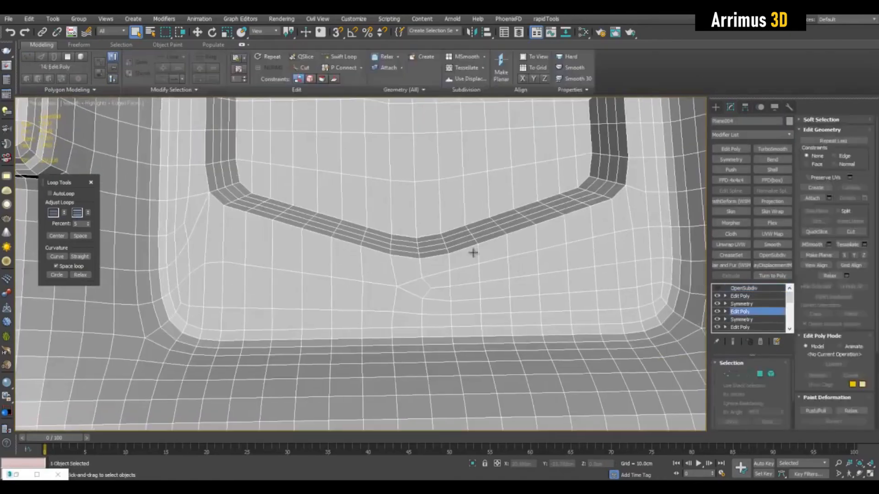
left_click(429, 280)
key("w")
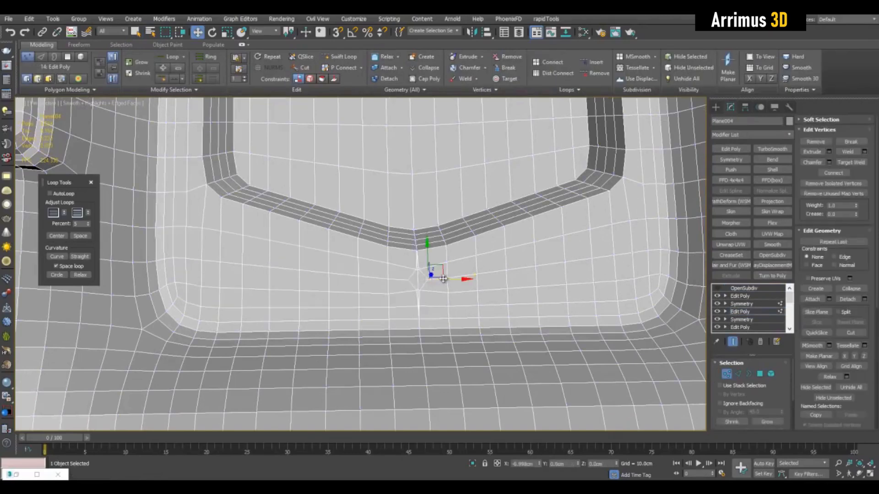
key("grave")
left_click_drag(437, 278, 431, 313)
left_click(458, 249)
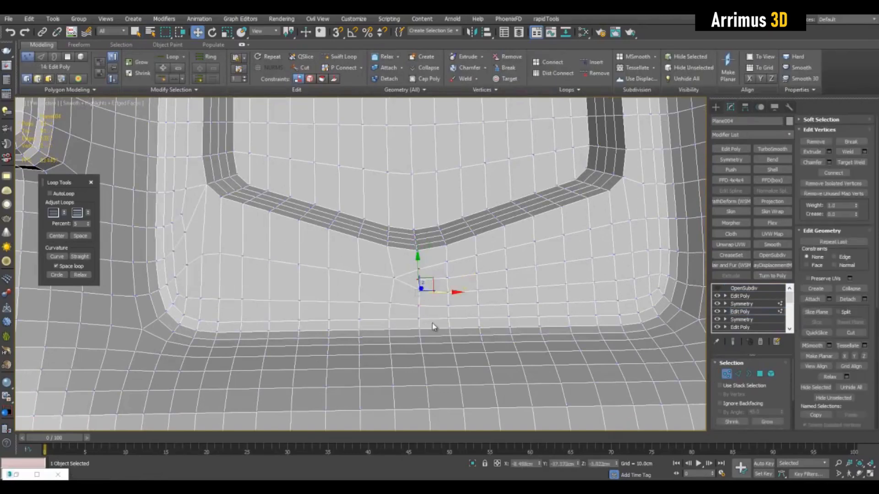
key("grave")
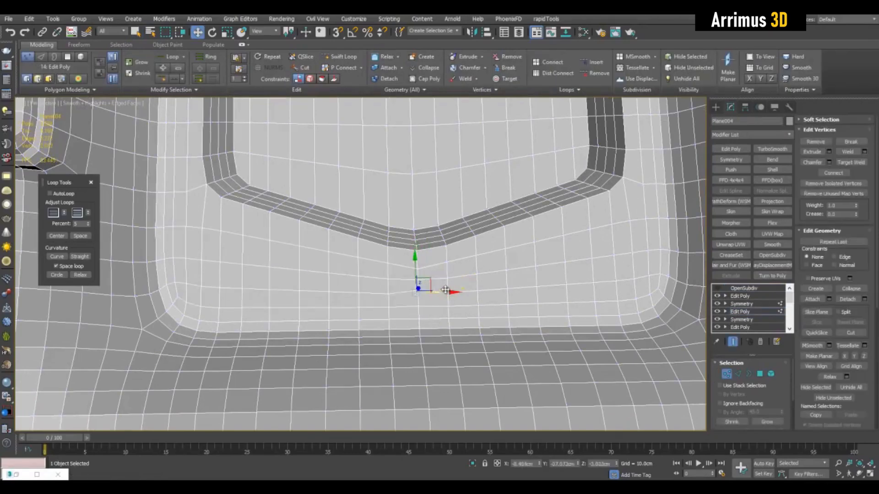
key("1")
Turn on OpenSubdiv and inspect the smoothed strip and side notches without the wireframe
key("q")
middle_click_drag(554, 162, 531, 205)
key("ctrl+d")
middle_click_drag(608, 163, 596, 204, "alt")
middle_click_drag(596, 204, 572, 289)
left_click(573, 289)
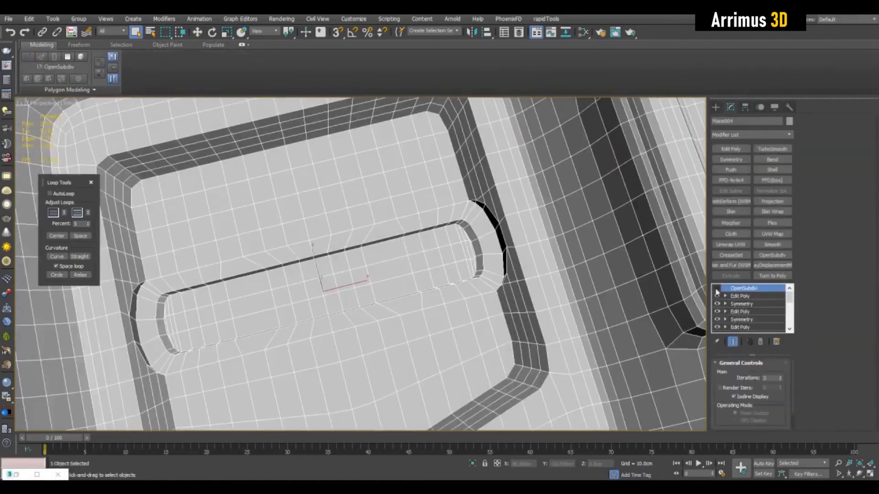
scroll(604, 270, "down", 6)
key("F4")
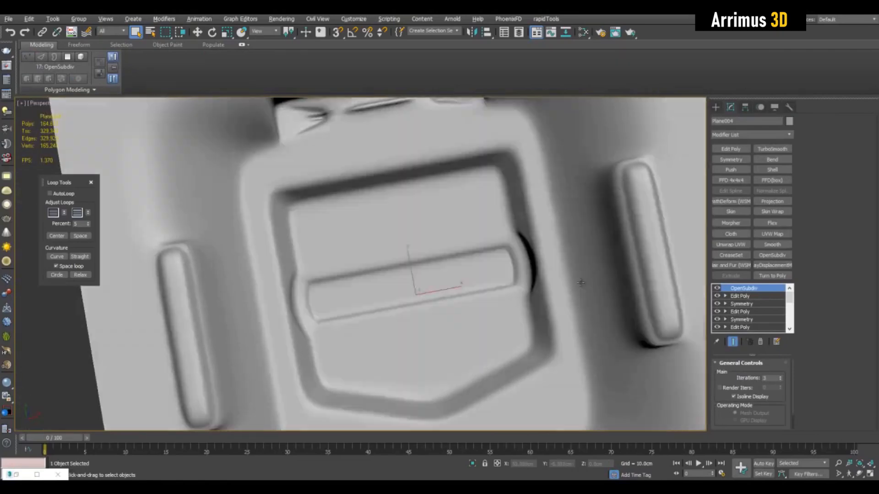
scroll(579, 257, "up", 8)
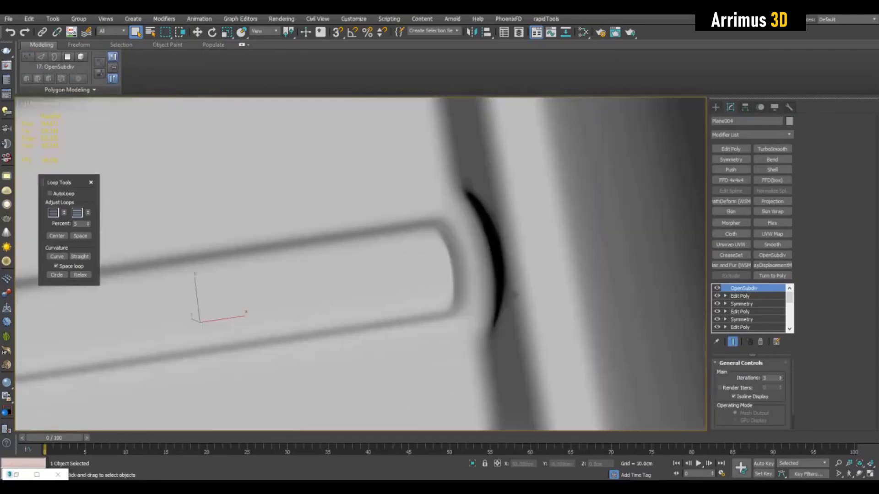
middle_click_drag(484, 209, 570, 226)
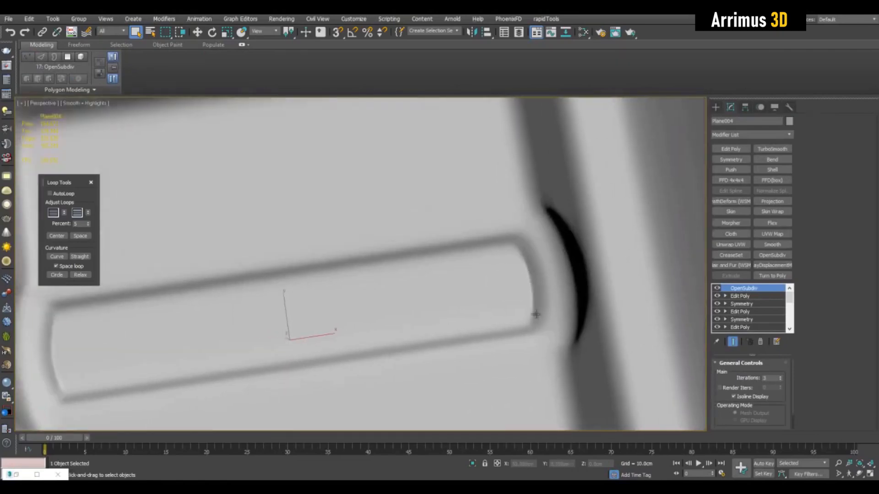
scroll(555, 281, "down", 5)
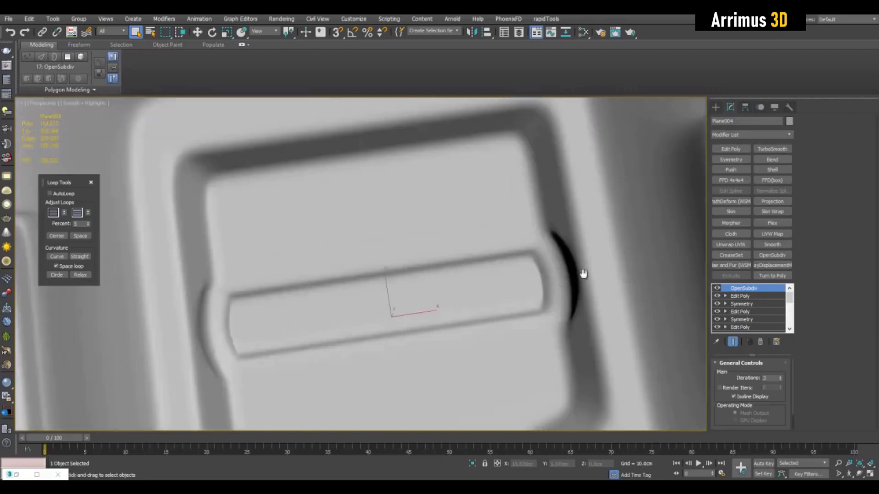
key("F4")
Add a new Edit Poly modifier above the Edit Poly below the top Symmetry and enter vertex editing
left_click(750, 312)
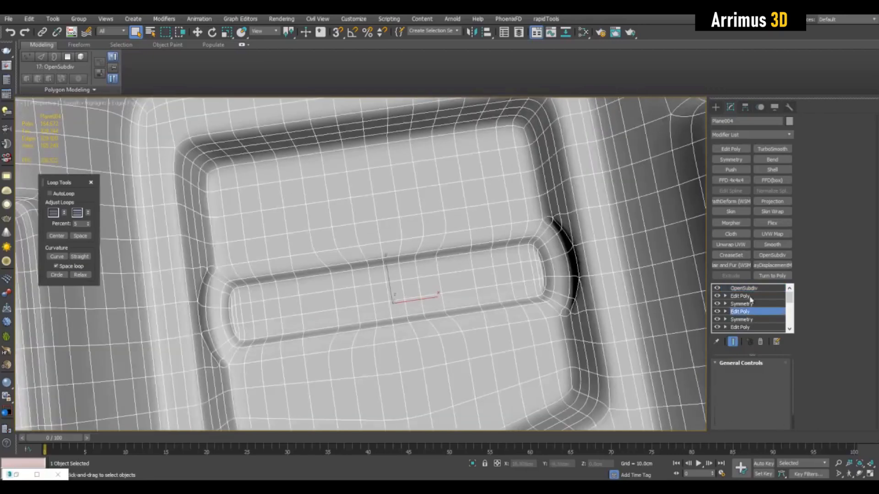
left_click(738, 149)
key("1")
key("w")
Cut two diagonal edges into the recess's upper wall near the corner to outline a peaked shape
scroll(501, 139, "up", 3)
middle_click_drag(501, 139, 472, 224)
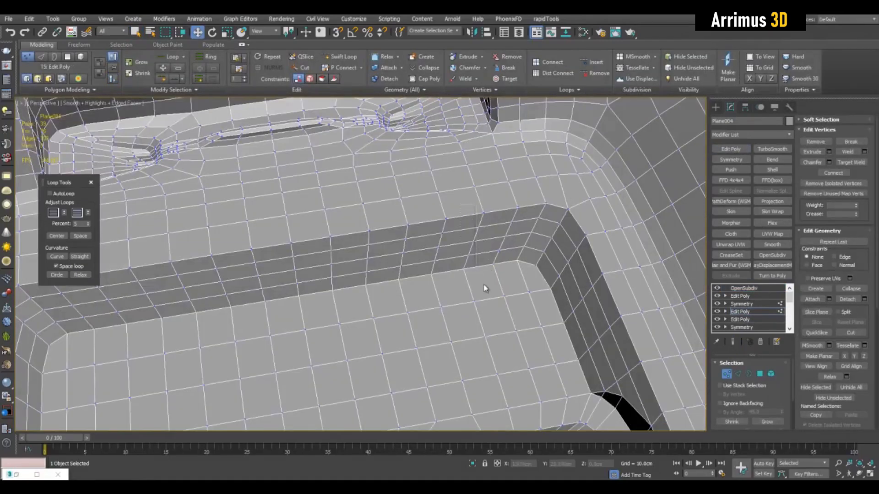
left_click_drag(484, 284, 489, 289)
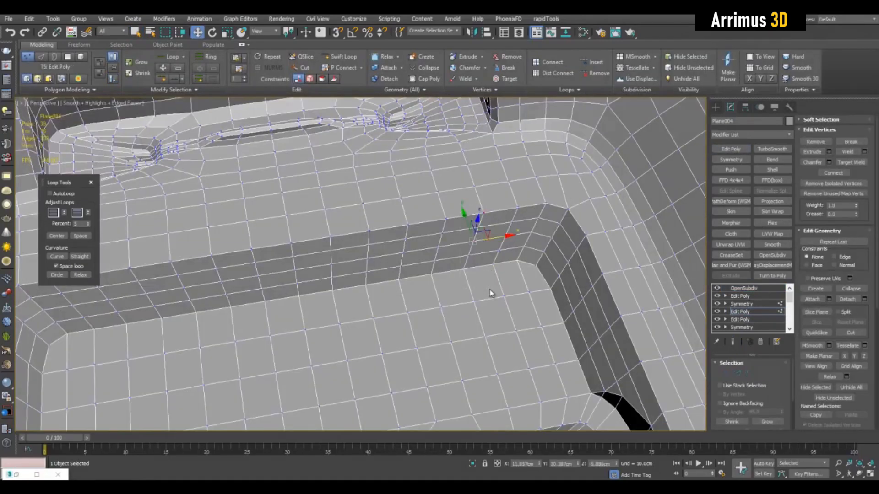
mouse_move(466, 278)
middle_mouse_down("alt")
mouse_move(452, 290)
mouse_move(460, 283)
middle_mouse_up("alt")
left_click(460, 283)
key("q")
scroll(484, 270, "up", 3)
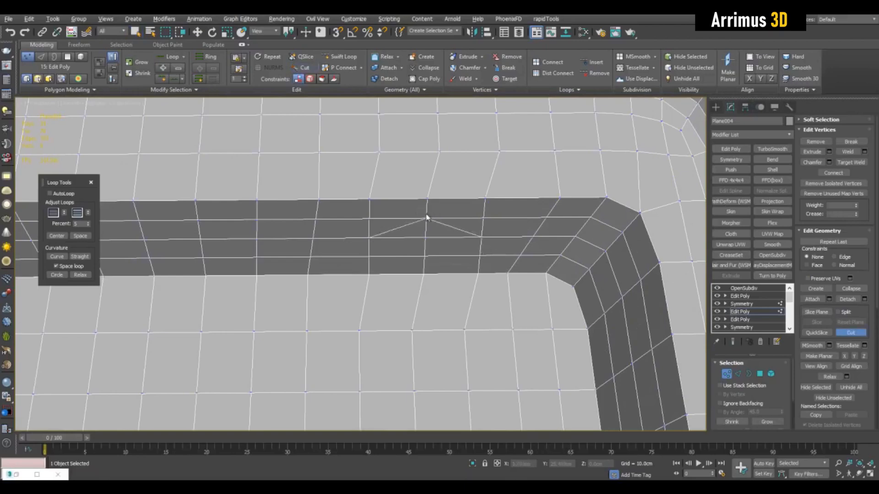
right_click(427, 217)
Select the peaked group of wall polygons and bevel them as a group
key("4")
left_click_drag(434, 269, 422, 228)
middle_click_drag(422, 228, 452, 243, "alt")
scroll(451, 243, "up", 3)
key("ctrl+shift+b")
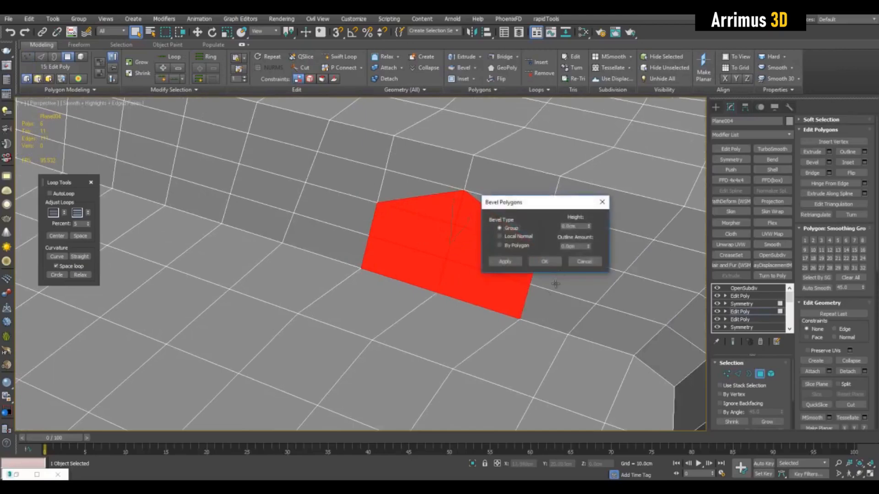
left_click(544, 261)
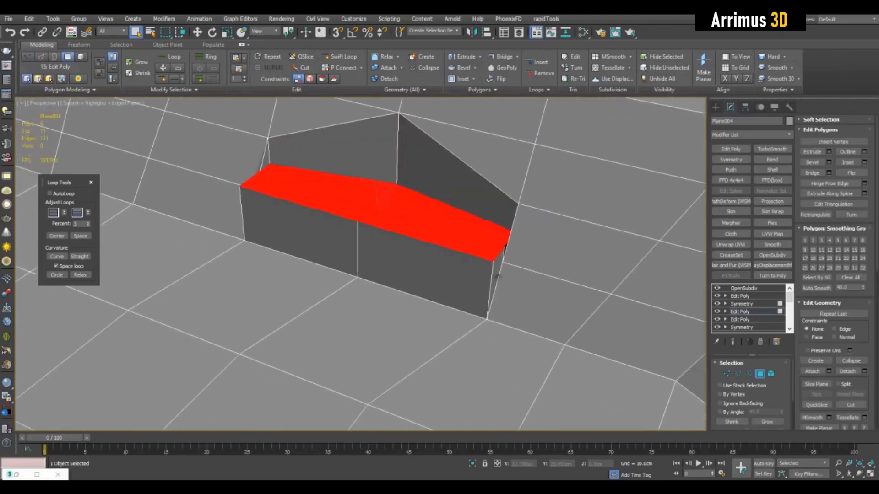
Snap the bevelled face along the Z axis down to the recess floor level
key("w")
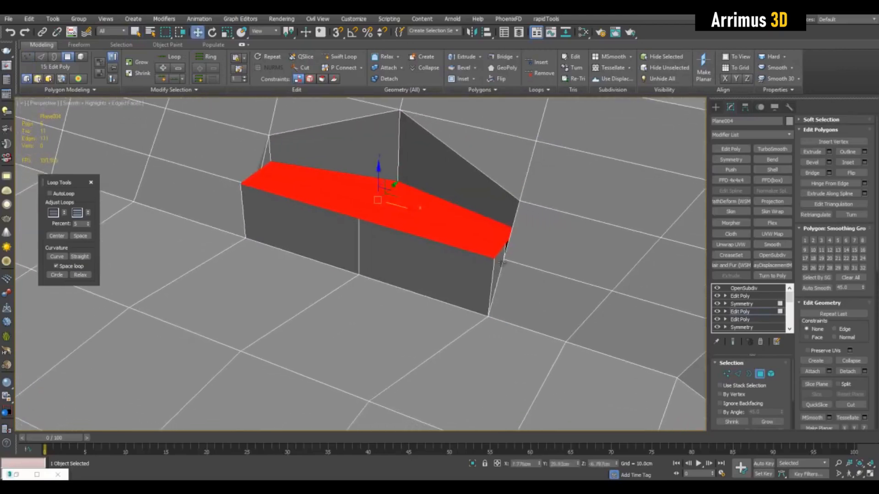
middle_click_drag(491, 243, 505, 235)
key("s")
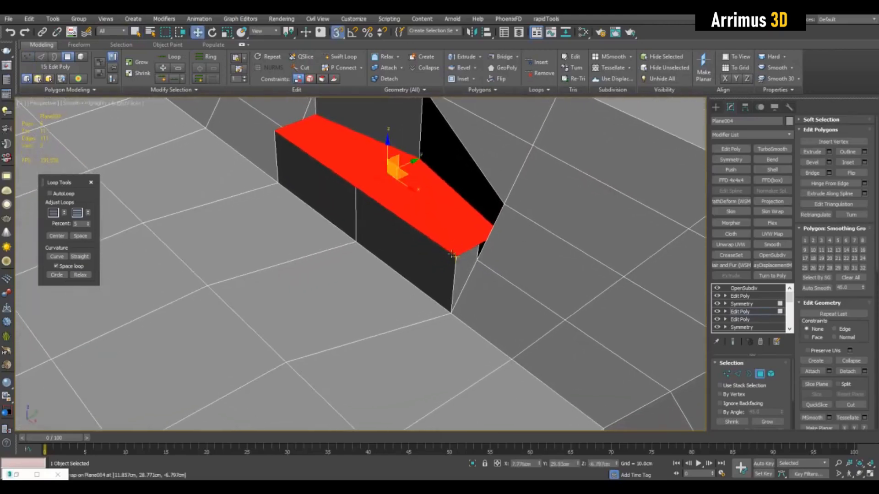
left_click(447, 290)
left_click_drag(452, 249, 457, 279)
scroll(457, 279, "down", 5)
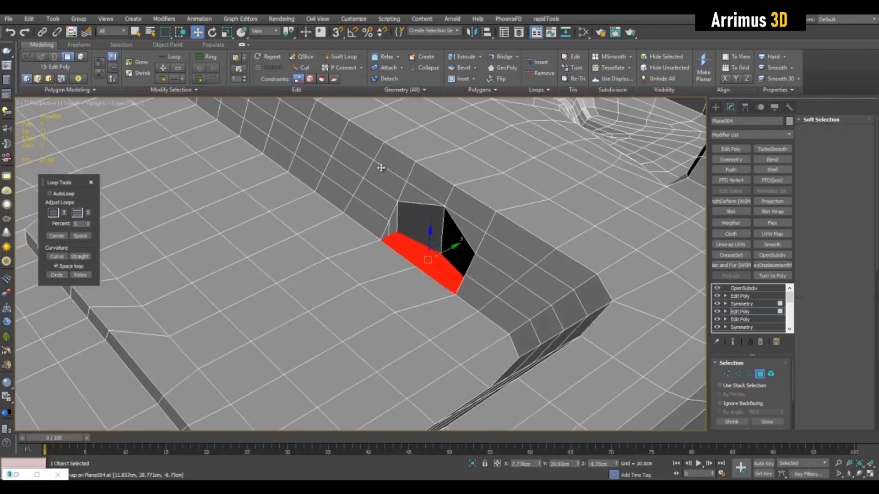
Shift the floor vertices in front of the peaked notch along the X axis and select the polygons between them and the notch
key("1")
key("q")
scroll(429, 241, "up", 5)
key("4")
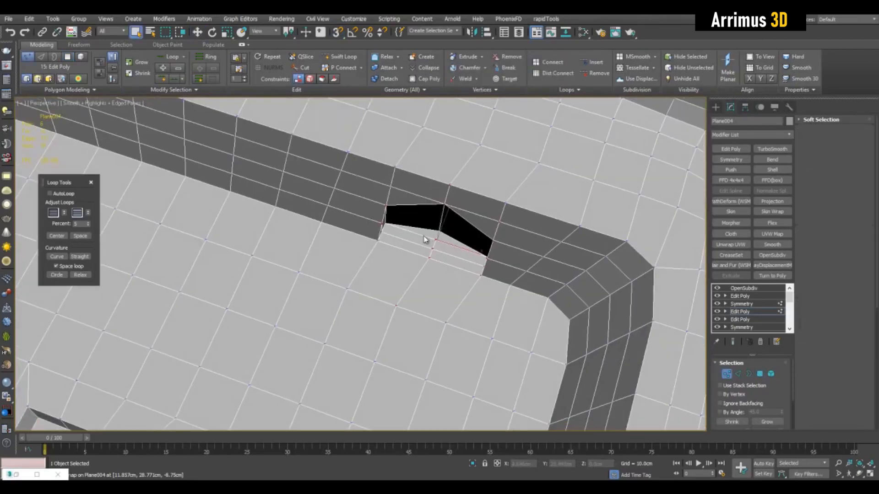
left_click_drag(427, 237, 451, 273)
middle_click_drag(451, 273, 437, 292, "alt")
key("1")
left_click_drag(332, 277, 449, 326)
key("w")
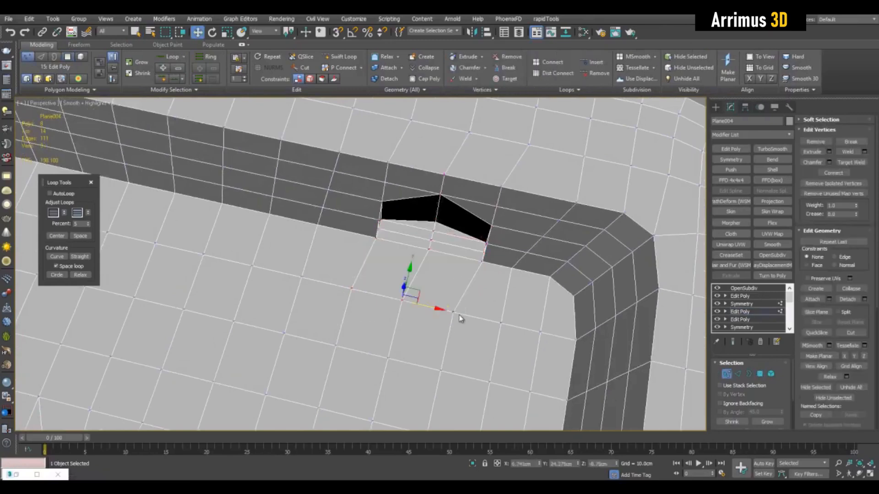
key("4")
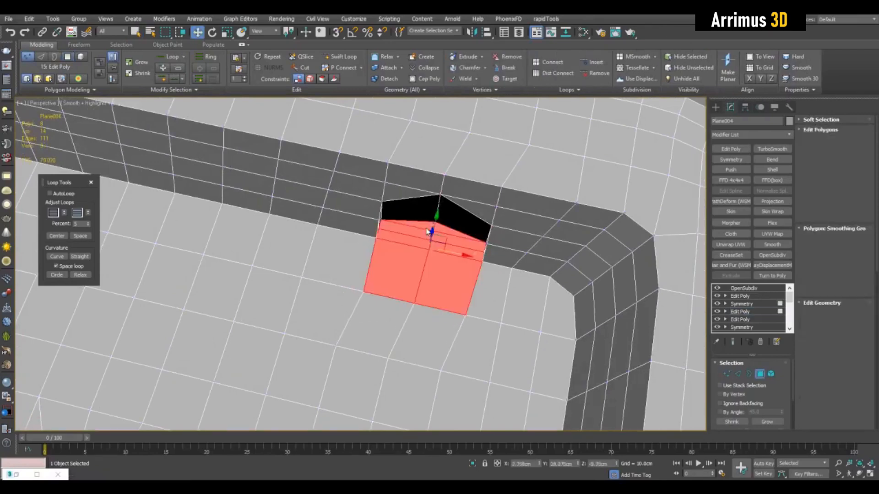
Inset the selected notch floor polygons and shape the inner area into a circle
key("q")
scroll(447, 270, "up", 3)
key("i")
left_click_drag(428, 251, 424, 228)
key("r")
key("1")
key("w")
middle_click_drag(424, 228, 412, 240, "alt")
Bevel the circular polygons down into a hole and scale the bottom face
key("ctrl+shift+b")
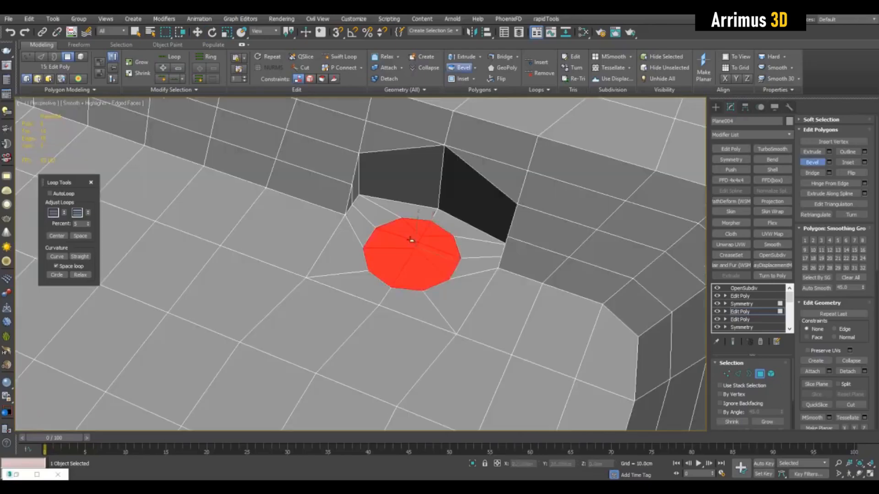
left_click_drag(412, 241, 414, 243)
key("r")
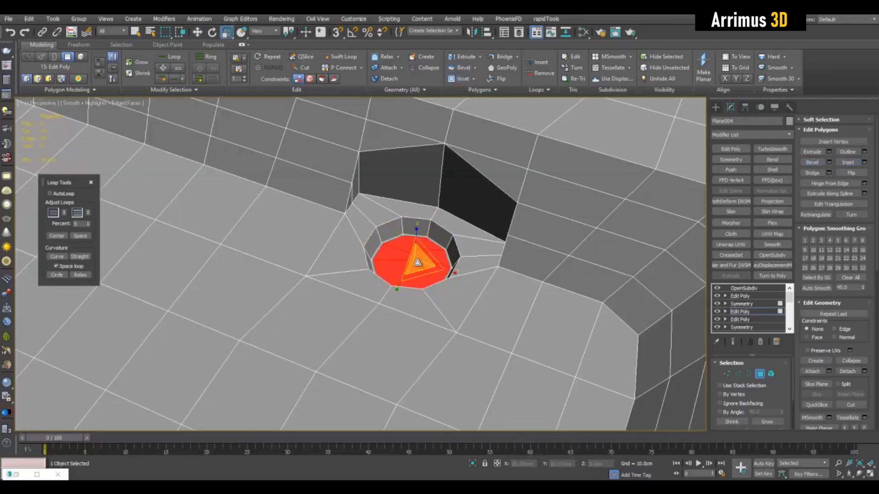
key("q")
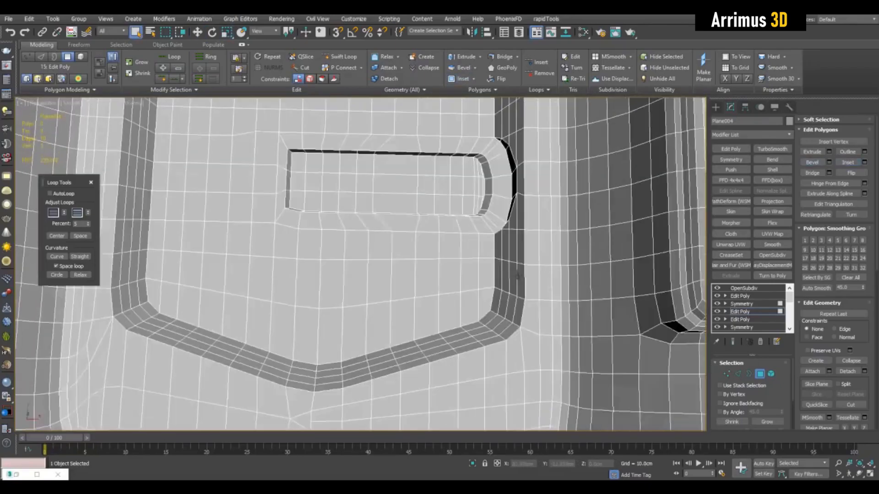
Cut a slanted band outline into the recess floor beside its lower angled corner
scroll(518, 276, "up", 3)
key("1")
middle_click_drag(517, 276, 462, 276, "alt")
key("alt+c")
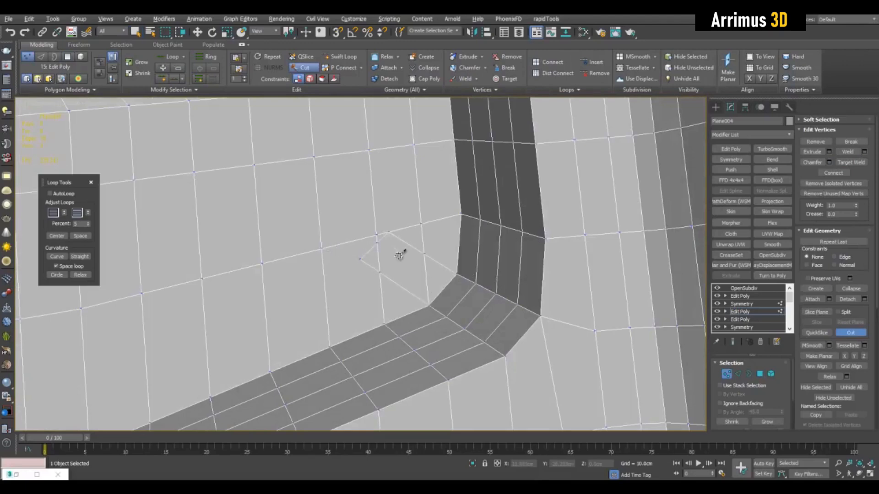
Target-weld the stray vertices along the slanted outline and connect its end to the neighbouring floor vertex
key("ctrl+w")
left_click(376, 237)
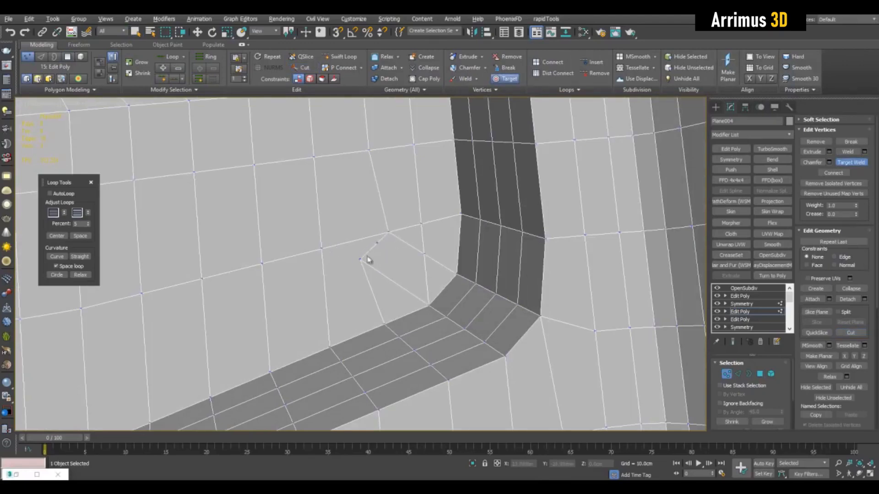
left_click_drag(371, 279, 372, 278)
key("ctrl+shift+e")
middle_click_drag(404, 275, 404, 269)
Select the polygons of the slanted strip at the recess floor's lower corner and bevel them inward about 0.99 cm
key("4")
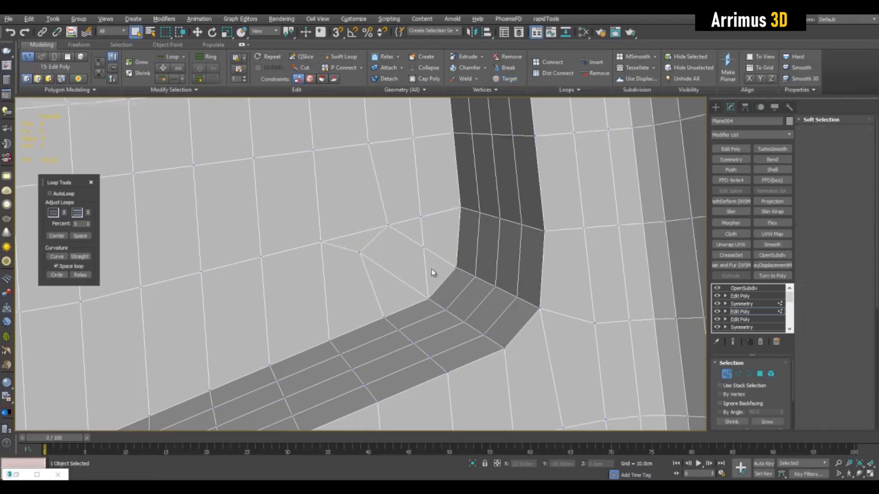
left_click(422, 272)
left_click(435, 277, "ctrl")
left_click(472, 301, "ctrl")
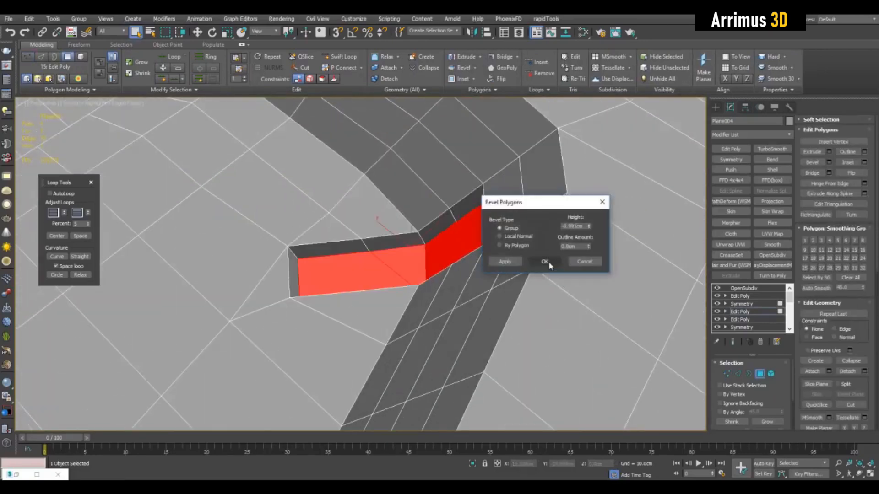
left_click(548, 261)
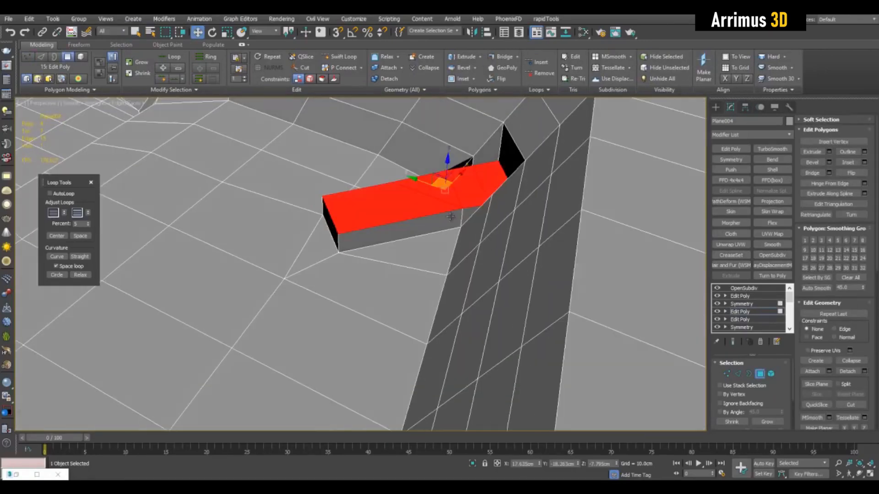
Snap the slanted strip's bevelled faces to the height of the adjacent corner vertex and check the smoothed, mirrored panel
key("s")
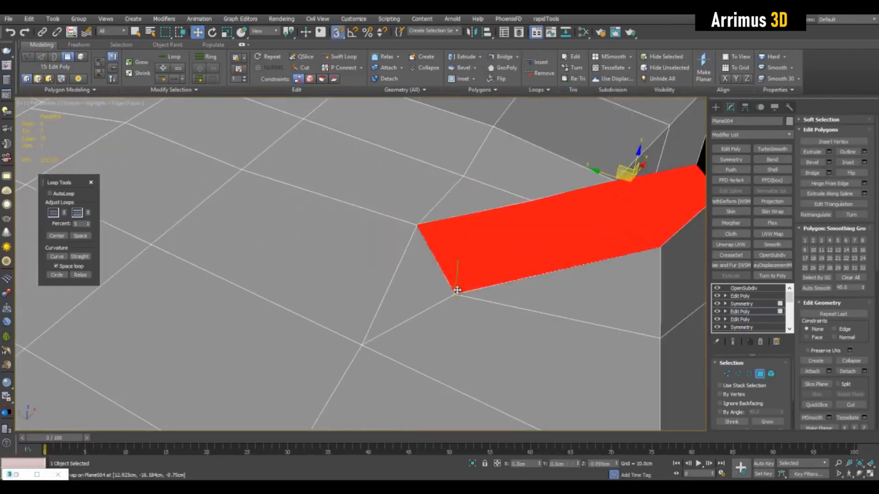
scroll(462, 280, "down", 3)
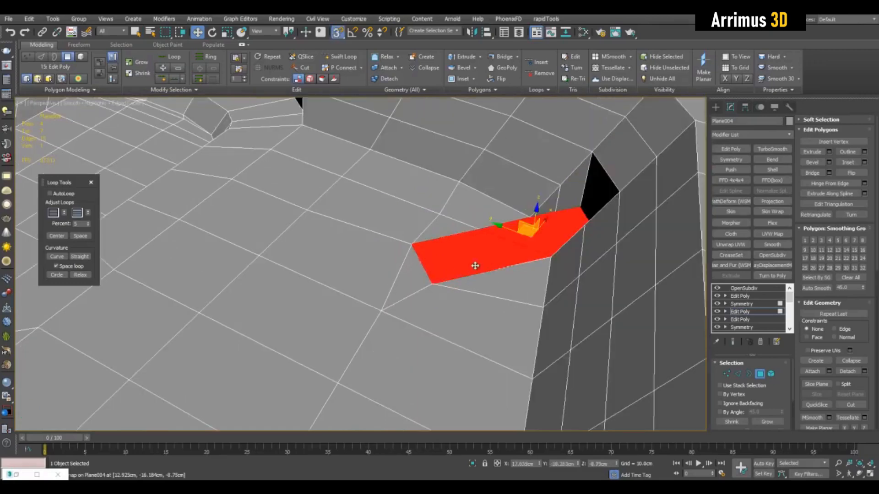
key("1")
key("q")
scroll(514, 235, "up", 5)
key("4")
scroll(515, 234, "down", 2)
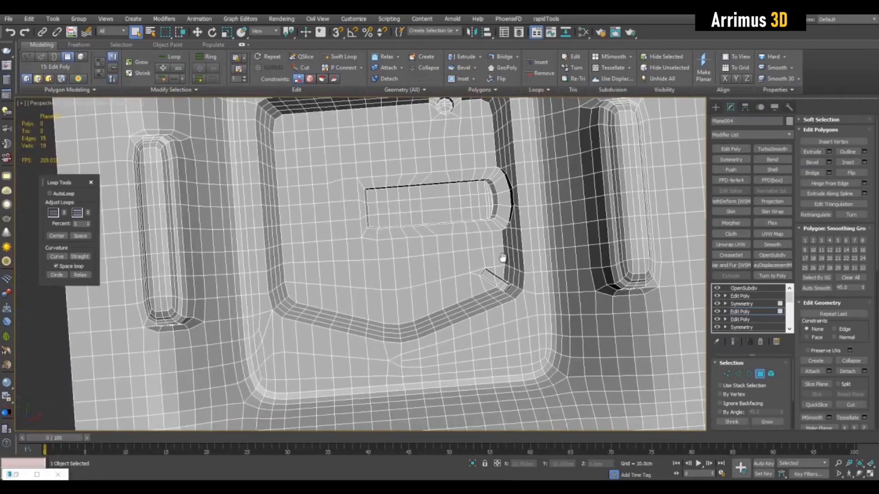
key("F4")
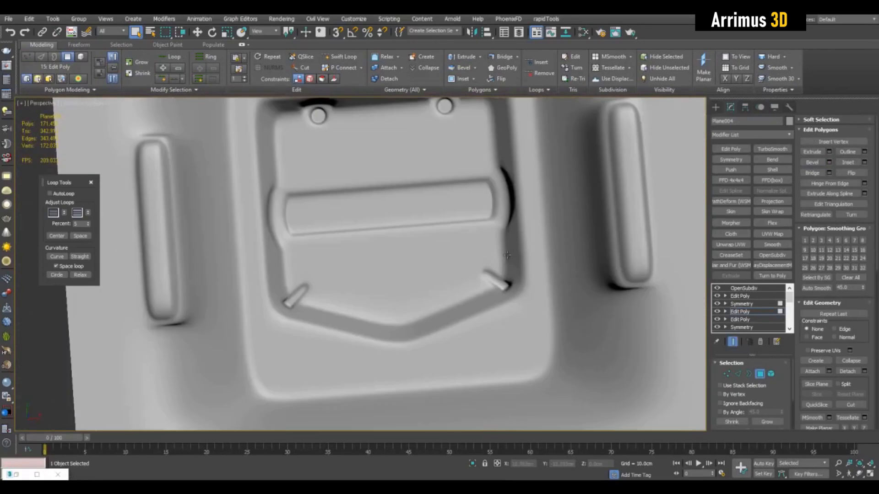
Add an Edit Poly modifier and reposition the vertex columns crossing the long central strip recess
middle_click_drag(508, 221, 553, 226)
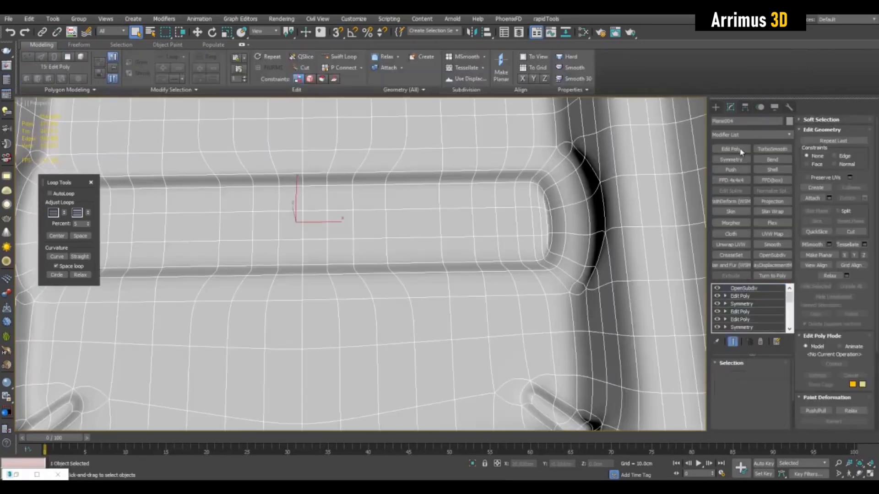
left_click(731, 149)
key("1")
left_click_drag(373, 137, 423, 300)
key("w")
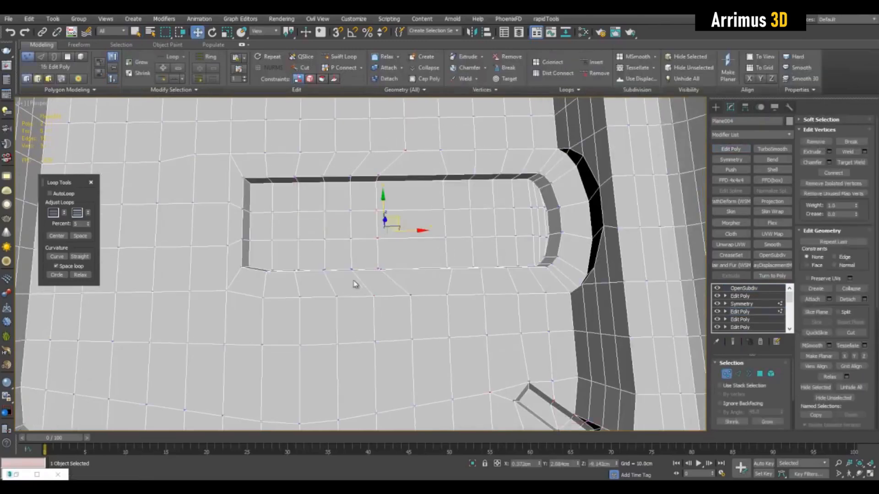
left_click_drag(427, 139, 446, 208)
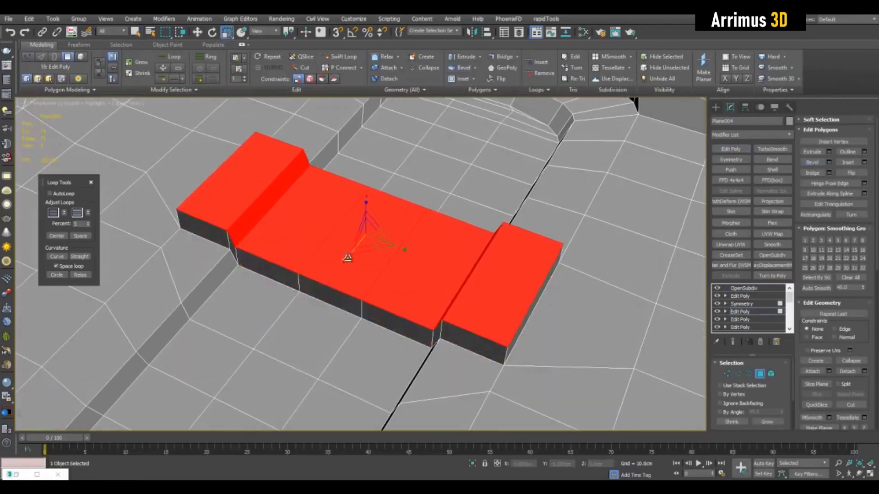
Scale the raised cross-band's top faces inward to taper its sides and straighten its top outline edges
left_click_drag(347, 258, 395, 247)
left_click(736, 374)
key("q")
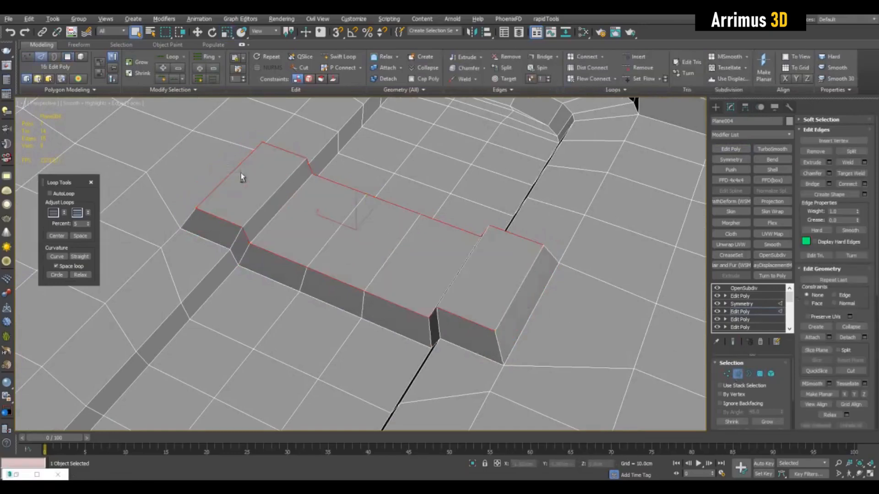
left_click(233, 172, "alt")
left_click(80, 256)
middle_click_drag(531, 262, 461, 277, "alt")
Add a CreaseSet modifier for the raised cross-band and view the smoothed panel
left_click(737, 374)
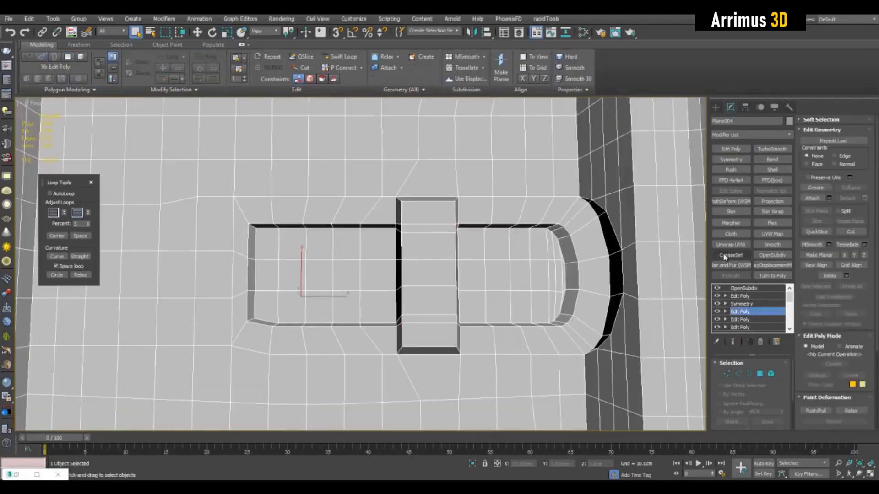
key("ctrl+d")
middle_click_drag(564, 219, 595, 274, "alt")
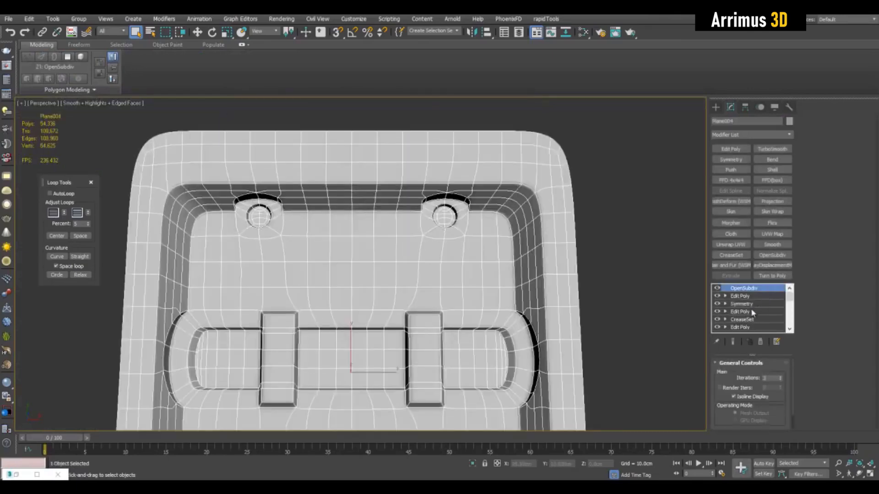
Select four adjacent polygons in the middle of the rim above the recess, raise them vertically and scale them
left_click(750, 311)
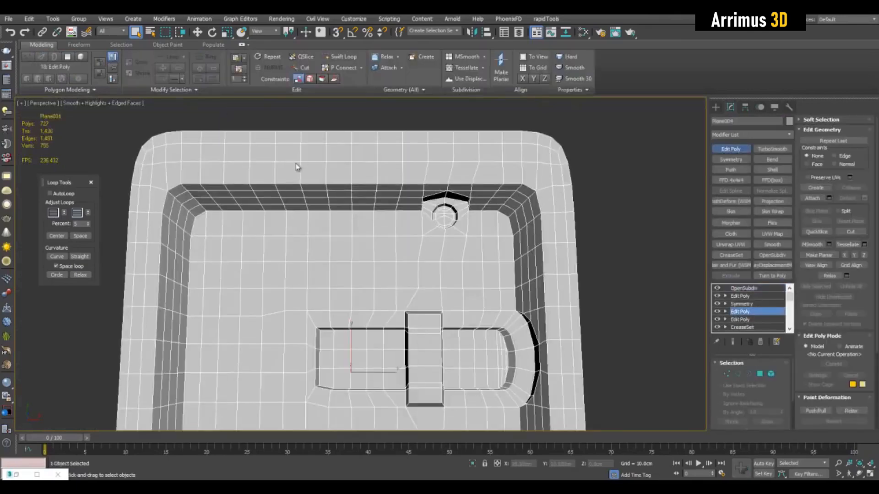
key("4")
left_click(312, 173)
left_click_drag(328, 167, 387, 180, "ctrl")
key("z")
key("w")
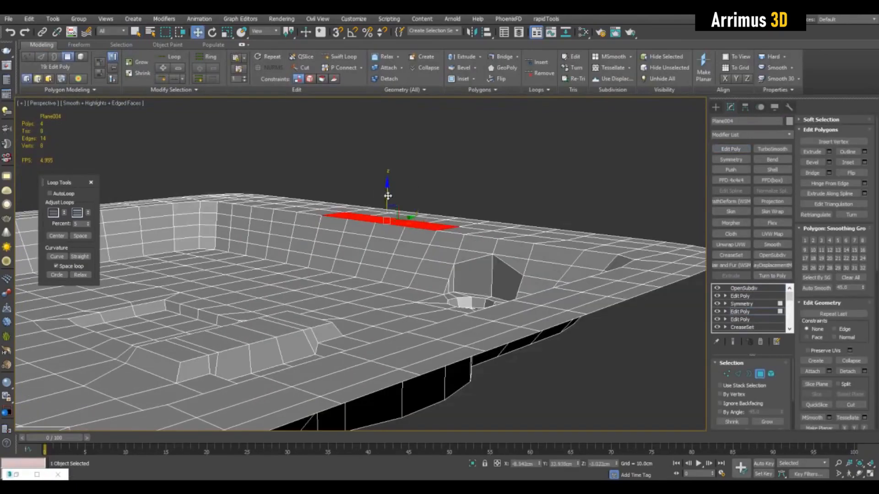
left_click_drag(387, 194, 383, 171)
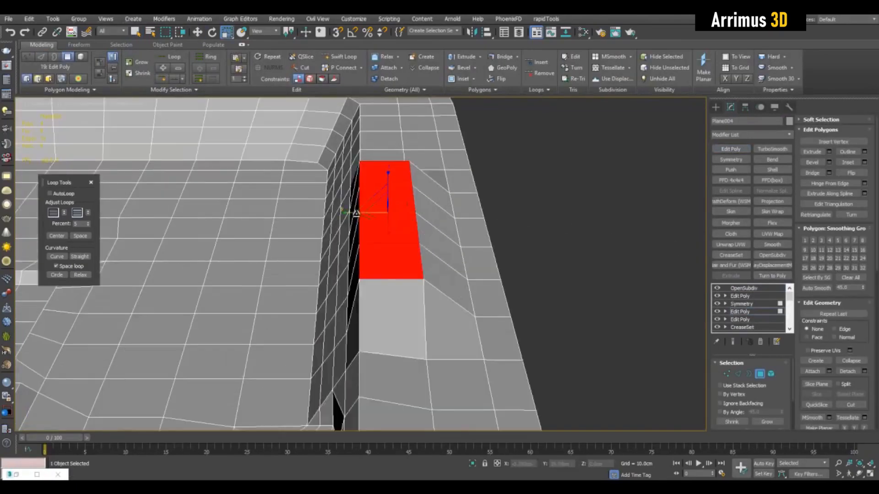
left_click_drag(388, 197, 463, 211)
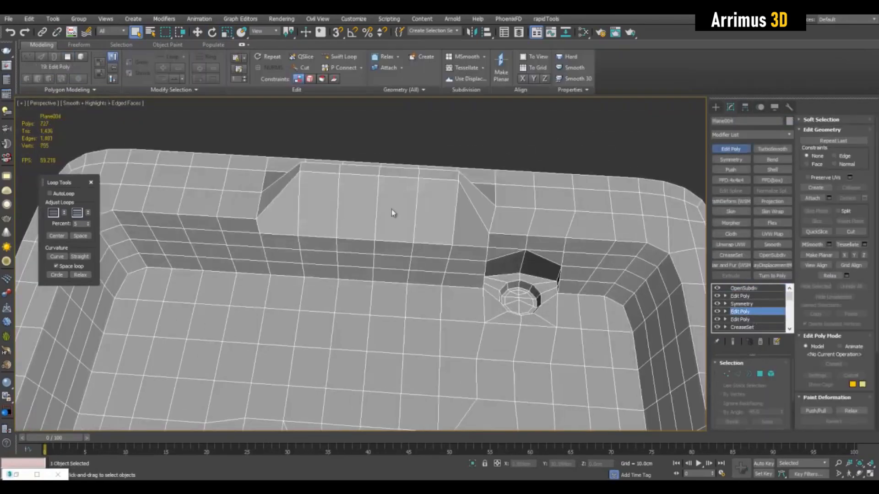
Add an Edit Poly modifier above Symmetry and adjust the vertices outlining the wall and floor area below the raised rim
double_click(391, 209)
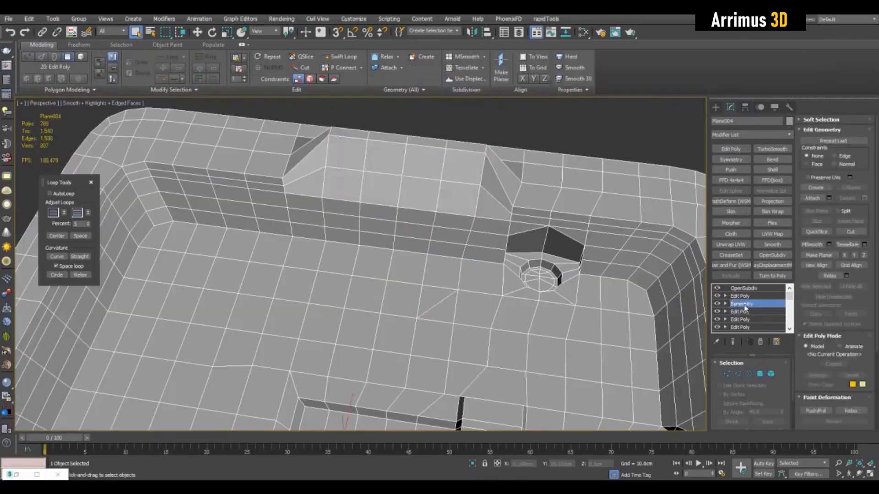
left_click(740, 304)
left_click(740, 149)
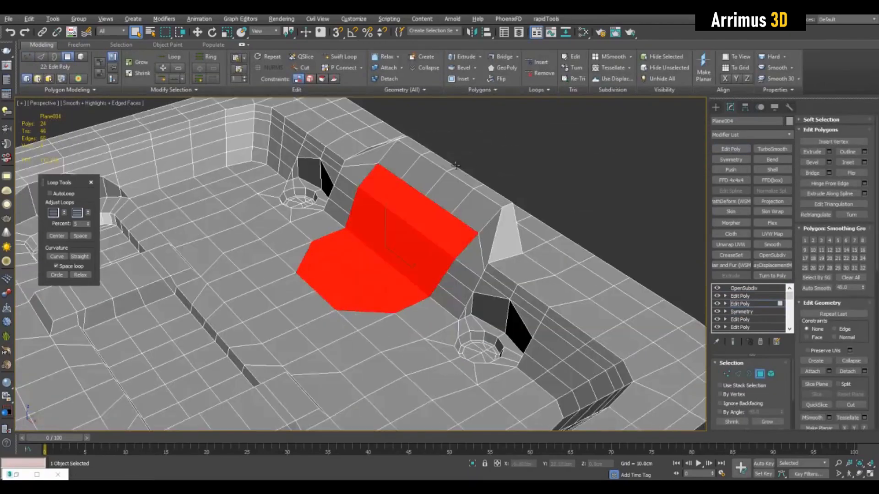
scroll(455, 165, "up", 3)
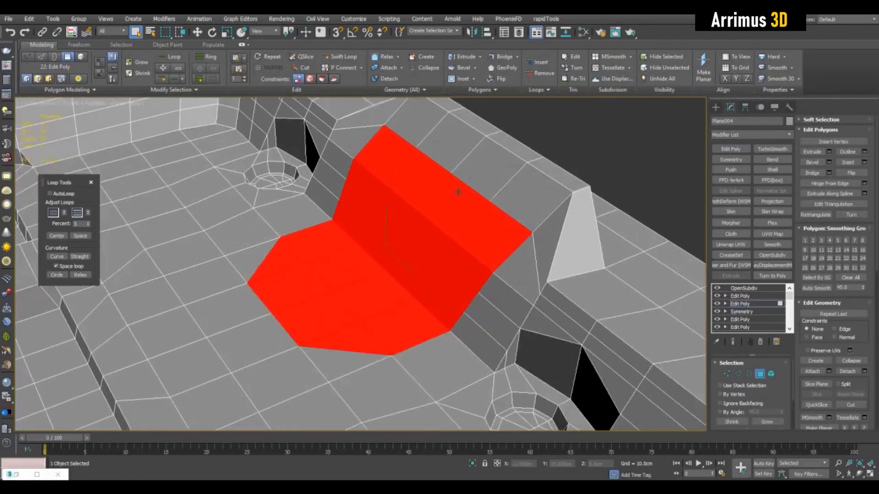
mouse_move(449, 183)
middle_mouse_down("alt")
mouse_move(441, 196)
mouse_move(455, 191)
middle_mouse_up("alt")
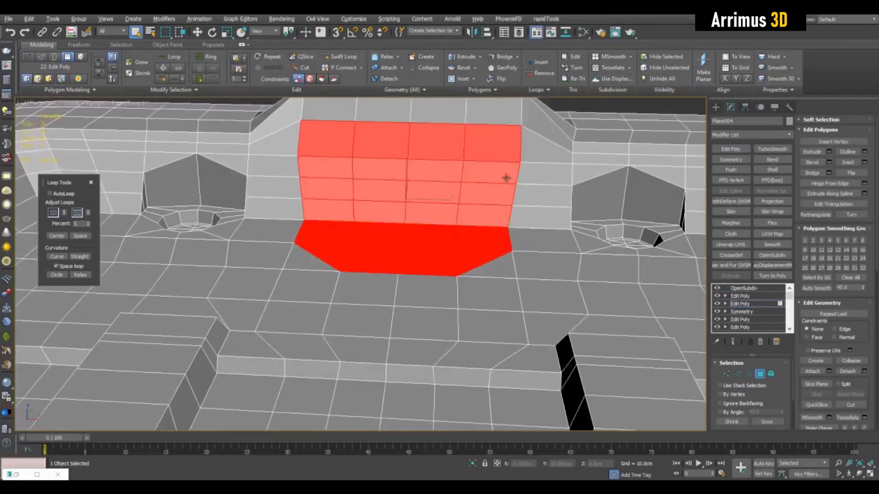
key("1")
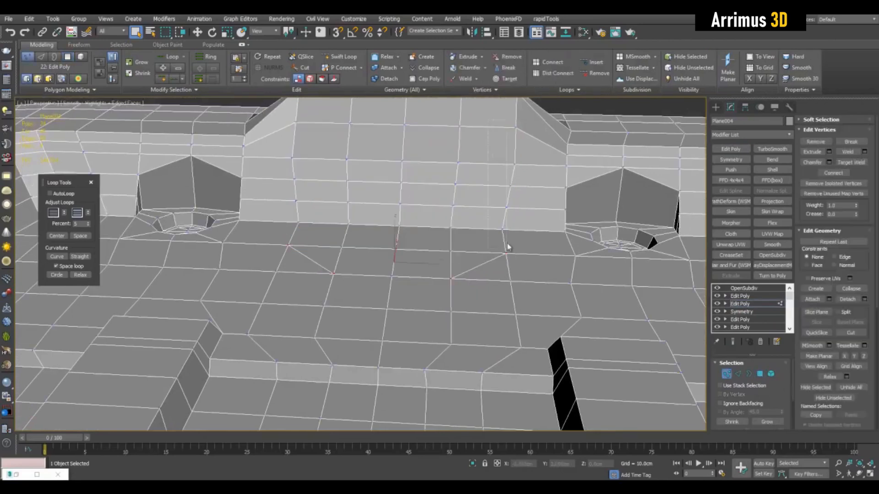
left_click(509, 183)
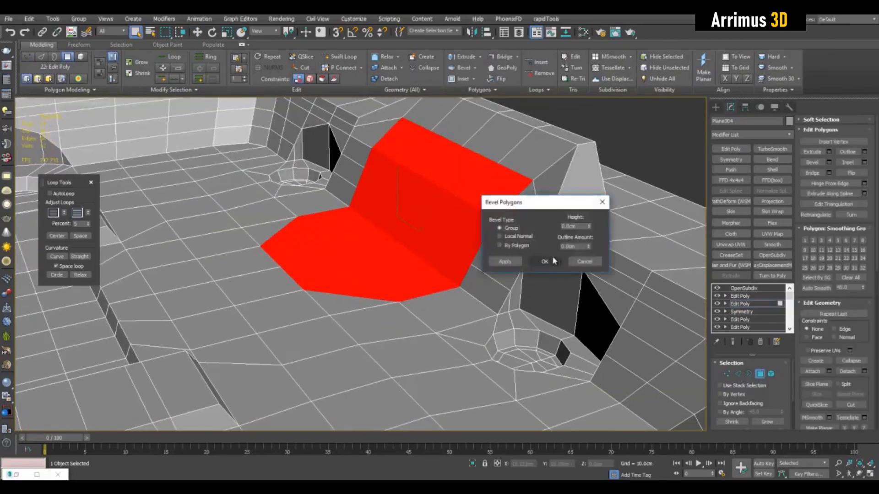
Bevel the wall and floor polygons with 0.0 cm height and outline, and move their edges back to form a sloped recess
left_click(544, 261)
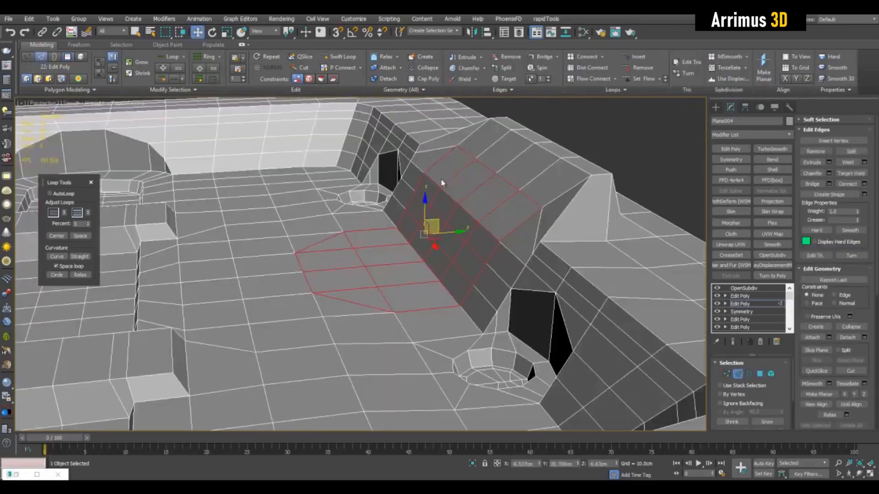
middle_click_drag(442, 183, 518, 211, "alt")
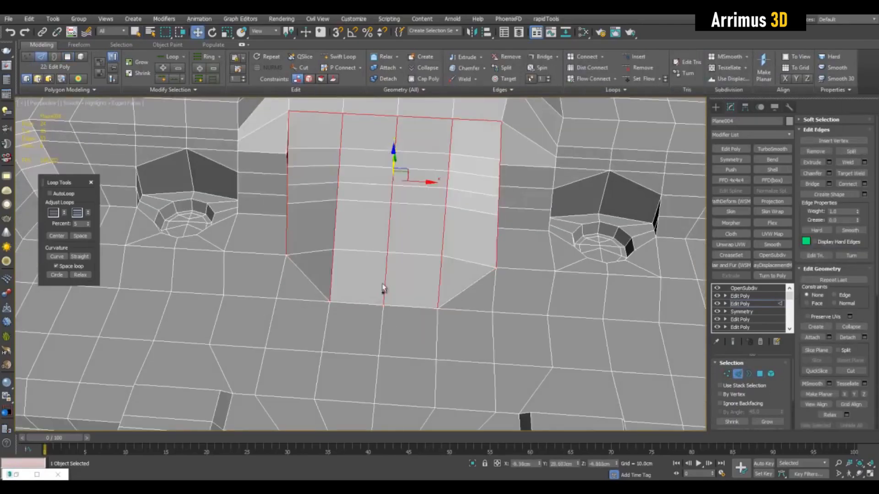
middle_click_drag(382, 291, 444, 240, "alt")
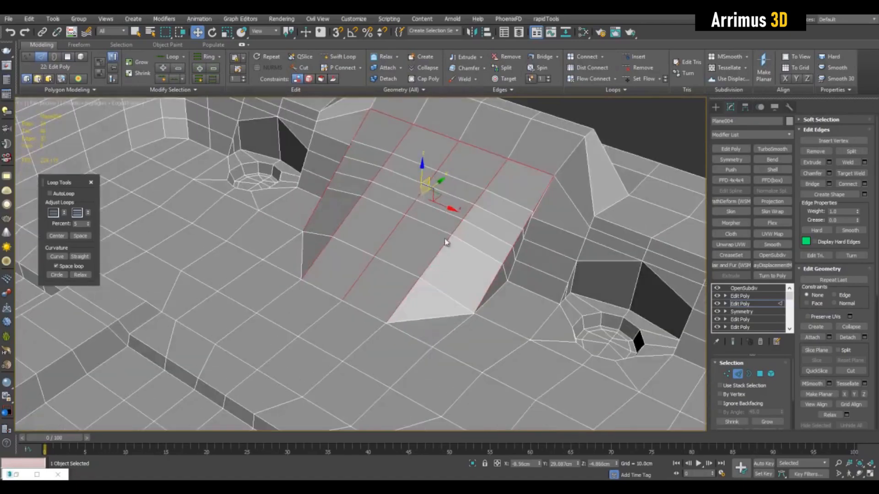
middle_click_drag(525, 252, 572, 247, "alt")
key("1")
key("q")
Add another Edit Poly modifier, deselect the panel and inspect the smoothed sloped recess with edges hidden
middle_click_drag(511, 312, 530, 270, "alt")
key("1")
left_click(743, 149)
left_click(592, 123)
key("F4")
scroll(520, 279, "down", 4)
scroll(474, 249, "up", 4)
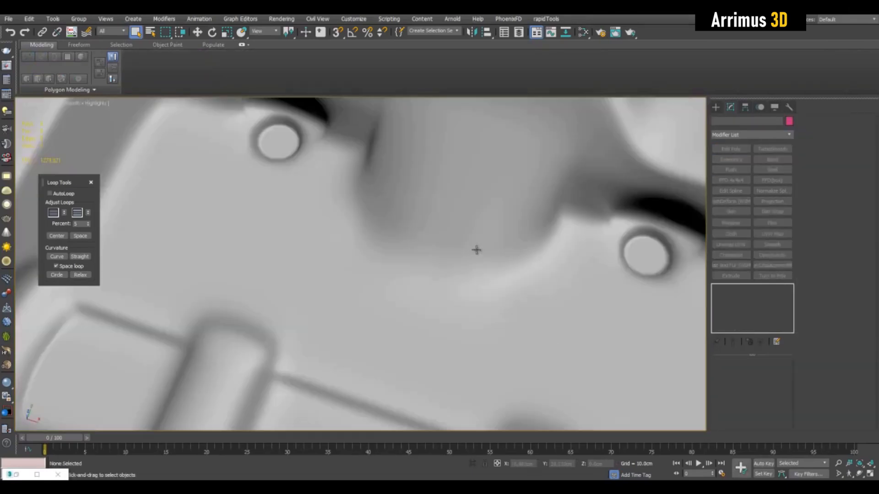
middle_click_drag(475, 249, 540, 307, "alt")
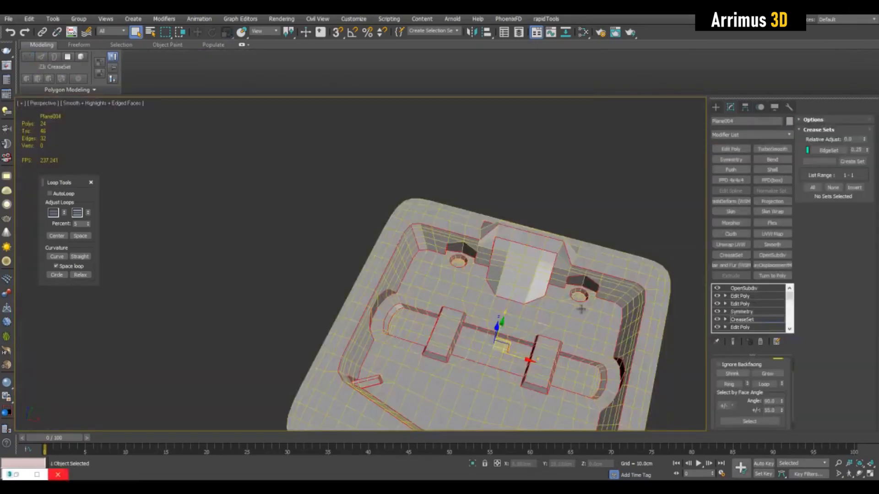
Select the edges bordering the sloped recess's lower middle face and add them to the existing EdgeSet in the CreaseSet modifier
middle_click_drag(581, 309, 542, 251, "alt")
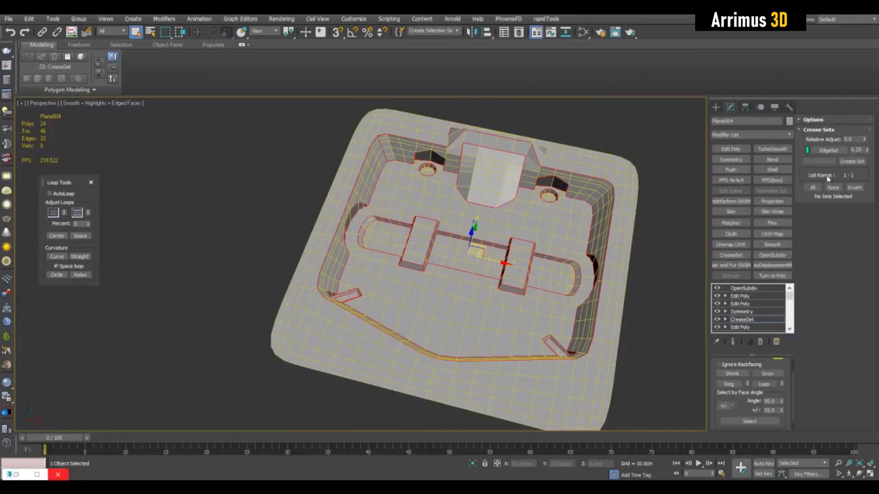
scroll(570, 209, "up", 8)
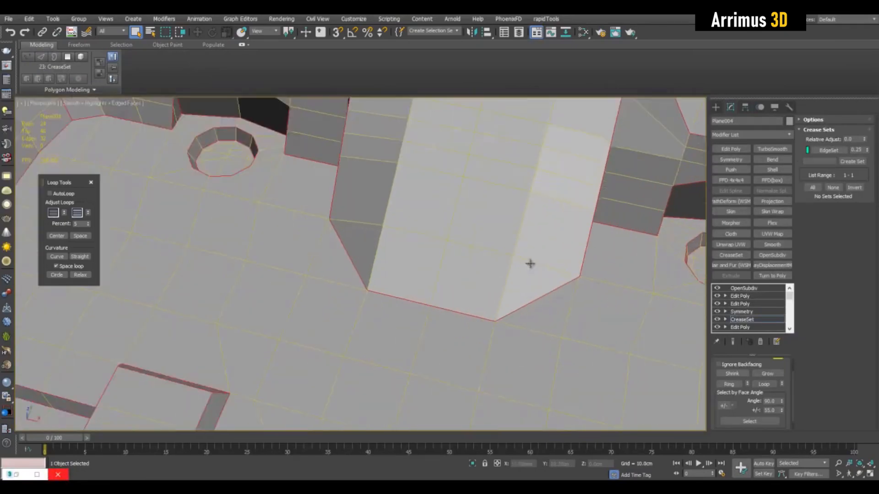
middle_click_drag(529, 260, 486, 287)
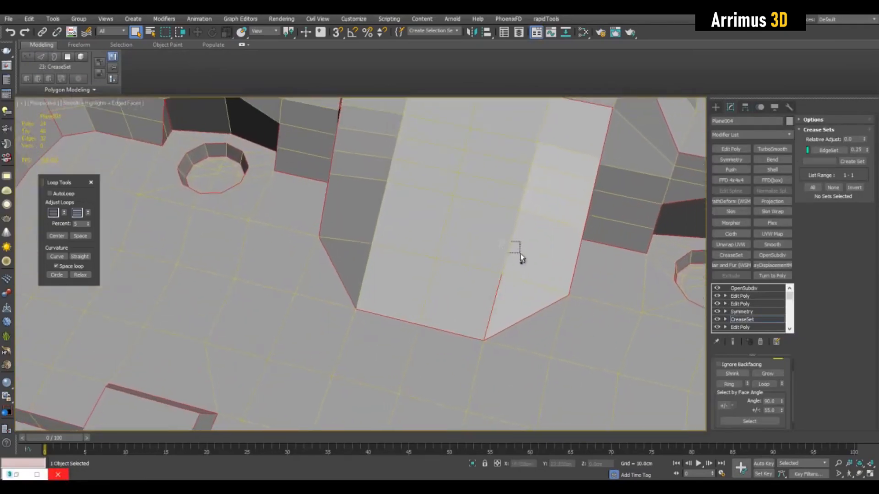
right_click(825, 153)
left_click(823, 185)
scroll(632, 235, "down", 5)
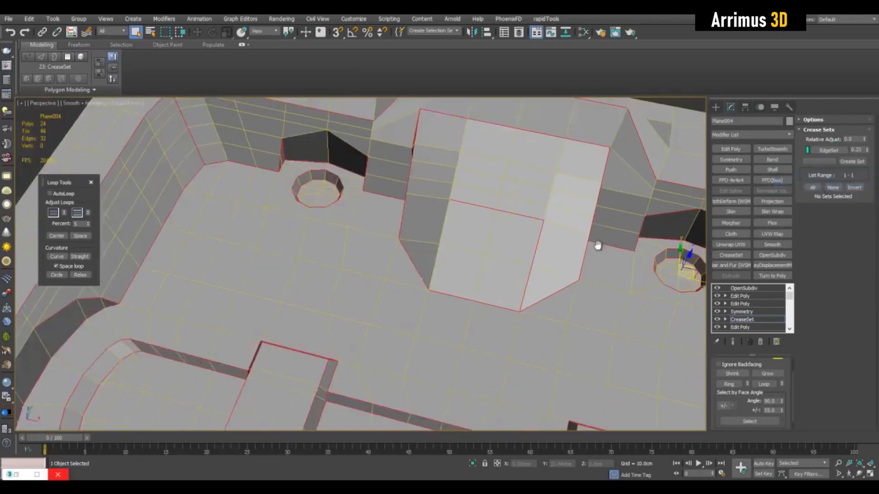
key("2")
scroll(700, 209, "up", 3)
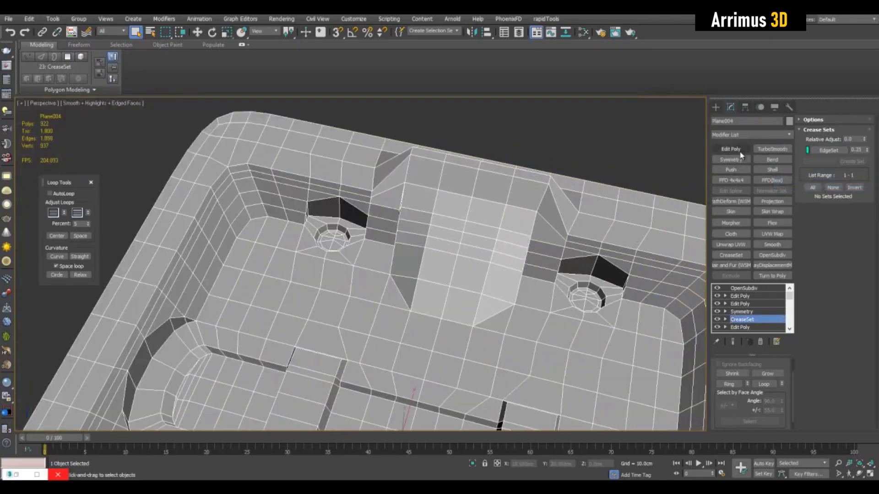
Check the creased sloped recess on the smoothed panel, with edges hidden and with edges shown
left_click(595, 178)
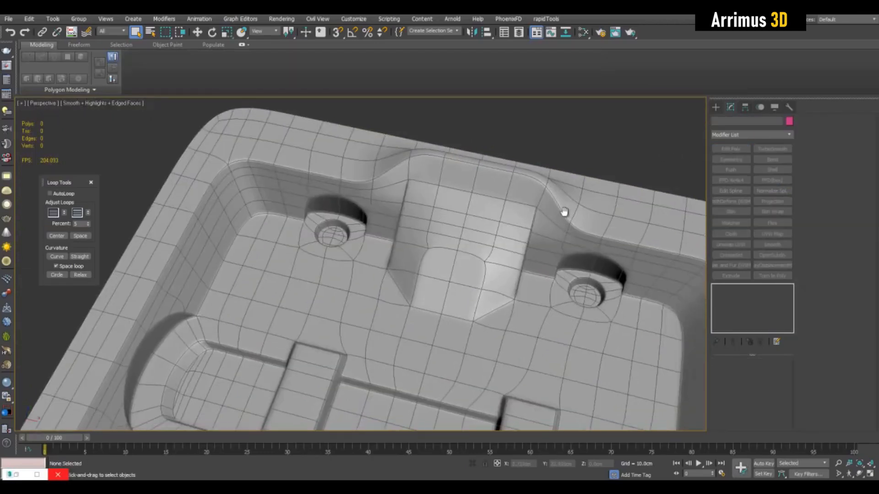
key("F4")
middle_click_drag(551, 224, 554, 212)
scroll(524, 249, "up", 4)
key("F4")
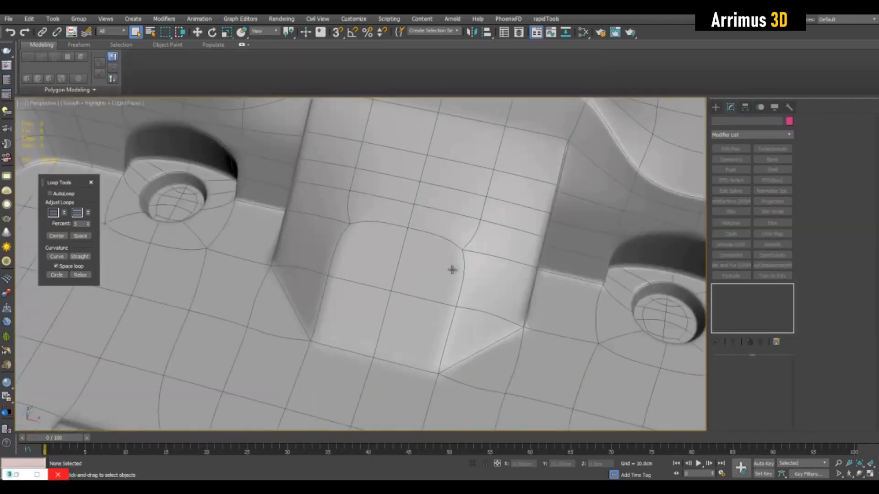
Select the panel, open the Edit Poly modifier below Symmetry, and pull the sloped recess's central edges outward into a protruding block
key("F4")
middle_click_drag(483, 263, 495, 257)
key("F4")
left_click(489, 252)
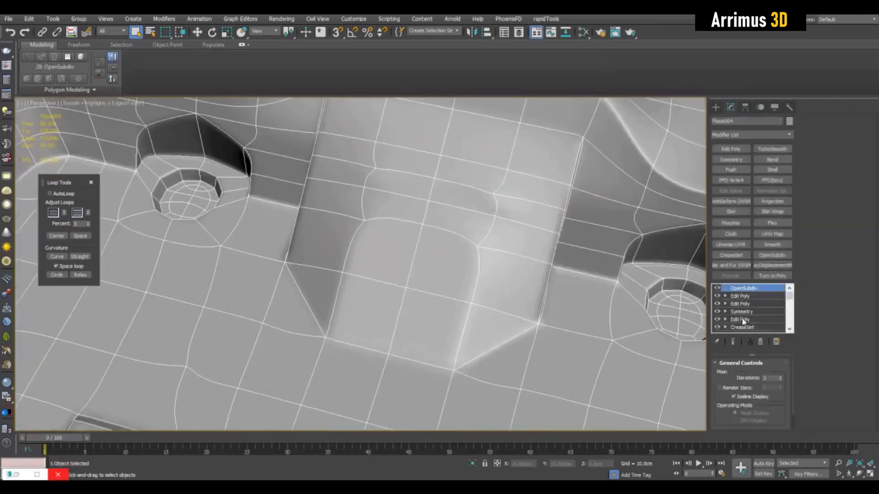
left_click(740, 320)
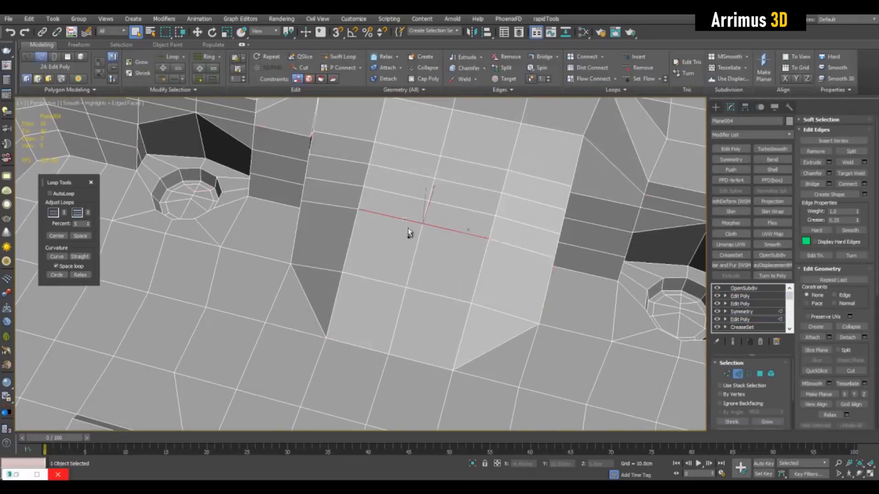
key("w")
middle_click_drag(408, 228, 460, 260, "alt")
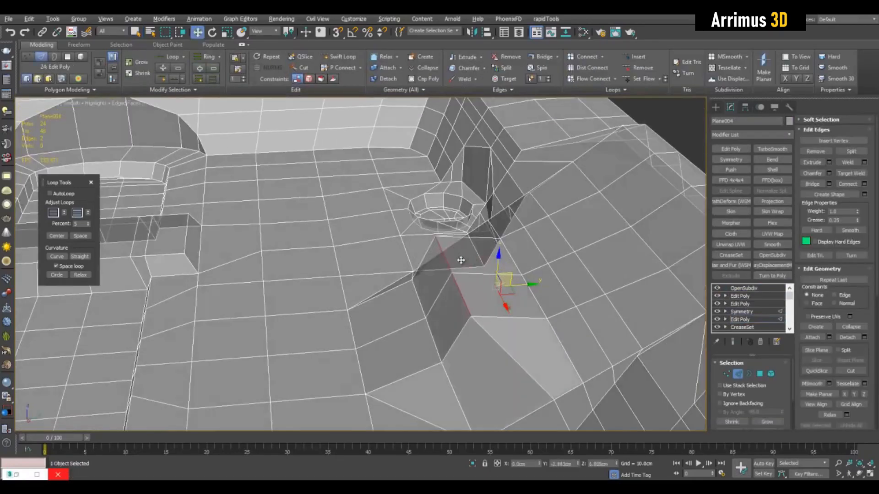
left_click_drag(461, 260, 453, 260, "shift")
Center the middle edges on the protruding block's side walls with Loop Tools, and straighten the neighbouring side edges
middle_click_drag(431, 339, 433, 290, "alt")
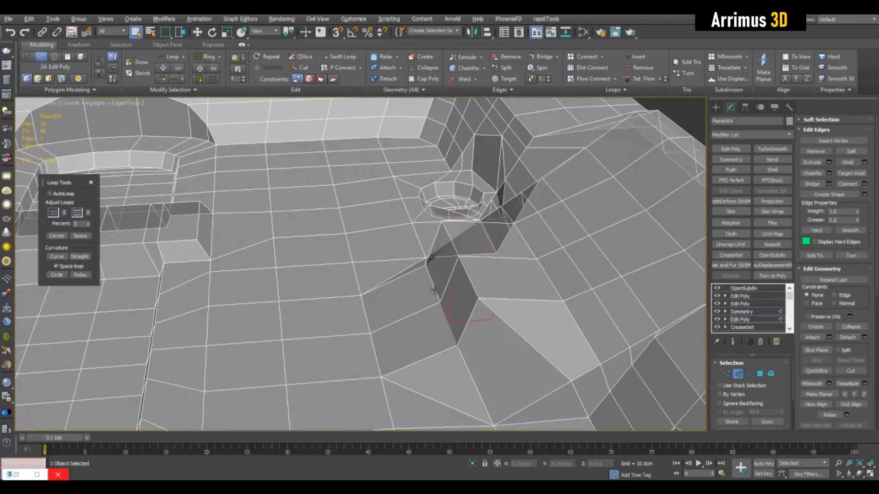
key("alt+x")
left_click(57, 235)
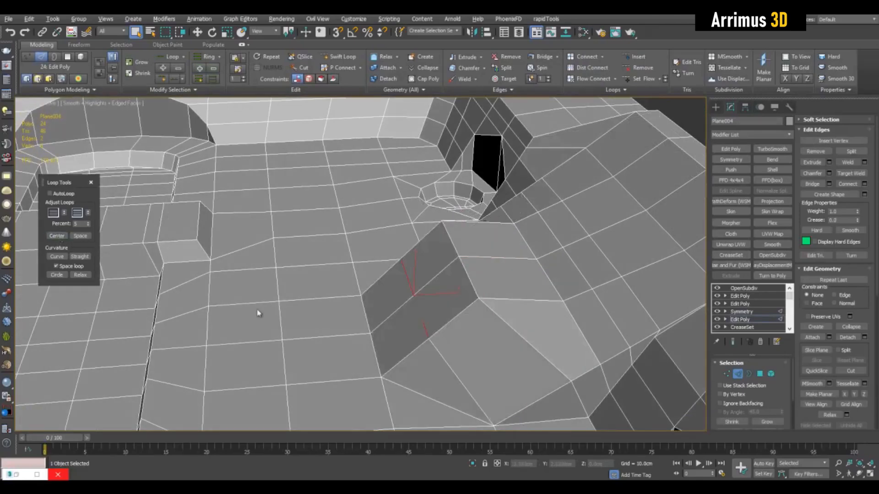
key("alt+x")
left_click(416, 347, "ctrl")
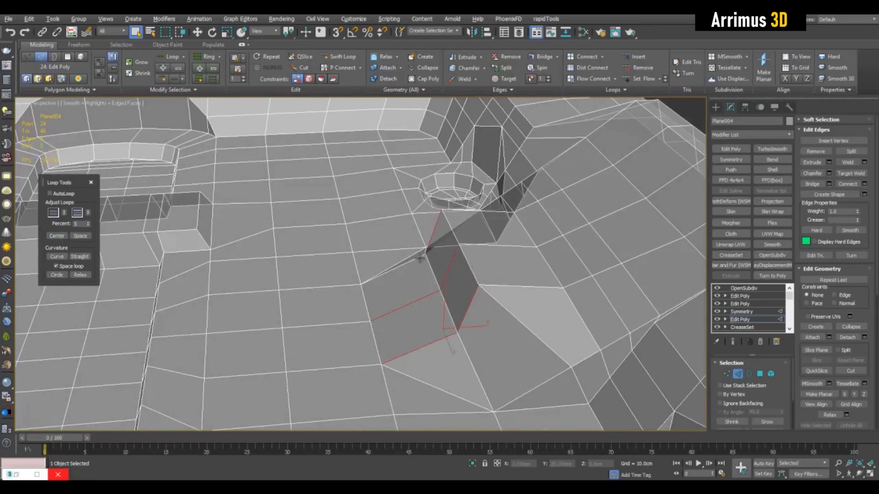
key("alt+x")
left_click(79, 262)
Select the edges running across the protruding block's front face and straighten them with Loop Tools
middle_click_drag(402, 265, 495, 168, "alt")
left_click_drag(496, 168, 479, 381)
middle_click_drag(478, 381, 442, 190, "alt")
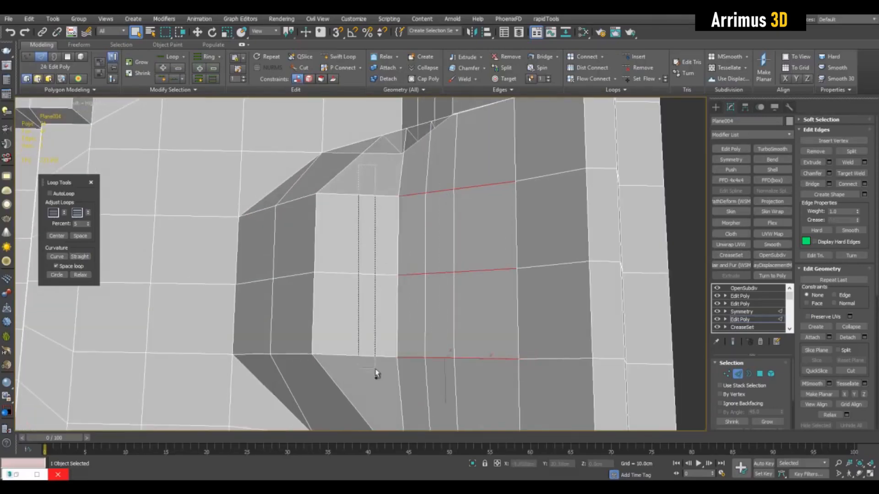
left_click_drag(375, 373, 376, 373, "ctrl")
left_click(86, 256)
Leave the edge selection and check the protruding block on the OpenSubdiv-smoothed panel
middle_click_drag(366, 293, 424, 262, "alt")
scroll(424, 261, "down", 2)
key("2")
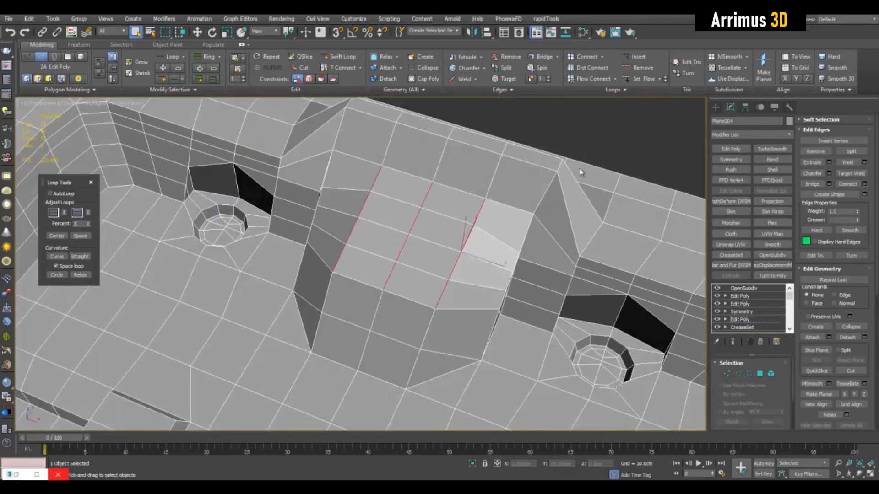
left_click(598, 143)
key("F4")
middle_click_drag(542, 274, 537, 259)
left_click(538, 259)
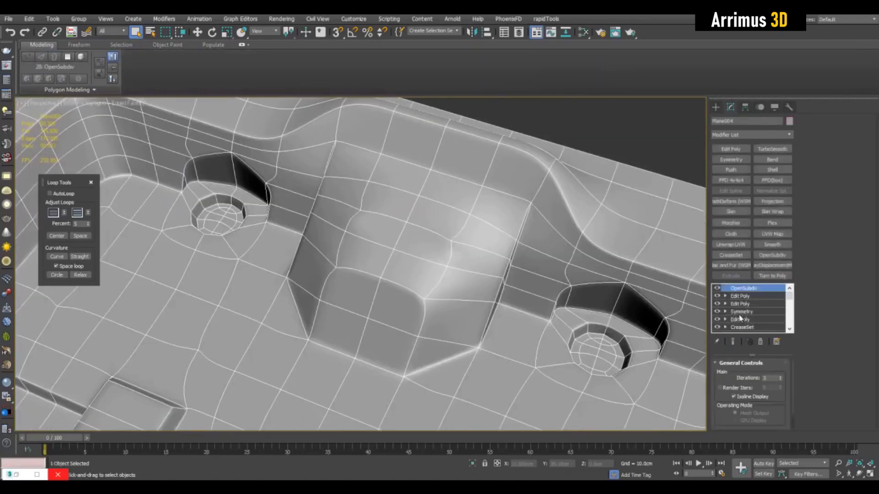
Examine the protruding block's unsmoothed mesh, and inspect the whole smoothed panel with edges hidden
scroll(443, 240, "up", 2)
key("1")
left_click(467, 241)
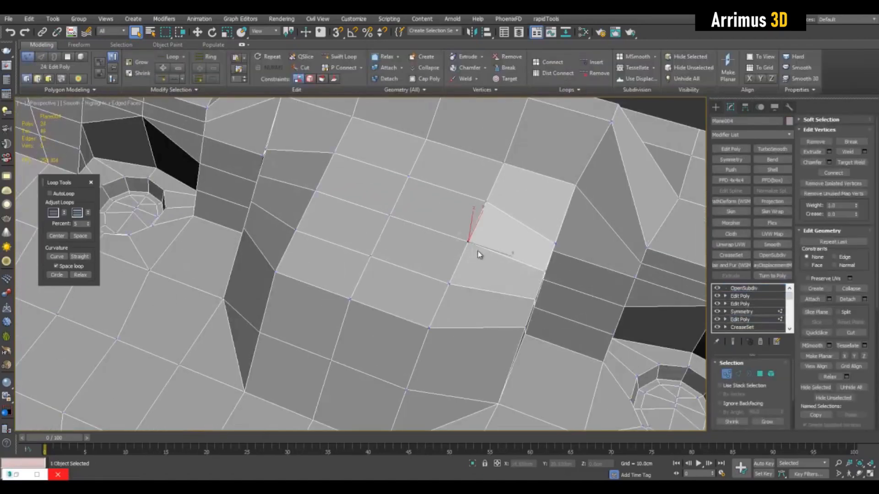
key("2")
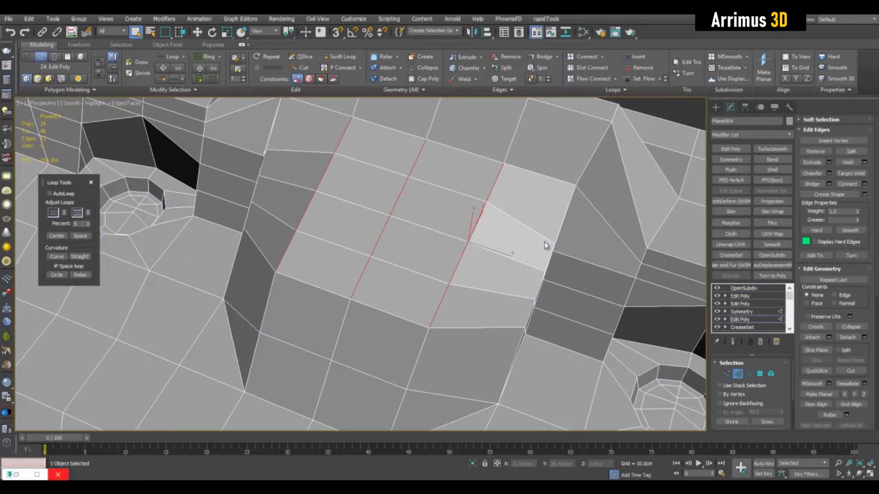
left_click(668, 106)
key("grave")
key("F4")
scroll(589, 240, "down", 4)
middle_click_drag(590, 240, 551, 161, "alt")
scroll(567, 240, "up", 4)
scroll(480, 224, "down", 6)
Cut two diagonal edges near the panel's rounded lower corner to complete a pentagonal outline
key("grave")
key("F4")
scroll(554, 220, "up", 2)
middle_click_drag(553, 220, 555, 303, "alt")
key("1")
scroll(544, 257, "up", 3)
key("alt+c")
middle_click_drag(460, 240, 482, 199)
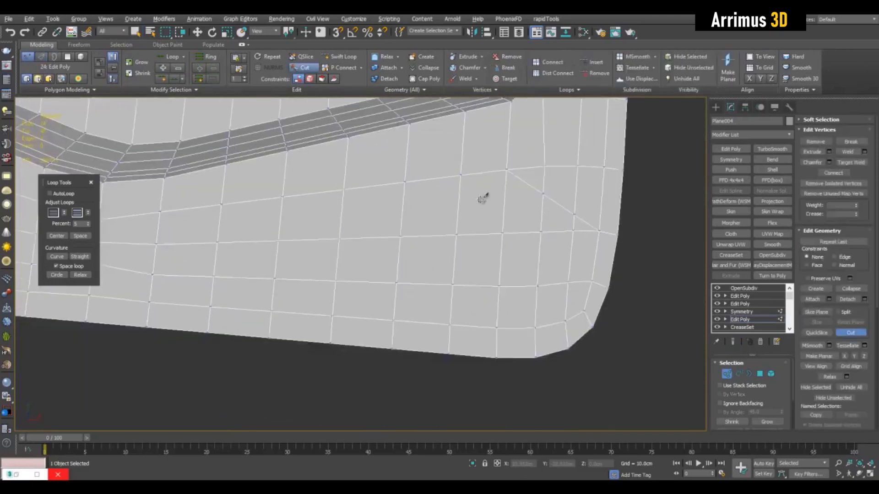
Select the polygons inside the pentagonal outline, bevel them inward behind a narrow border, and scale down the pocket floor
key("4")
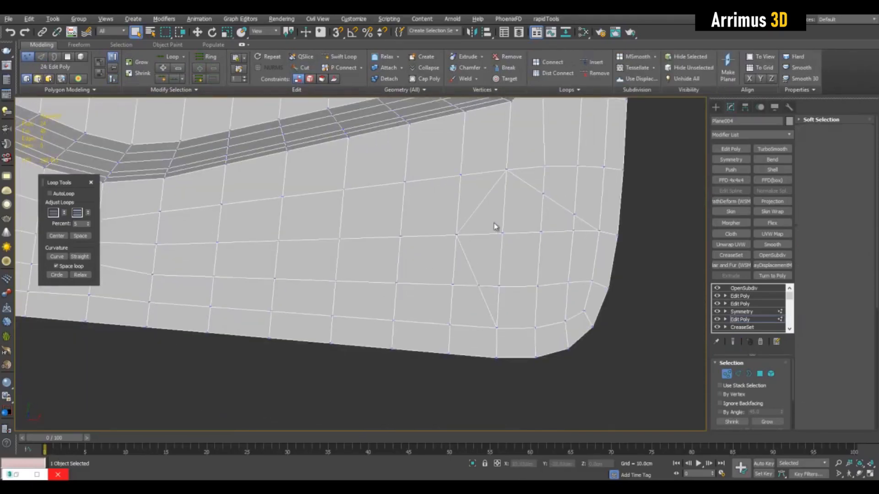
left_click_drag(457, 163, 597, 327)
key("z")
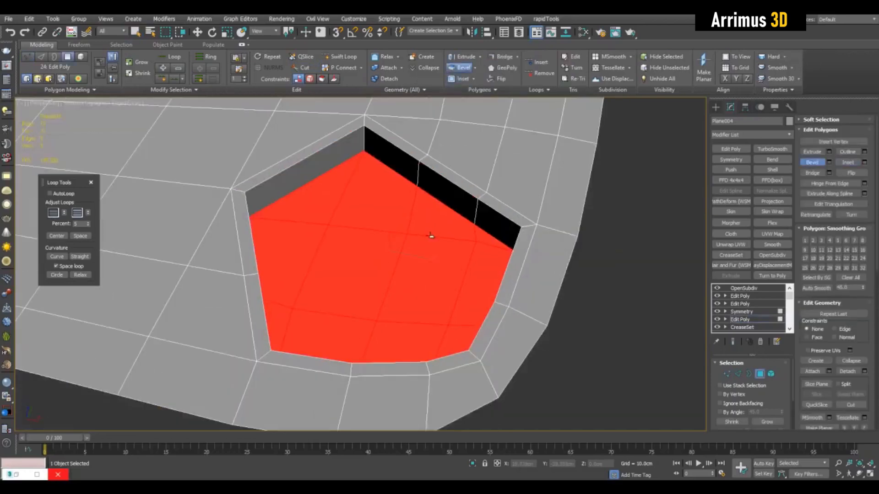
key("r")
left_click_drag(395, 285, 397, 311)
key("q")
Turn the lower polygons of the pocket floor into a circle with GeoPoly, then scale and position it in the pocket
left_click_drag(382, 271, 444, 331)
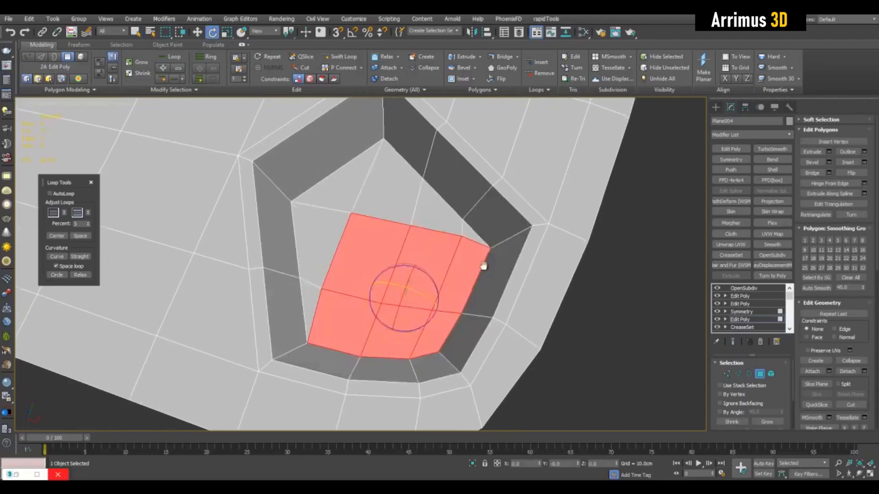
key("alt+g")
key("r")
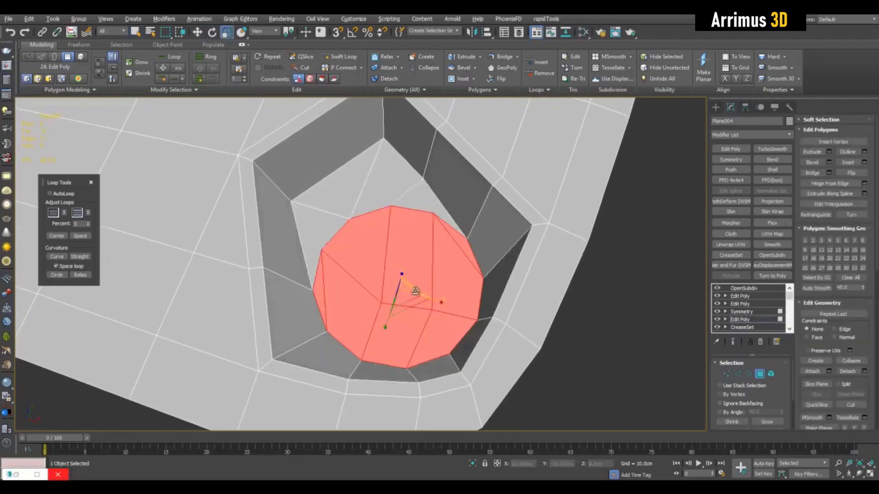
left_click_drag(416, 292, 419, 284)
key("w")
middle_click_drag(422, 283, 414, 288, "alt")
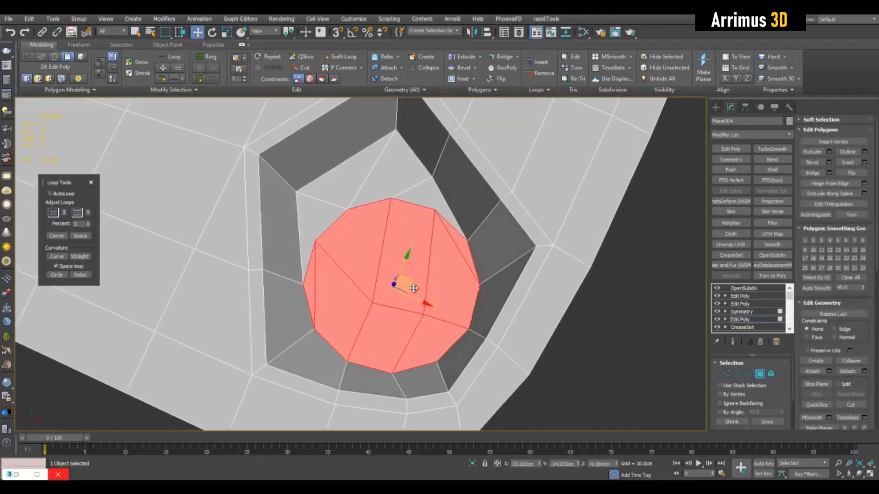
Bevel the circular polygons inward to sink a round hole into the pentagonal pocket's floor
key("q")
left_click_drag(369, 217, 340, 192, "ctrl")
left_click_drag(405, 262, 394, 270)
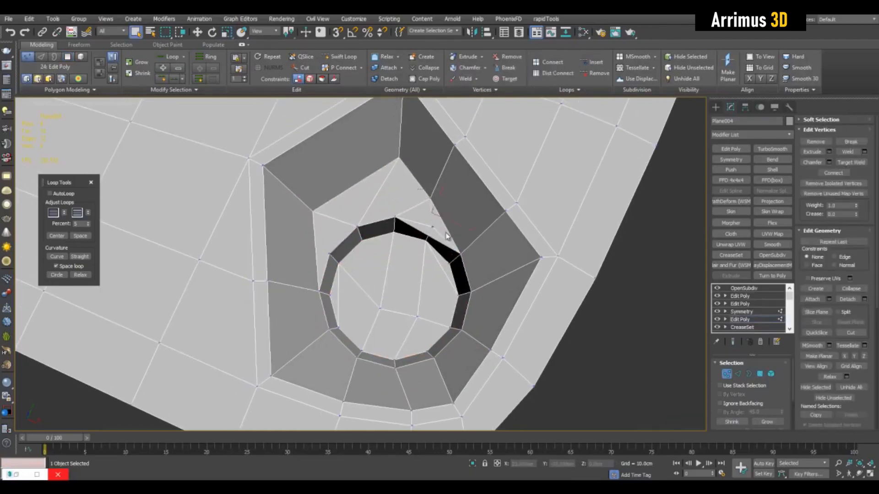
Remove the stray edge beside the round hole and cut new edges from the hole across the pocket's floor and upper wall
scroll(414, 229, "up", 1)
key("2")
left_click_drag(346, 225, 391, 234)
key("ctrl+BackSpace")
key("1")
middle_click_drag(426, 242, 432, 284)
key("alt+c")
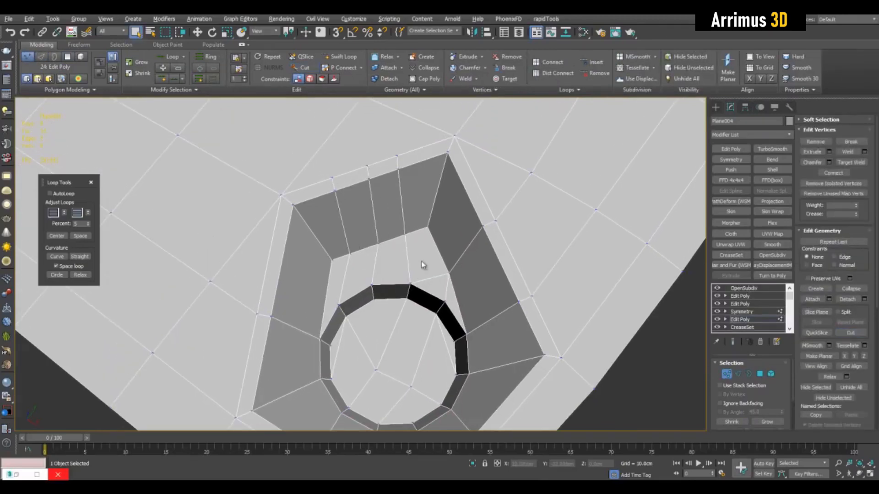
Move the edge loop at the base of the pocket's upper wall with the Edge constraint, and check the OpenSubdiv result
key("2")
double_click(402, 244)
middle_click_drag(422, 264, 451, 242, "alt")
key("w")
key("shift+x")
left_click_drag(395, 217, 392, 199)
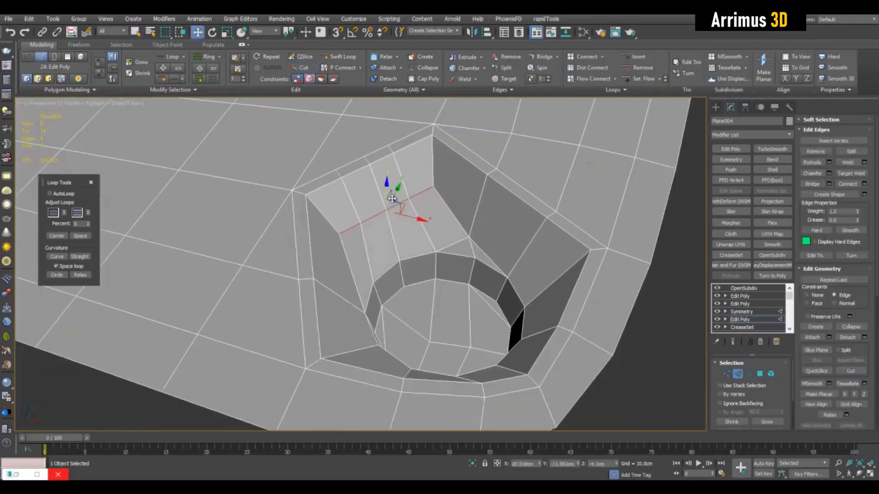
key("q")
scroll(392, 199, "down", 4)
left_click(744, 288)
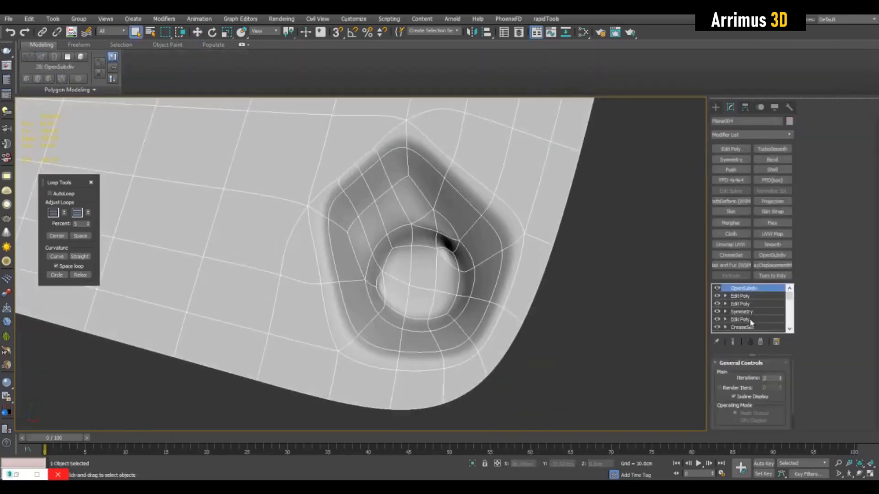
Select the pentagonal pocket's wall polygons in the lower Edit Poly modifier and convert the selection to their bordering edges
left_click(751, 322)
key("4")
left_click(493, 243)
left_click(497, 276, "shift")
left_click(737, 375, "shift")
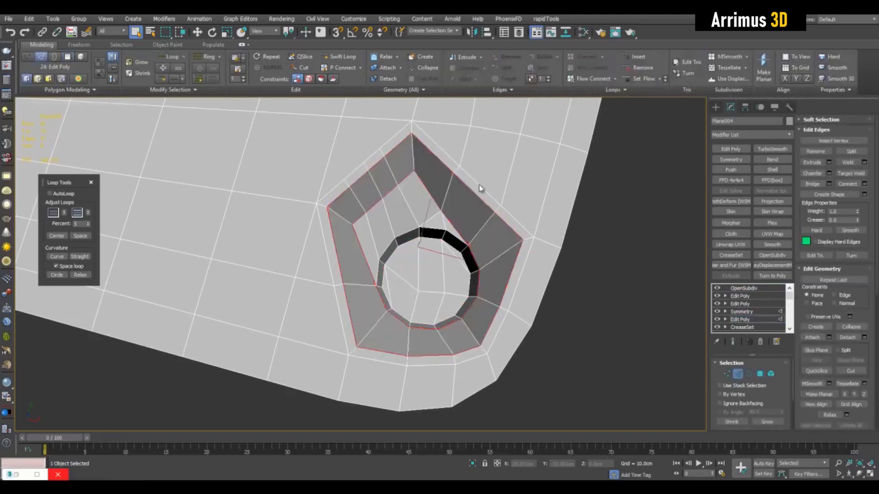
scroll(482, 197, "up", 3)
mouse_move(465, 235)
middle_mouse_down("alt")
mouse_move(455, 240)
mouse_move(434, 208)
mouse_move(437, 193)
middle_mouse_up("alt")
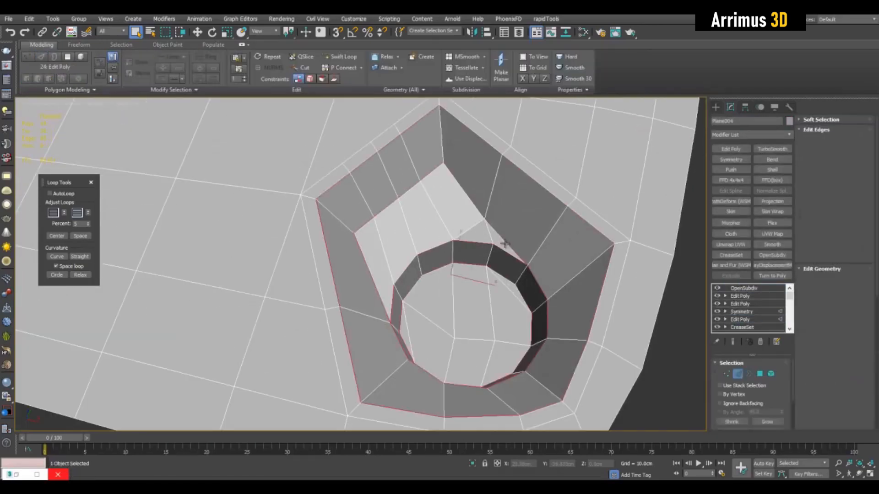
scroll(490, 231, "up", 4)
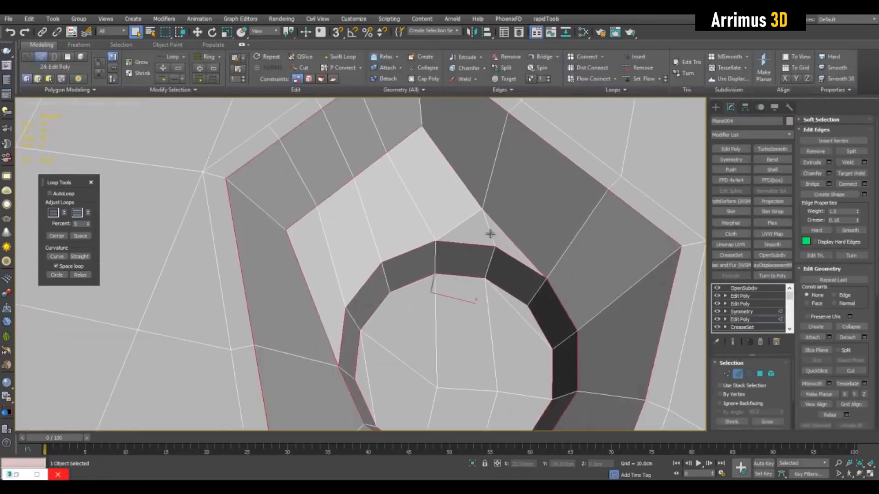
middle_click_drag(447, 232, 488, 226, "alt")
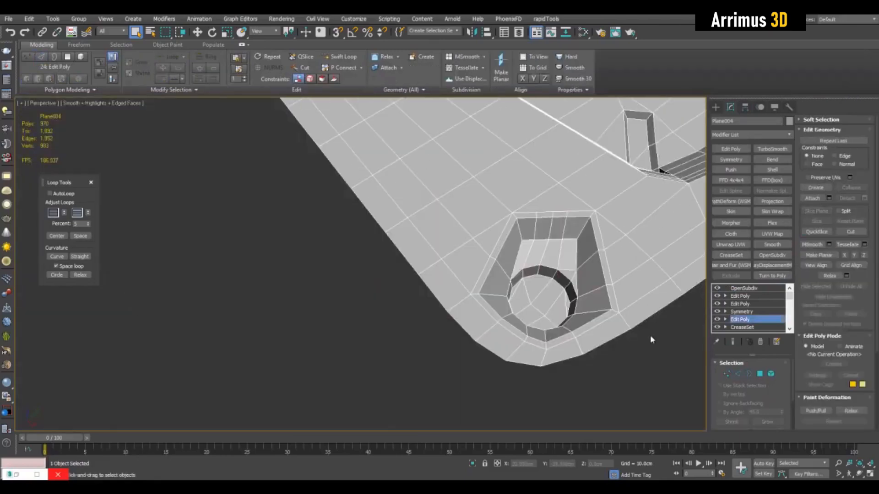
Deselect the panel and inspect the corner pockets and both finished panels smoothed with edges hidden
left_click(637, 276)
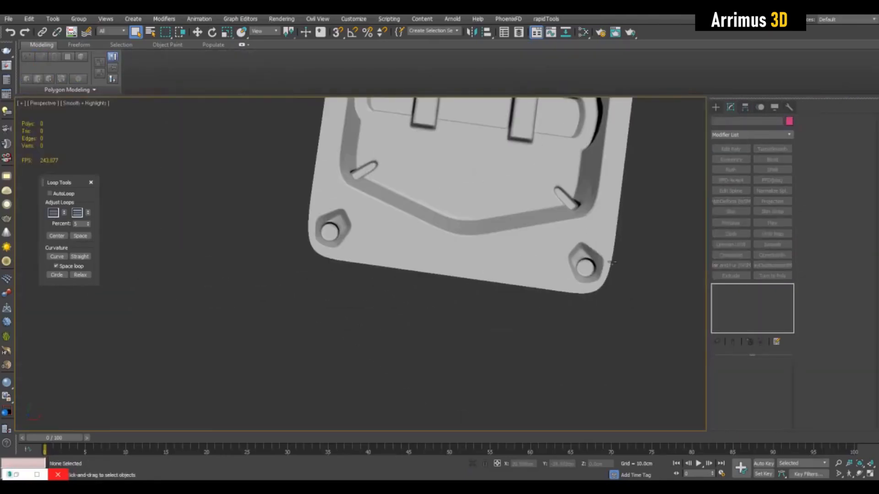
middle_click_drag(609, 256, 593, 281)
scroll(593, 281, "down", 3)
key("F4")
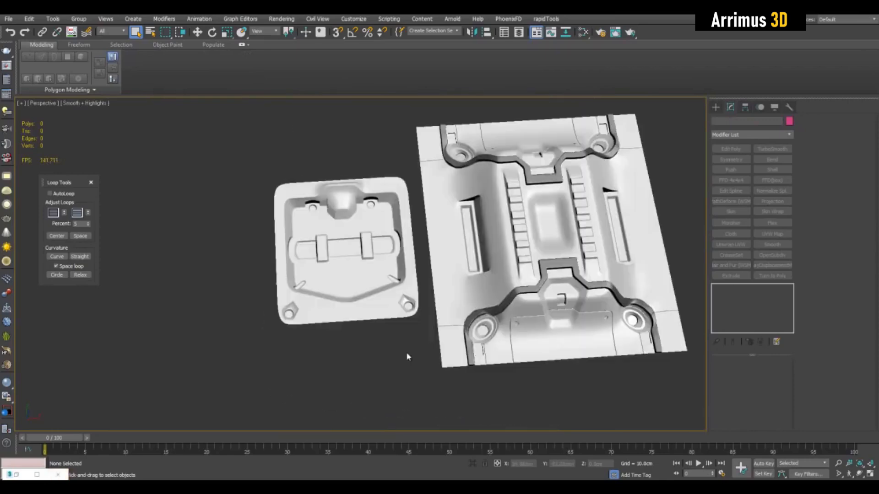
mouse_move(408, 356)
middle_mouse_down("alt")
mouse_move(410, 328)
mouse_move(408, 361)
middle_mouse_up("alt")
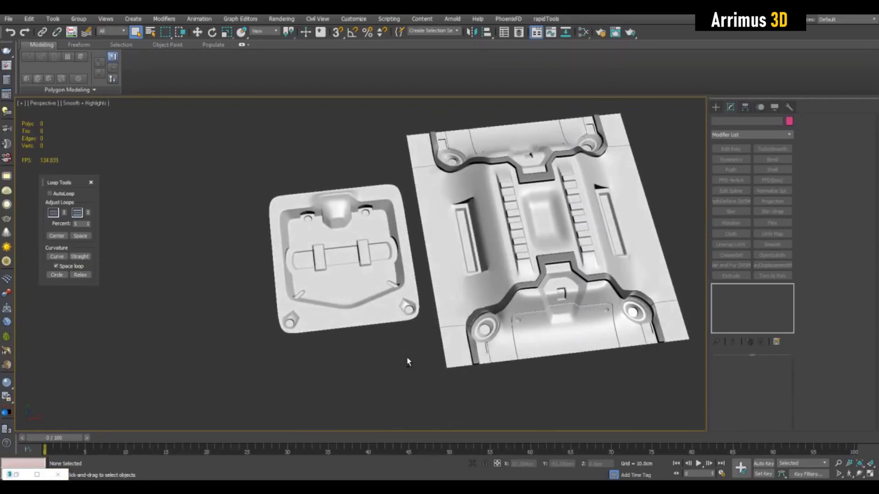